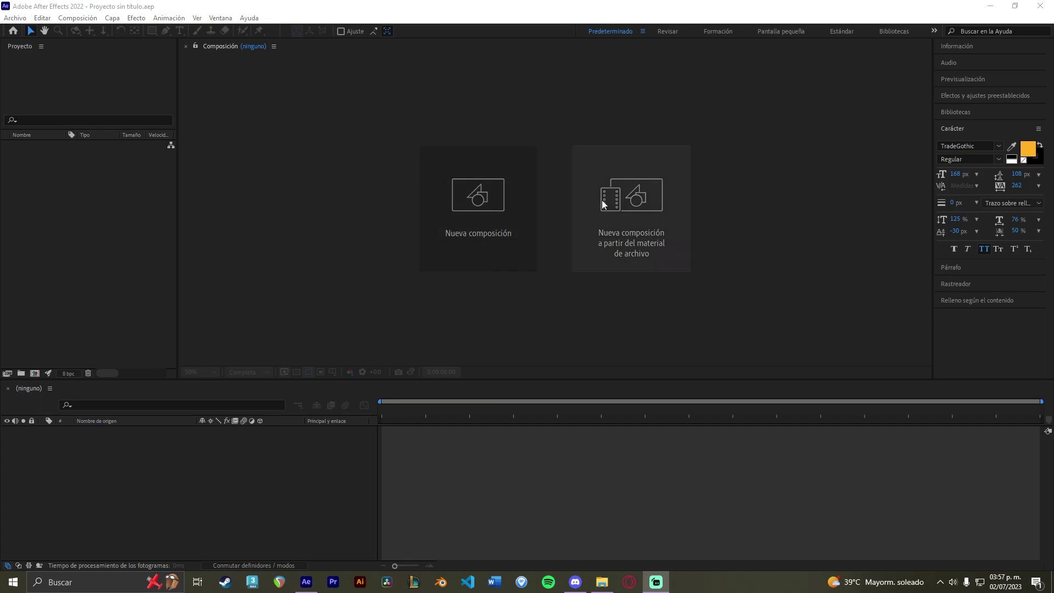
- Make a new composition named Star Wars with a black (000000) background and view it at 50%
click(476, 214)
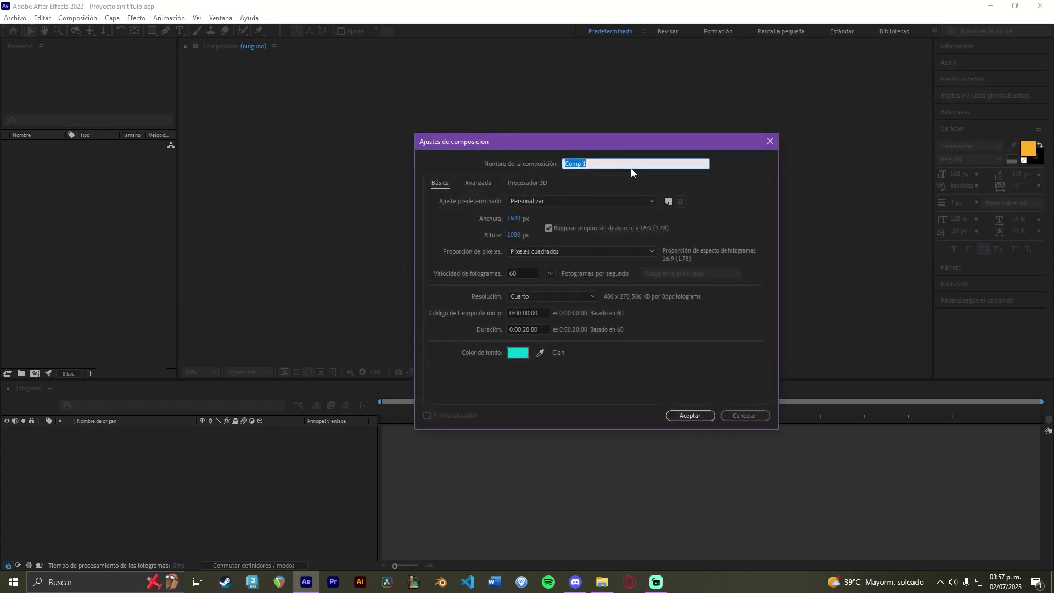
text(Star Wars)
click(518, 352)
drag(550, 305, 477, 348)
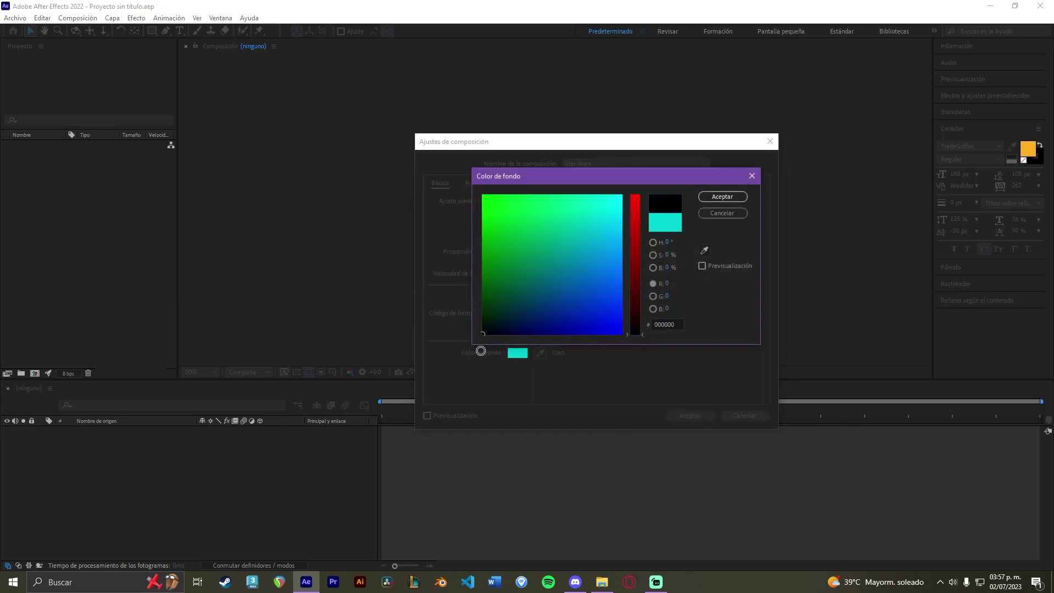
click(719, 198)
click(690, 415)
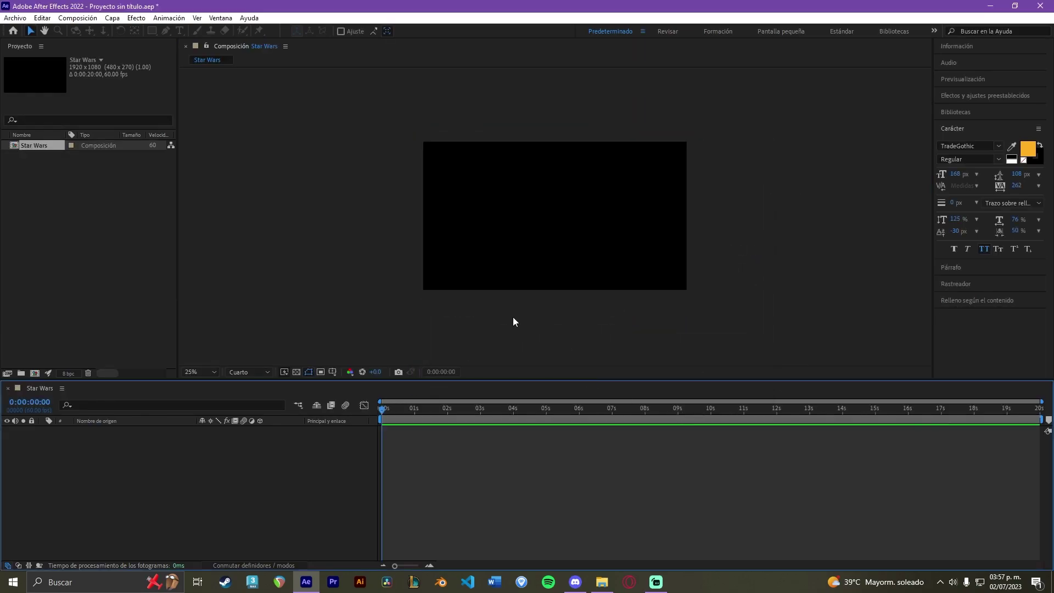
key(period)
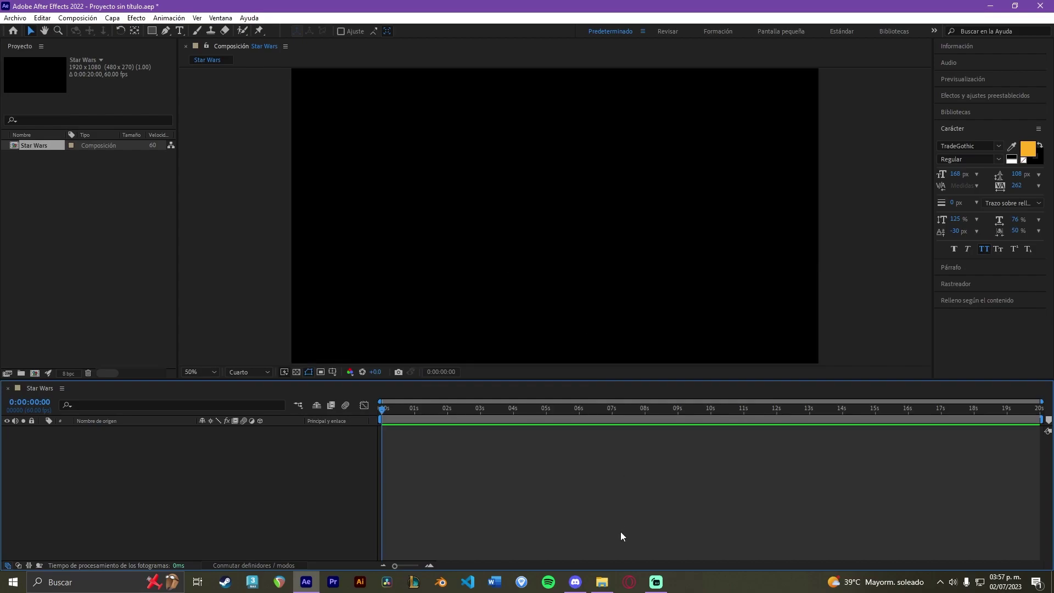
scroll(810, 259, down, 1)
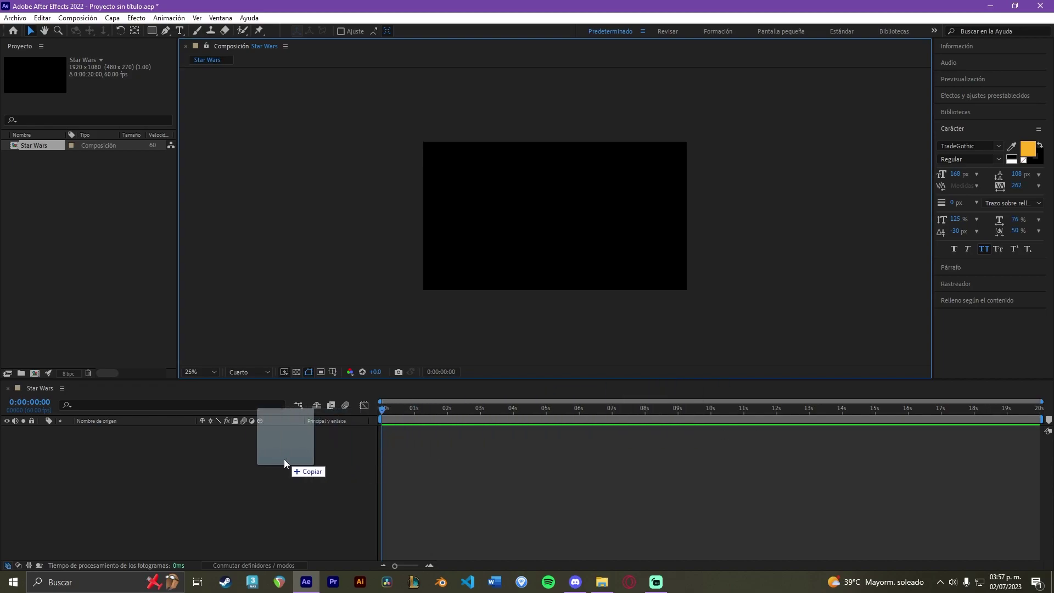
- Drop the star-field JPEG into the timeline and scale it to 121% so it overfills the frame
drag(859, 435, 269, 442)
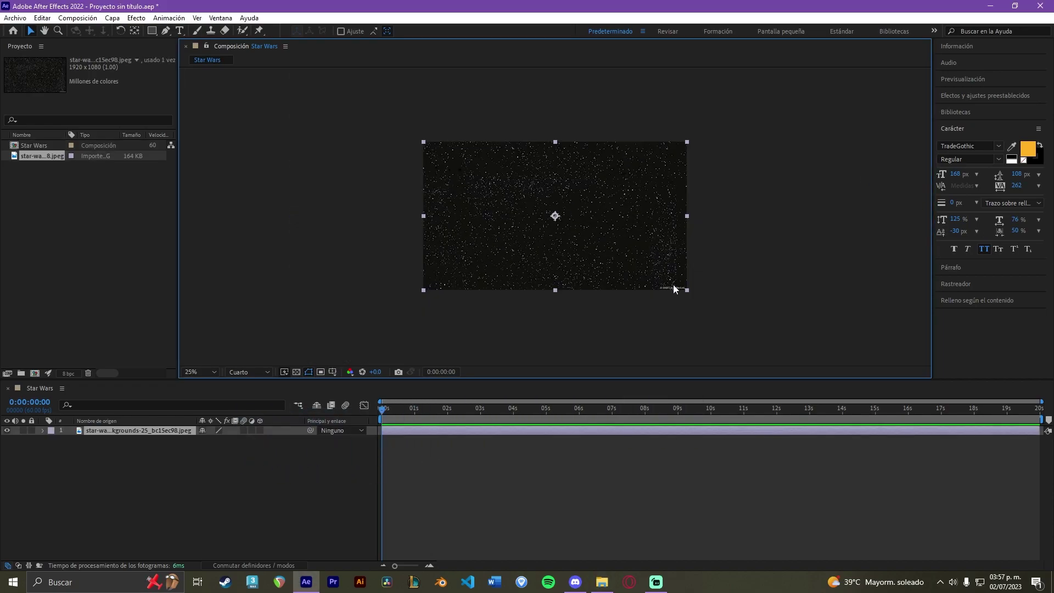
click(166, 426)
key(s)
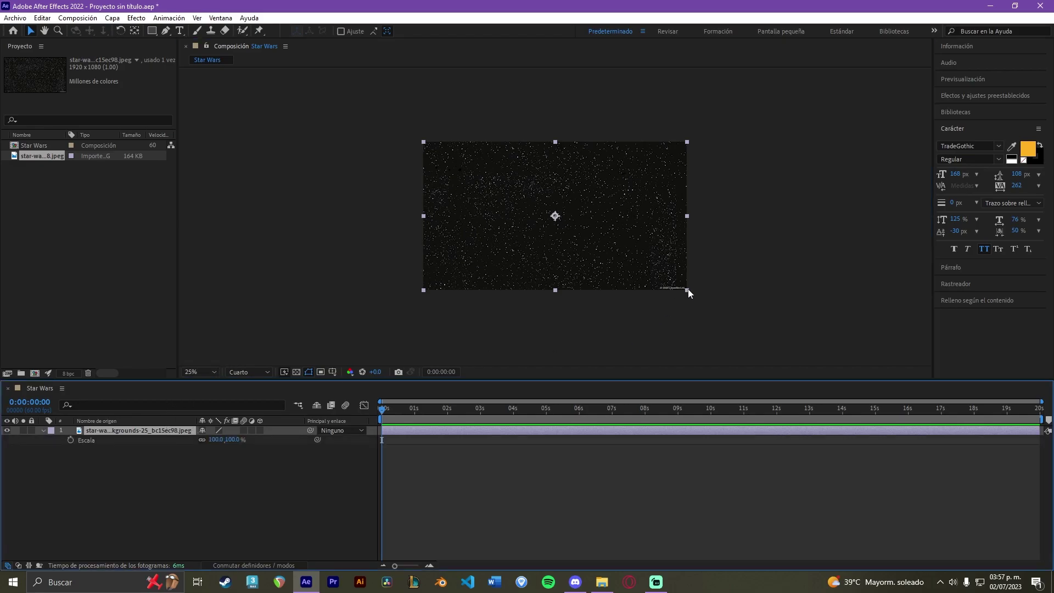
mouse_move(231, 440)
mouse_down()
mouse_move(263, 438)
mouse_move(249, 436)
mouse_up()
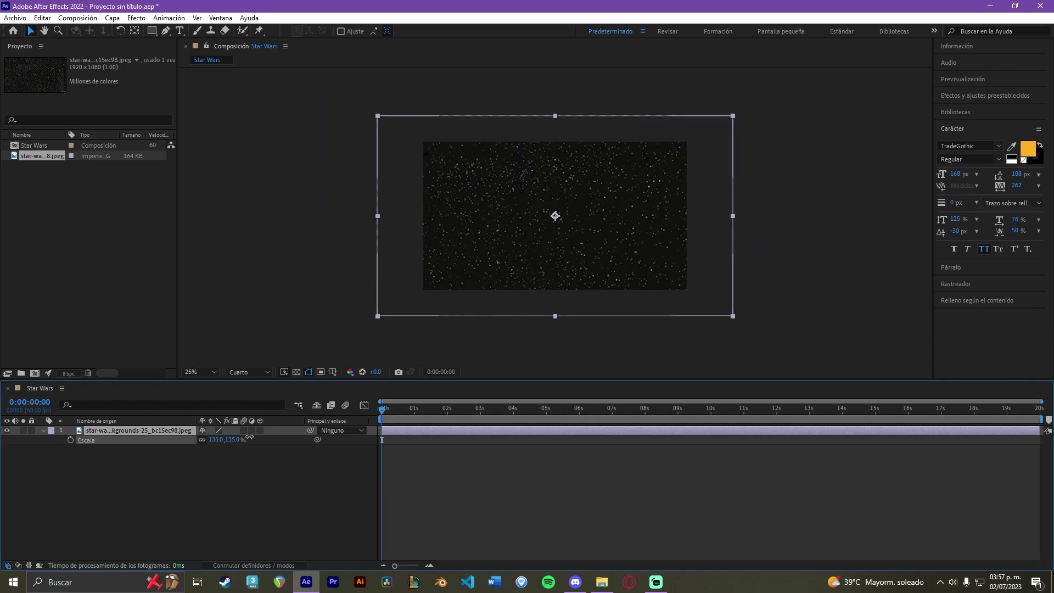
drag(249, 436, 244, 437)
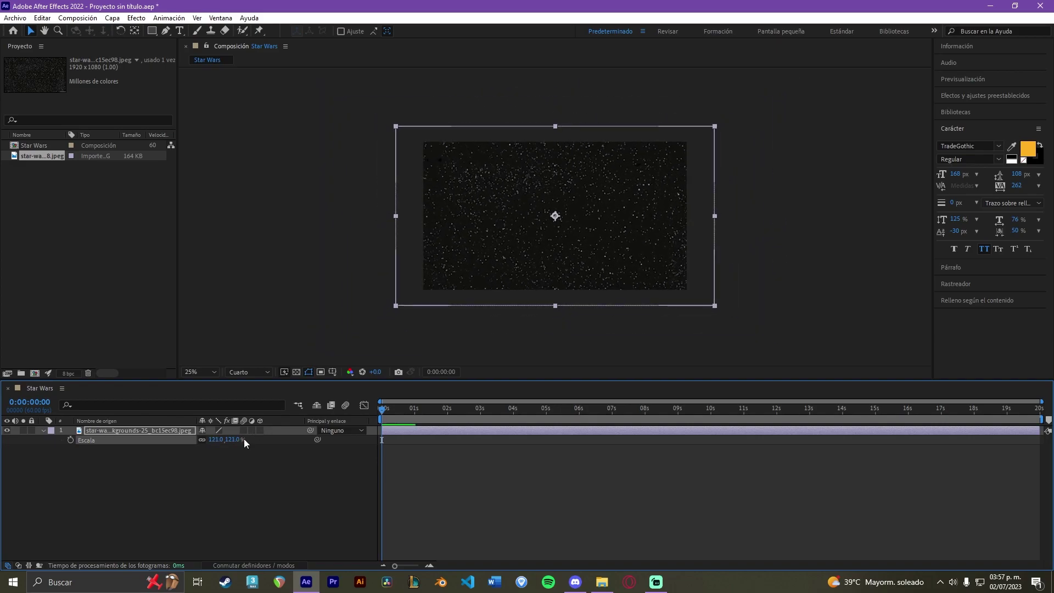
click(398, 276)
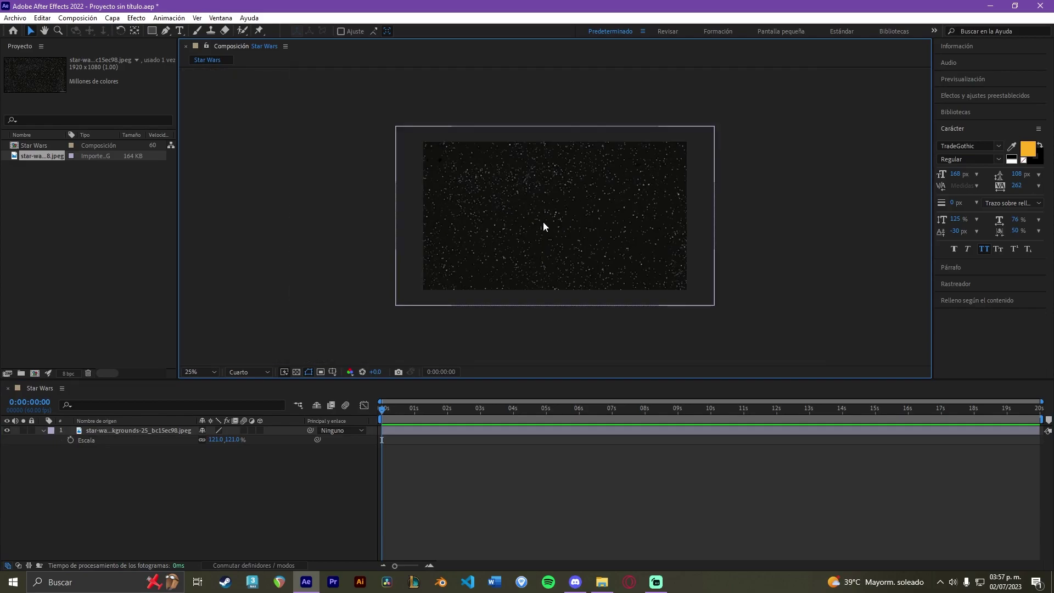
- Preview the composition at Full resolution, then set the viewer back to Quarter
click(244, 372)
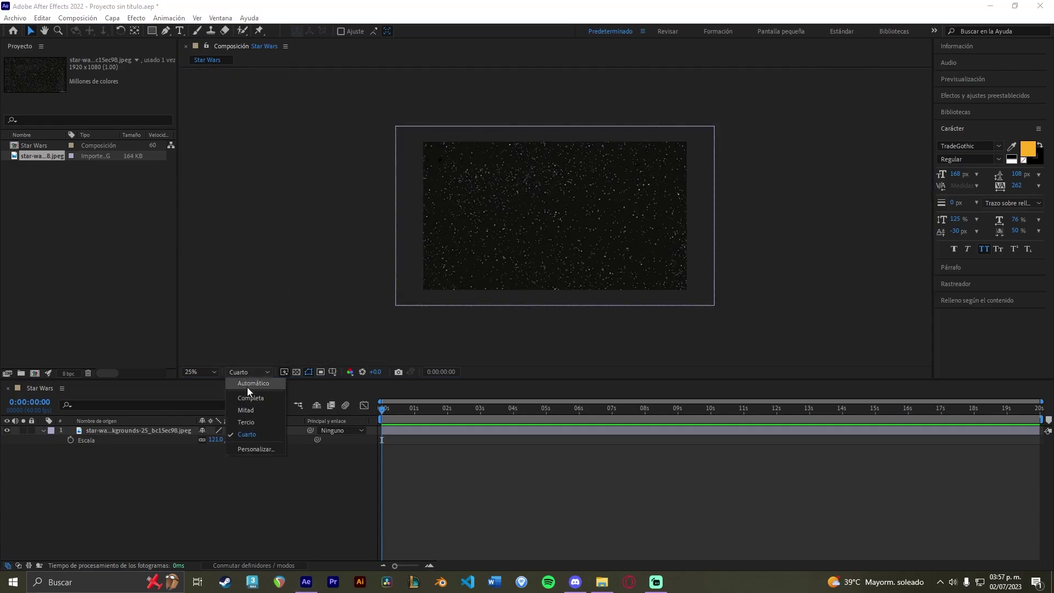
click(257, 396)
scroll(543, 224, up, 4)
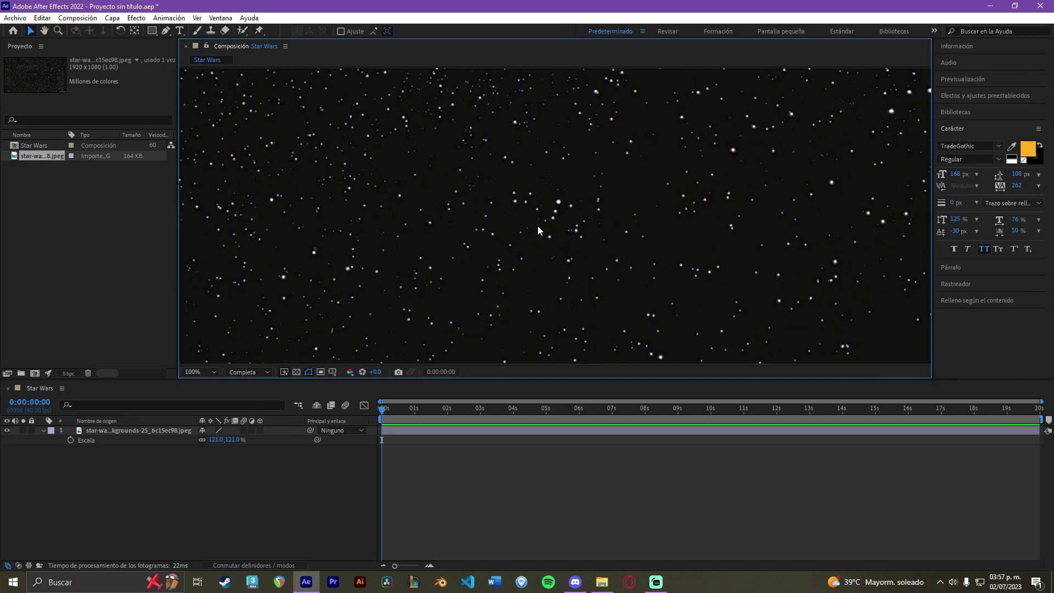
scroll(537, 226, down, 2)
scroll(538, 226, down, 2)
click(242, 372)
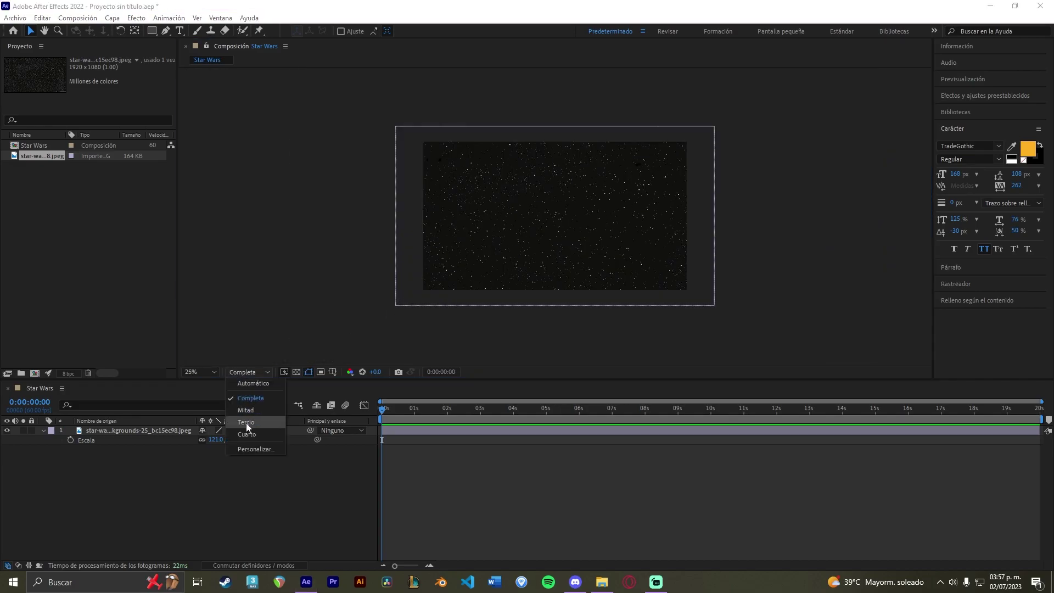
click(248, 432)
scroll(432, 189, up, 2)
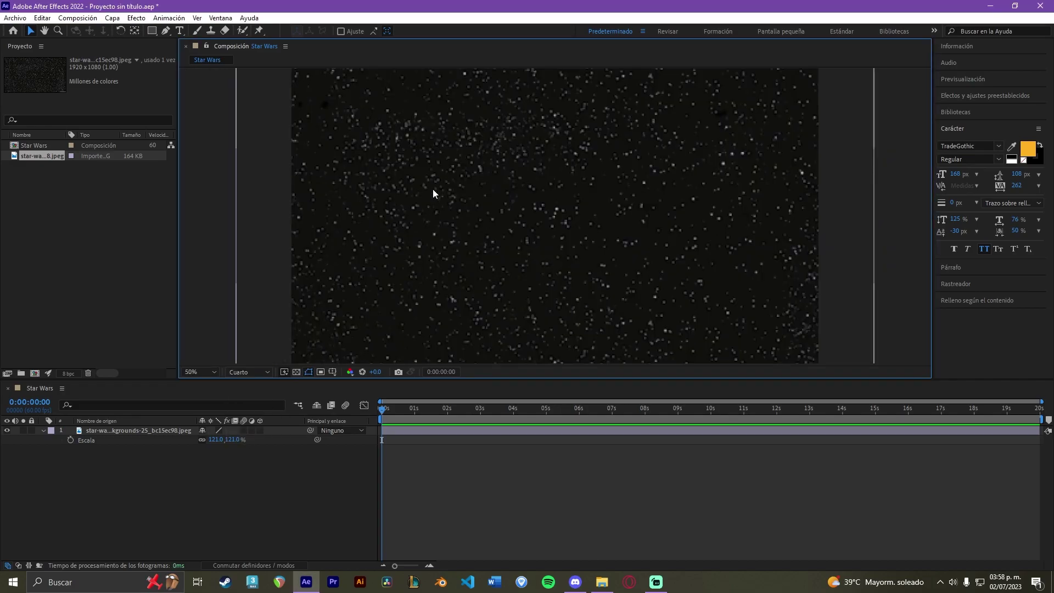
- Keep the preview at Quarter resolution and lock the star-field layer
click(240, 375)
click(239, 429)
scroll(578, 227, down, 4)
scroll(579, 231, up, 2)
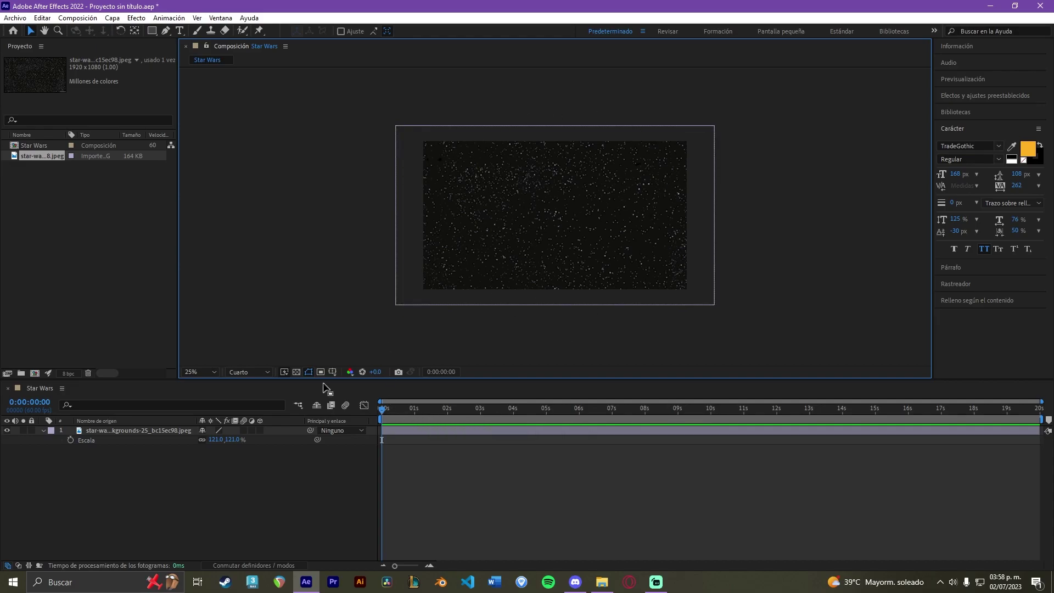
click(33, 430)
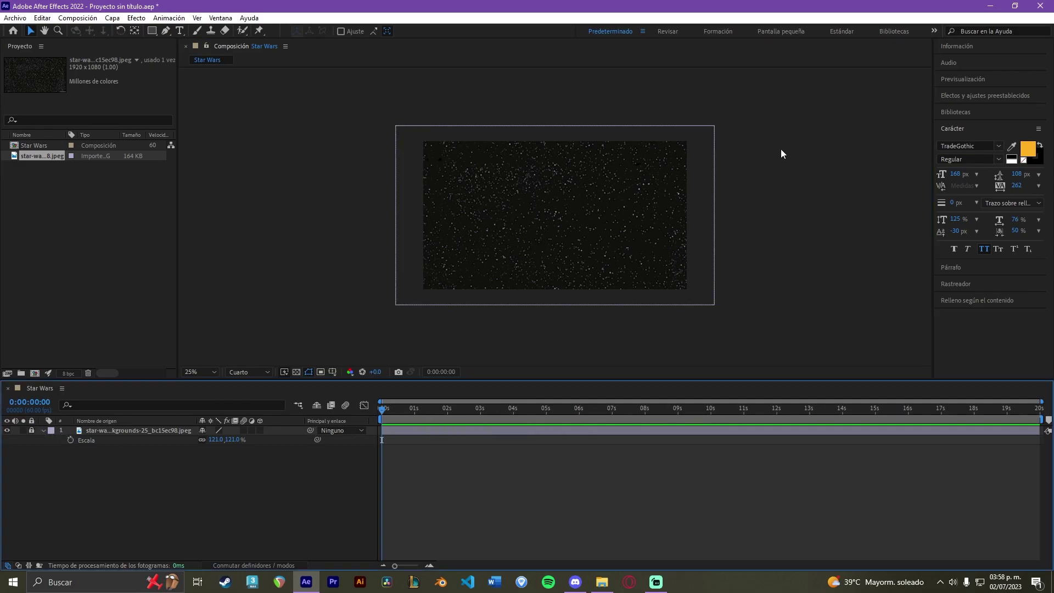
drag(386, 104, 788, 314)
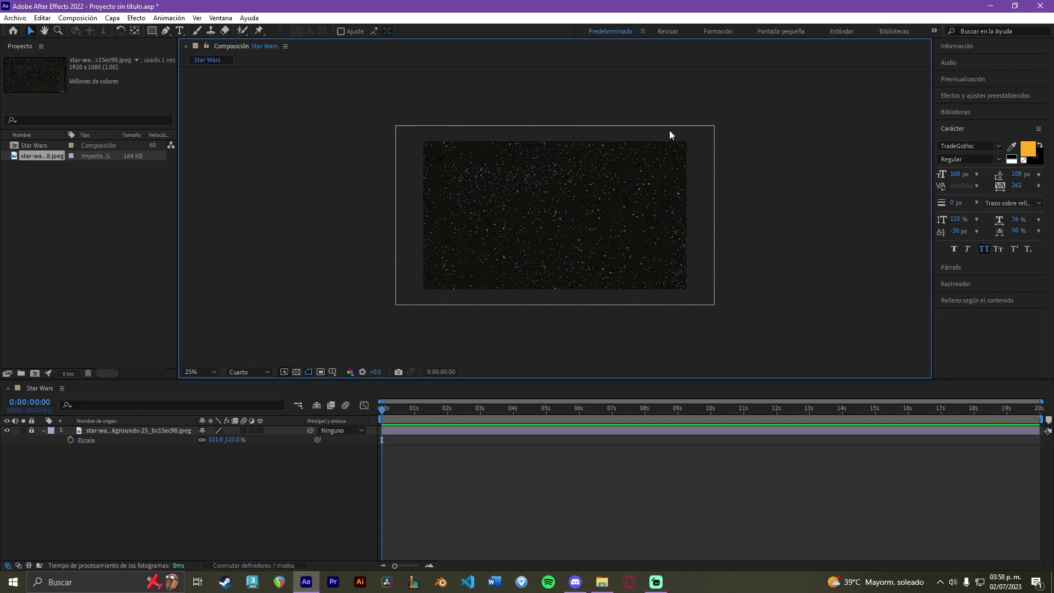
- Add an empty text layer above the star field, keeping the orange FFB022 fill colour
click(44, 429)
right_click(68, 460)
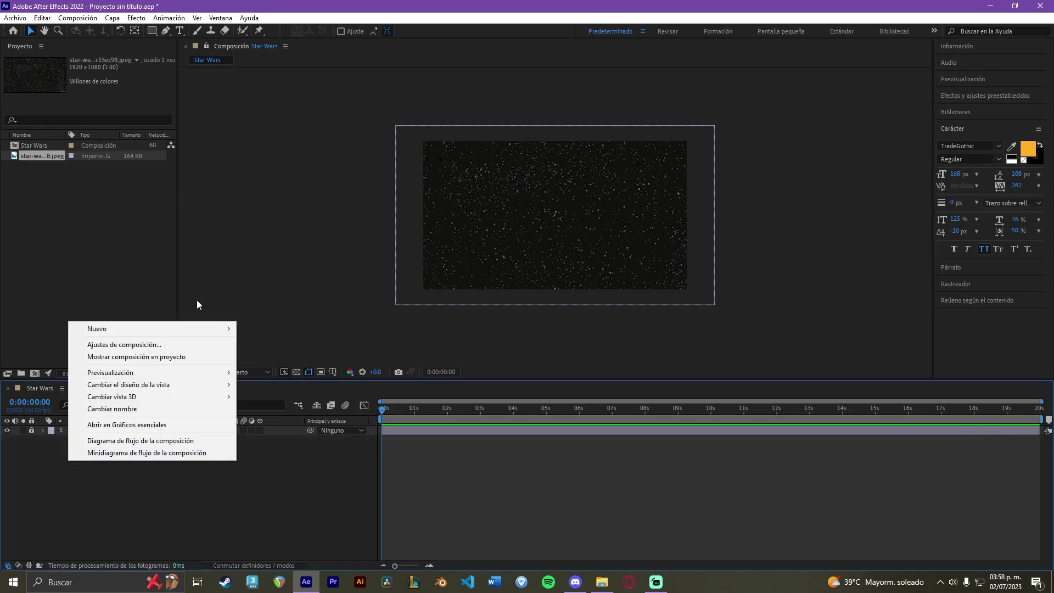
mouse_move(198, 328)
click(243, 329)
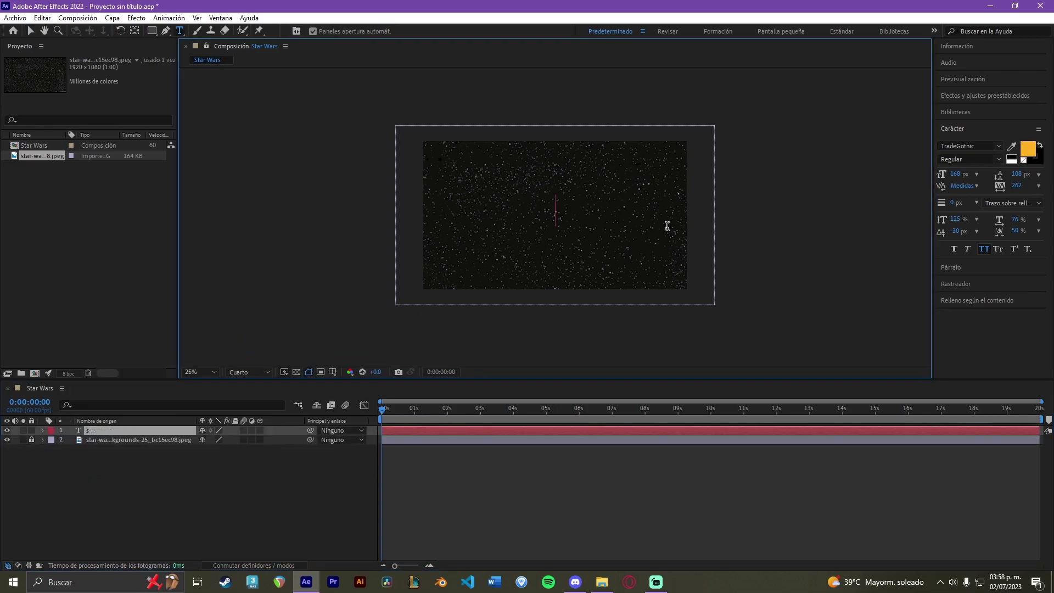
text(sdwewe)
key(BackSpace)
key(BackSpace)
key(BackSpace)
key(BackSpace)
key(BackSpace)
key(BackSpace)
click(1027, 149)
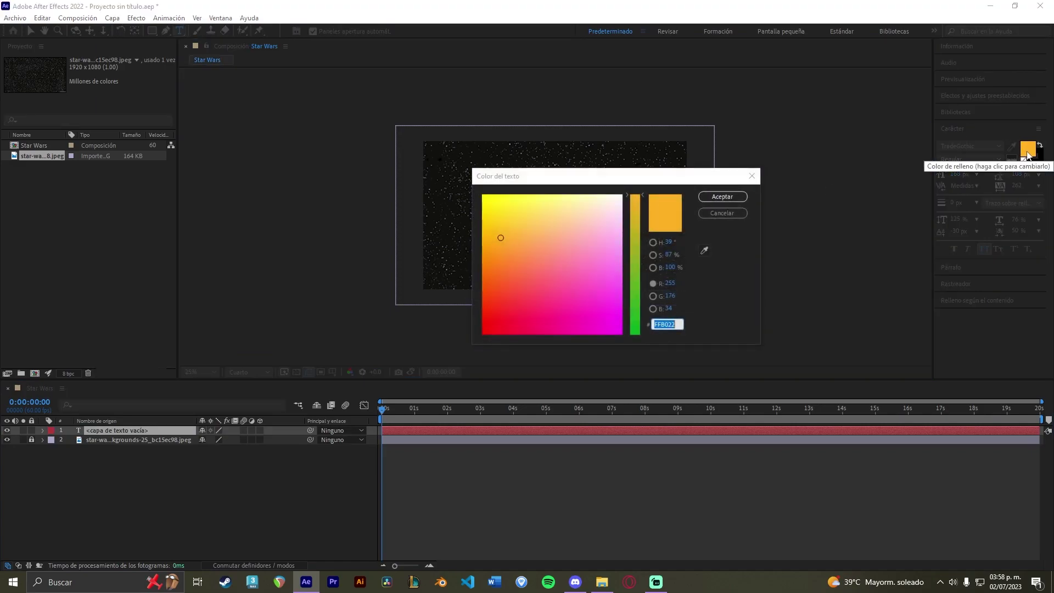
drag(629, 176, 630, 156)
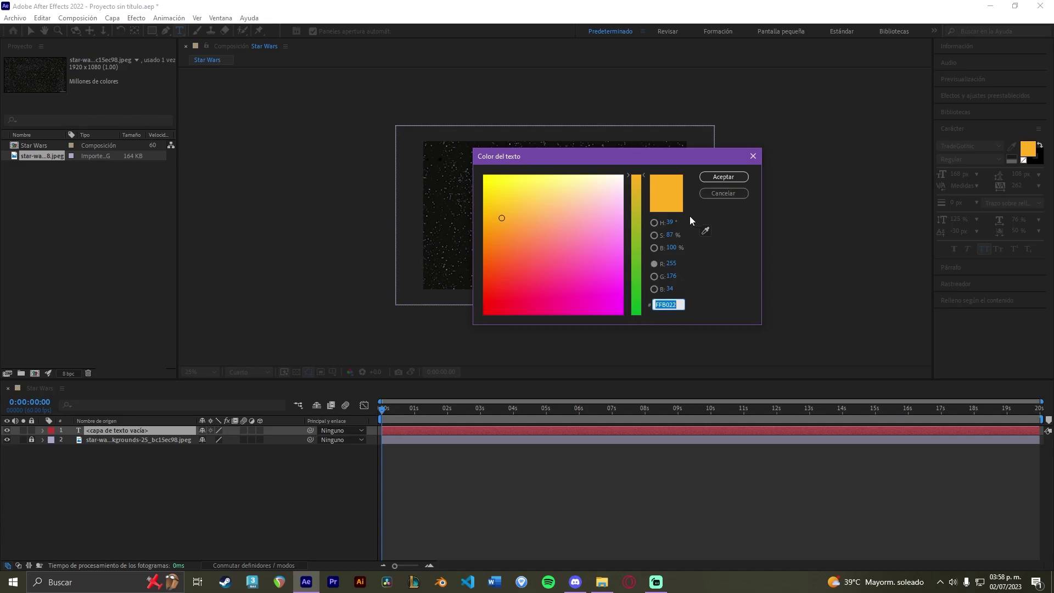
click(723, 176)
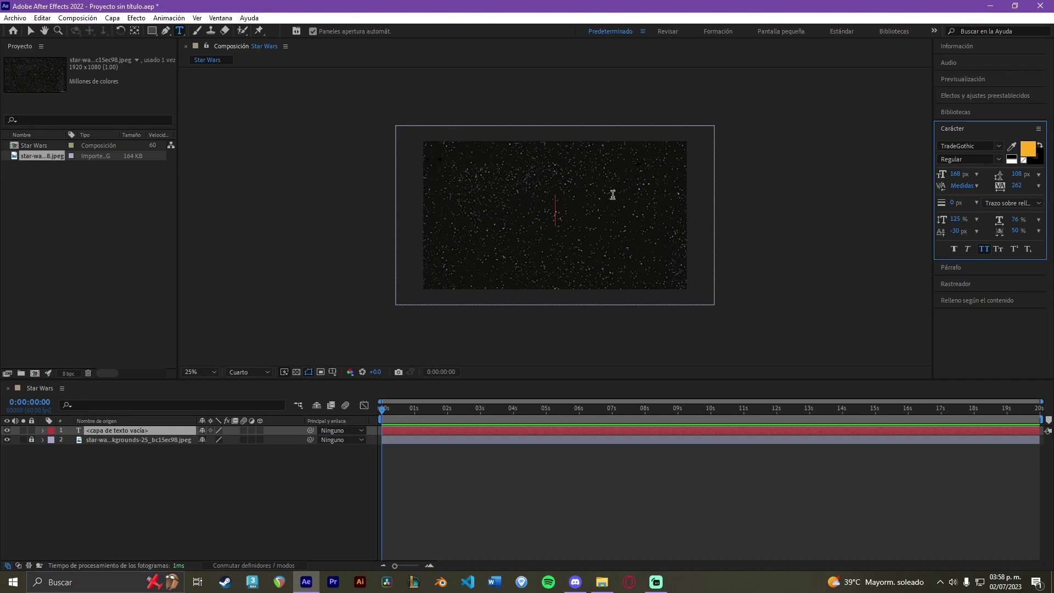
- Type the title 'Episodio v' and move it toward the centre of the frame
text(Ep)
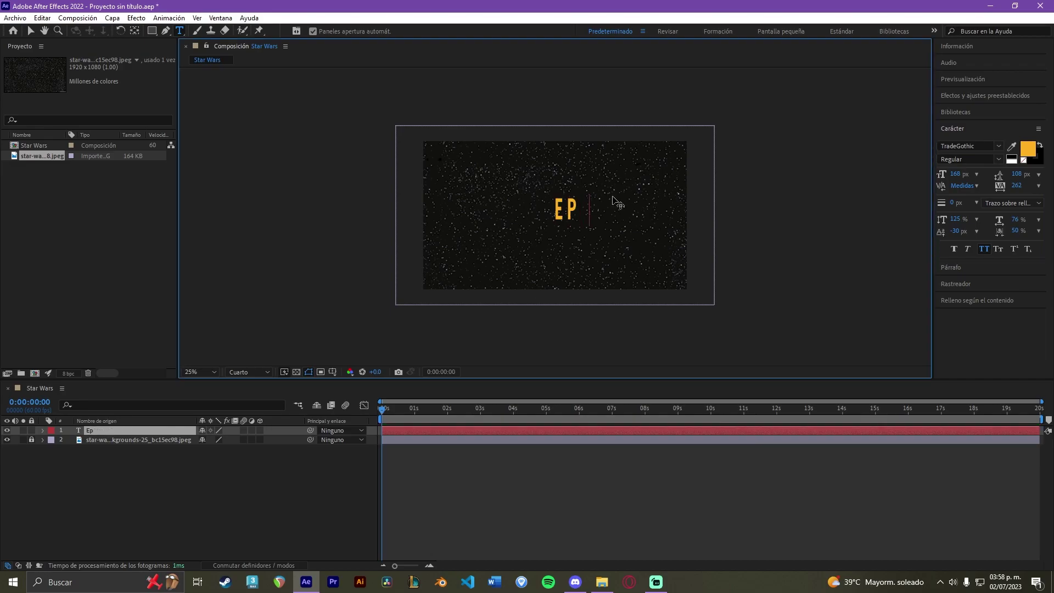
text(isodio v)
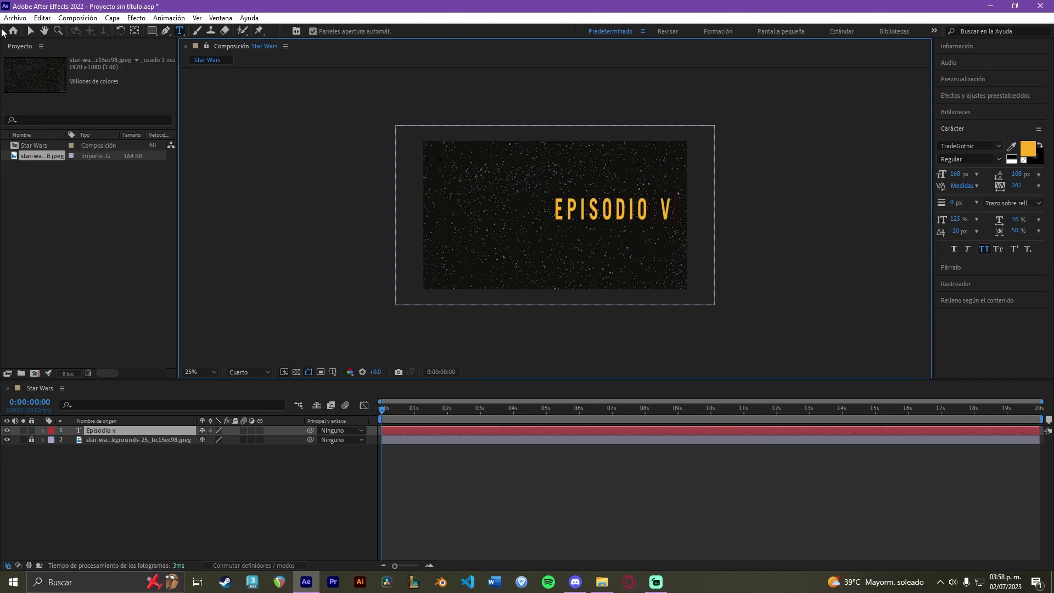
click(31, 32)
drag(602, 220, 550, 223)
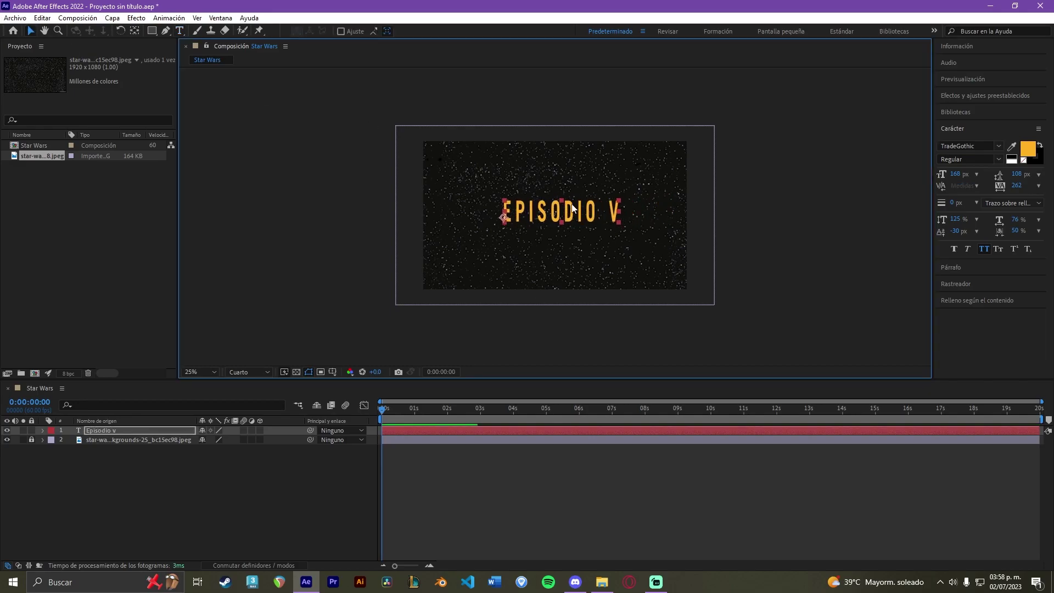
- Set the title's anchor point to 416,-29, centre it near 948,456, and duplicate the layer
click(43, 430)
click(53, 449)
click(85, 459)
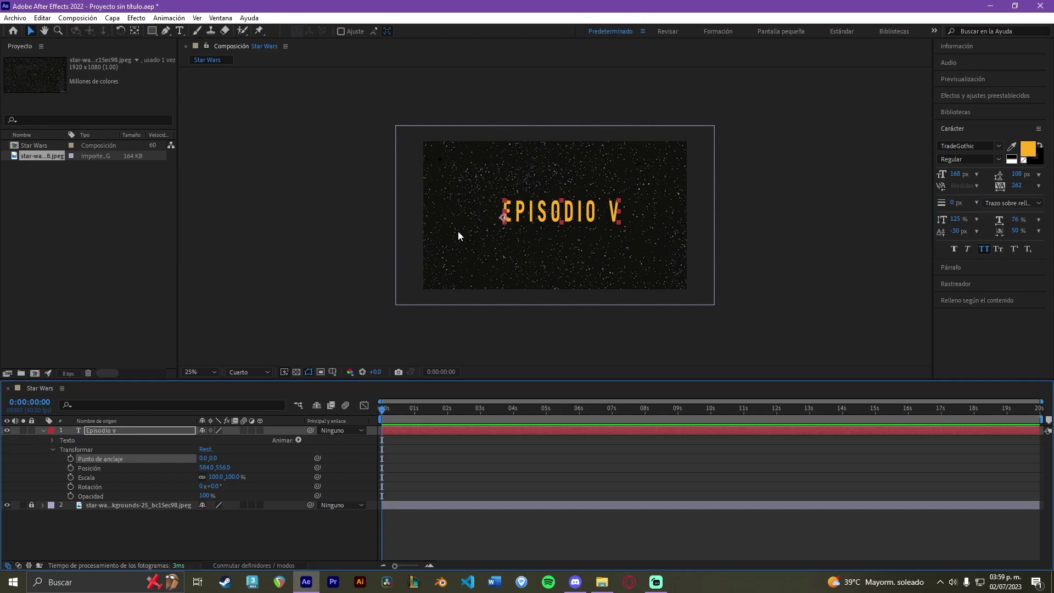
mouse_move(204, 458)
mouse_down()
mouse_move(387, 451)
mouse_move(199, 462)
mouse_up()
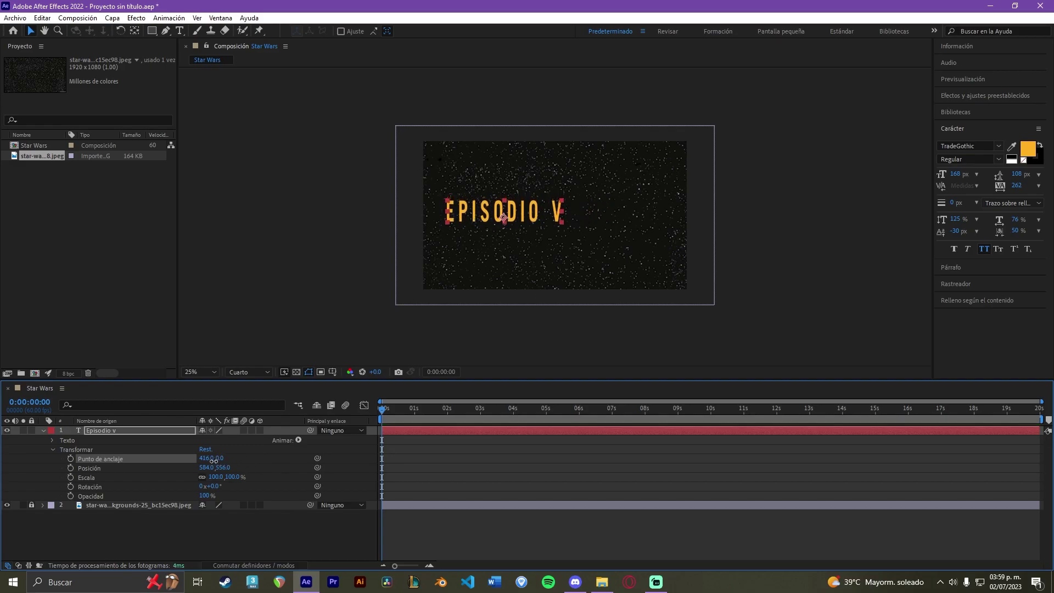
drag(511, 216, 561, 201)
key(period)
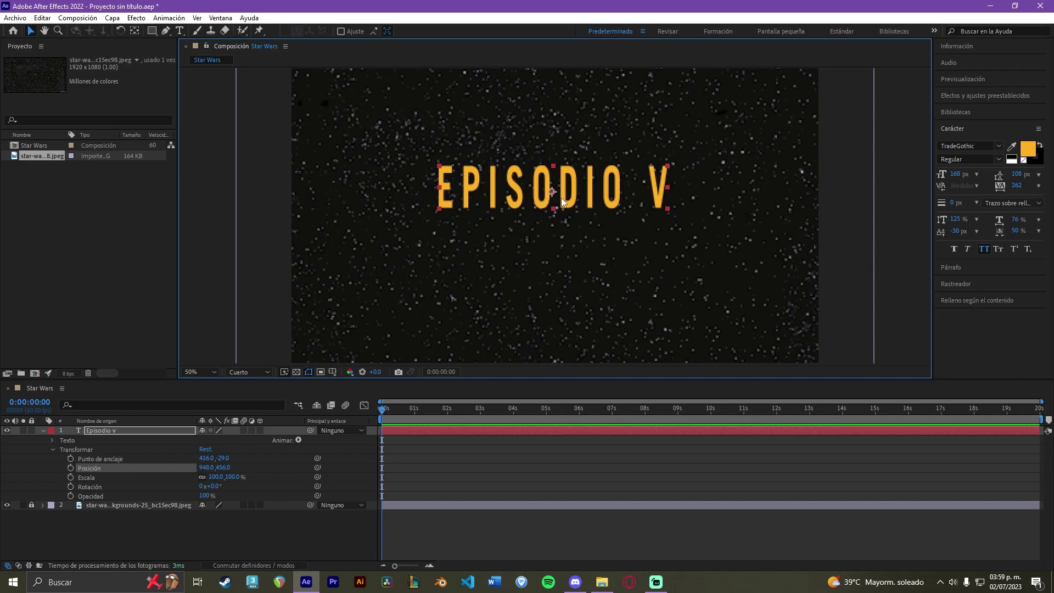
key(ctrl+d)
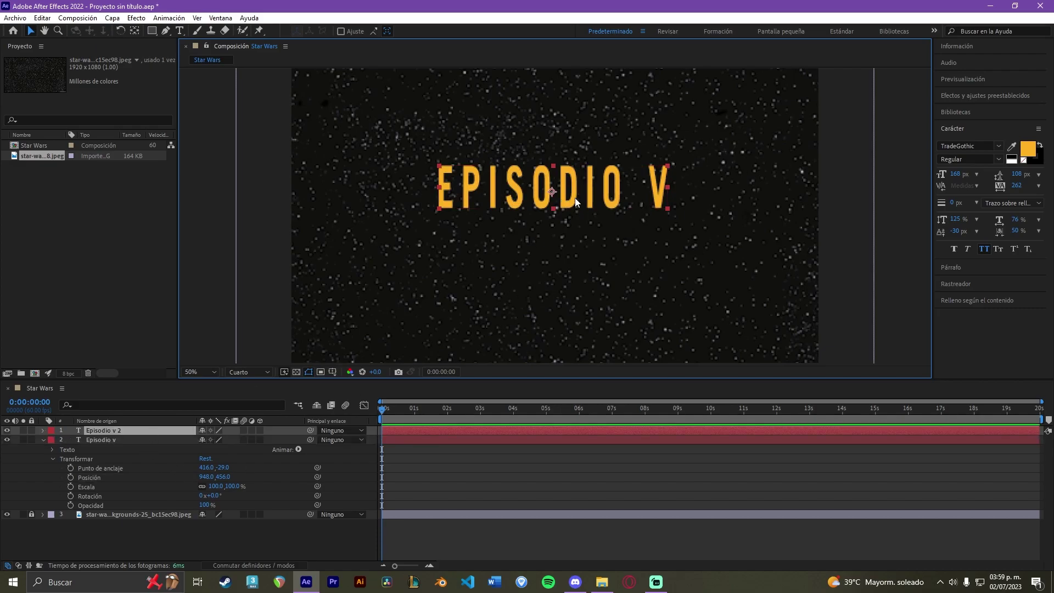
- Move the duplicate below the title and retype it as 'the empire strikes back'
drag(576, 202, 579, 274)
double_click(579, 272)
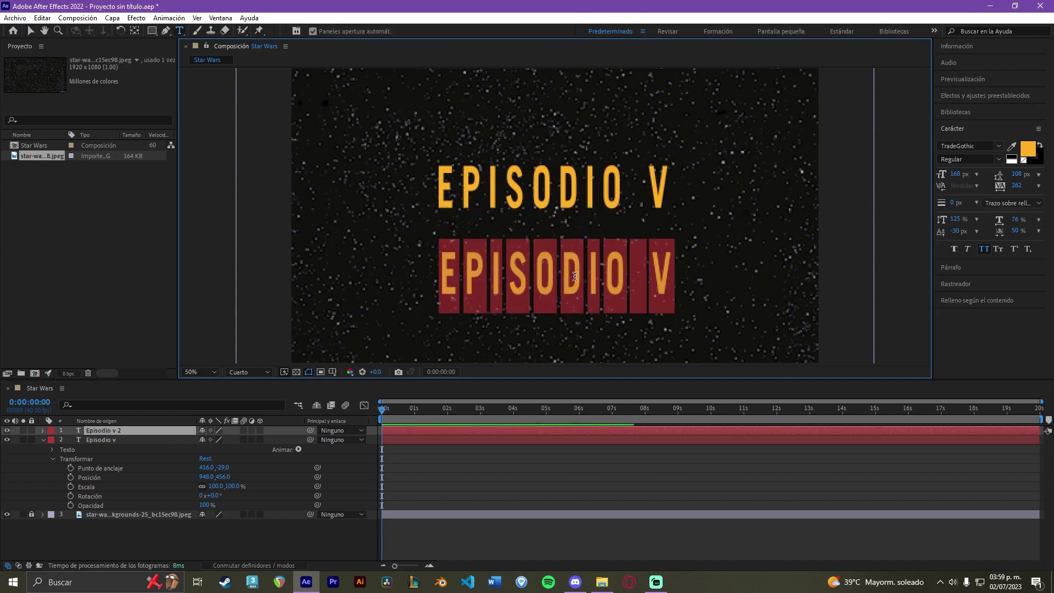
scroll(620, 262, down, 2)
text(t)
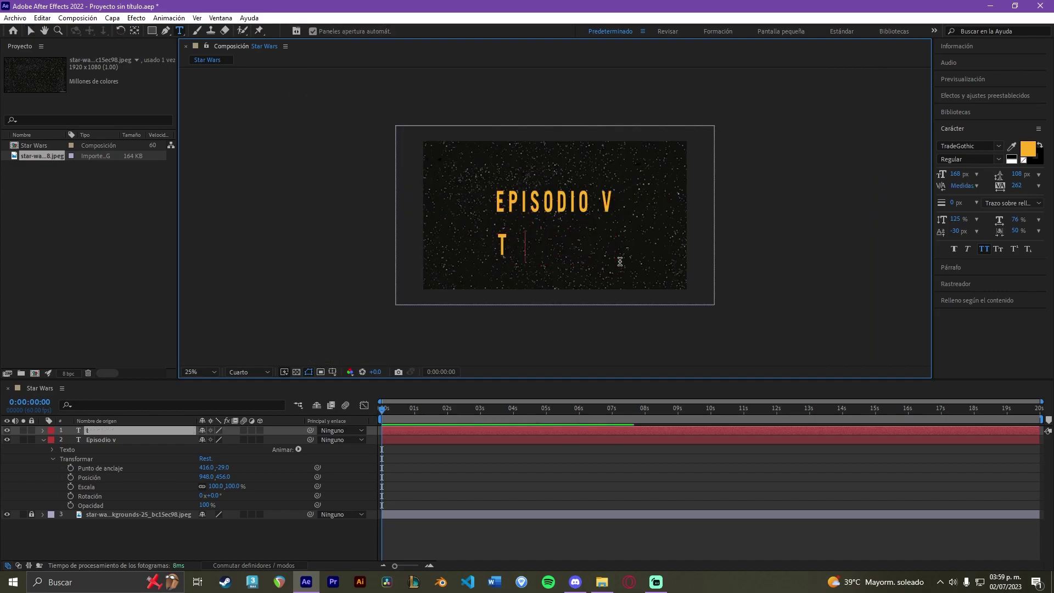
text(he empire strikes bac)
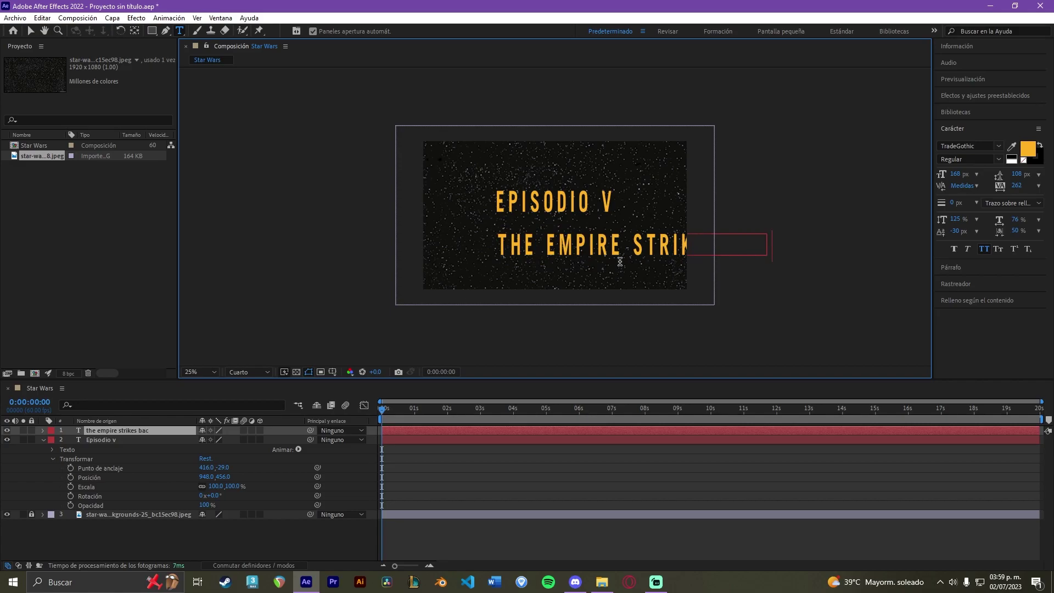
text(k)
- Change the upper title text from EPISODIO V to EPISODE V
double_click(582, 218)
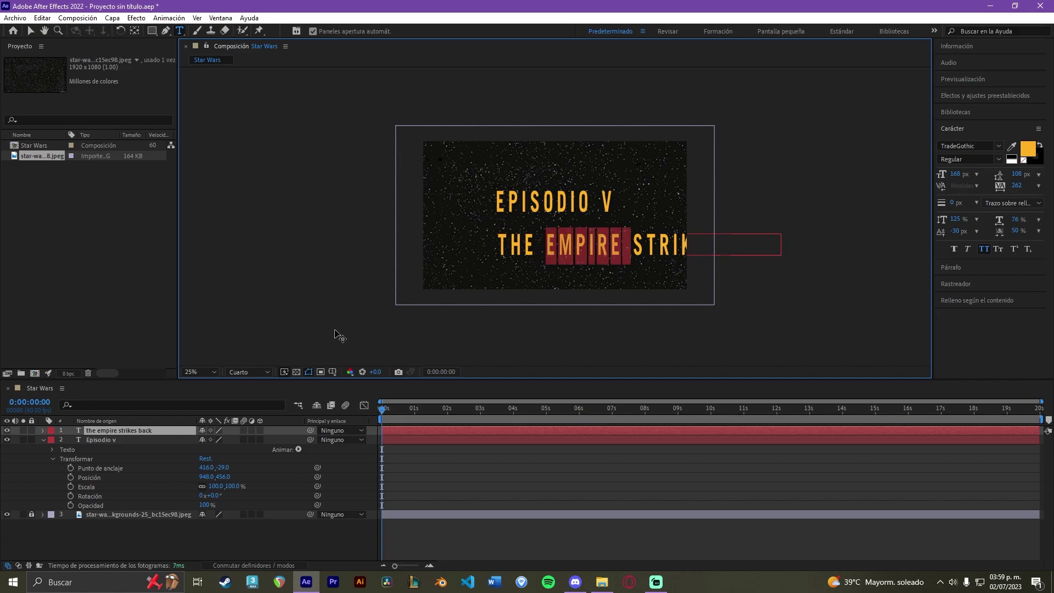
click(586, 201)
double_click(585, 201)
click(585, 201)
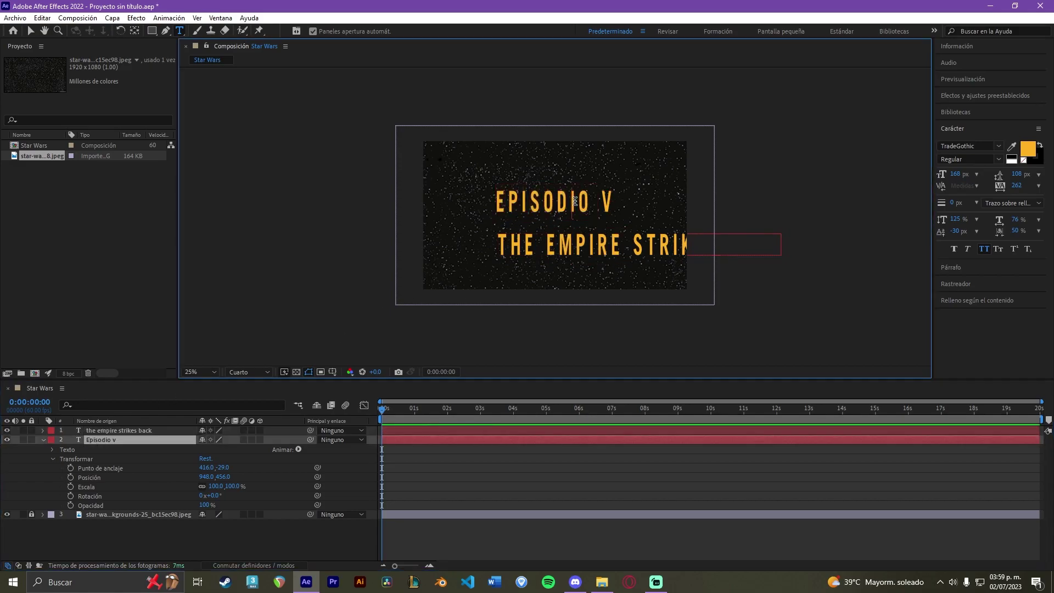
drag(568, 201, 599, 200)
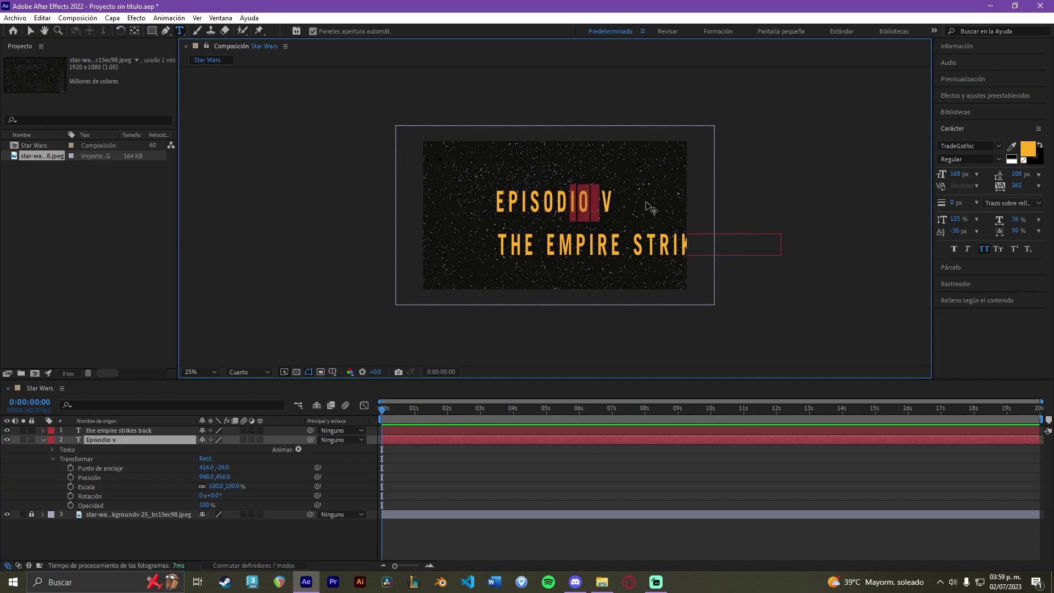
key(BackSpace)
double_click(582, 205)
text(e)
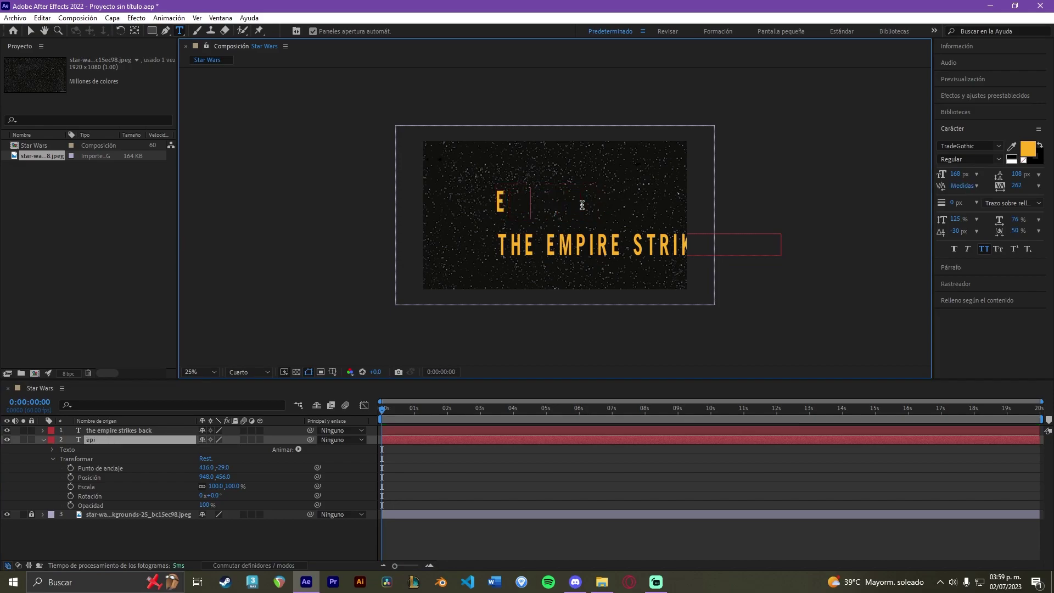
text(pisod)
key(BackSpace)
text(de v)
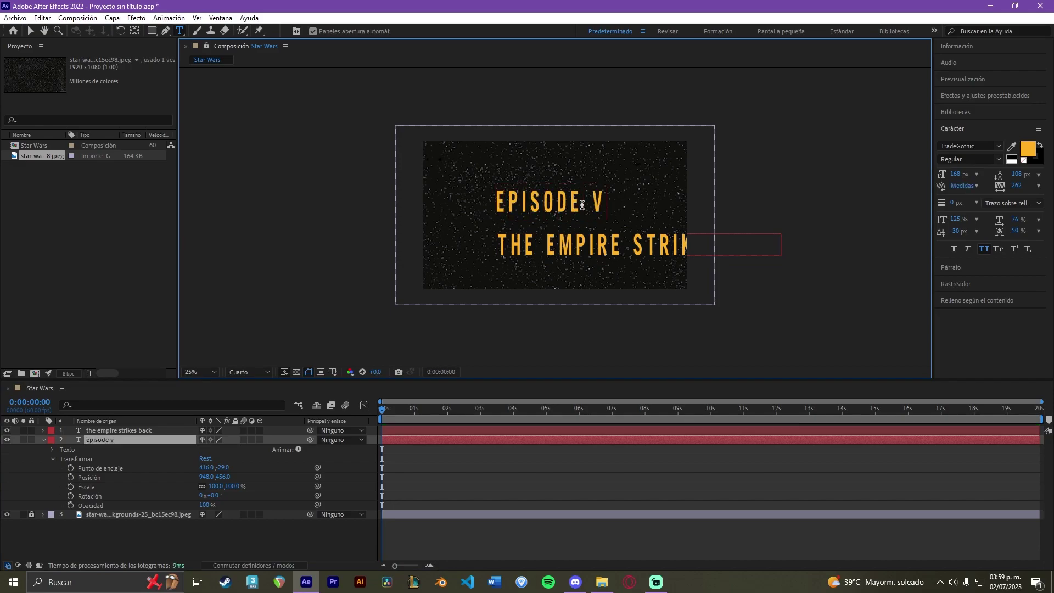
click(31, 30)
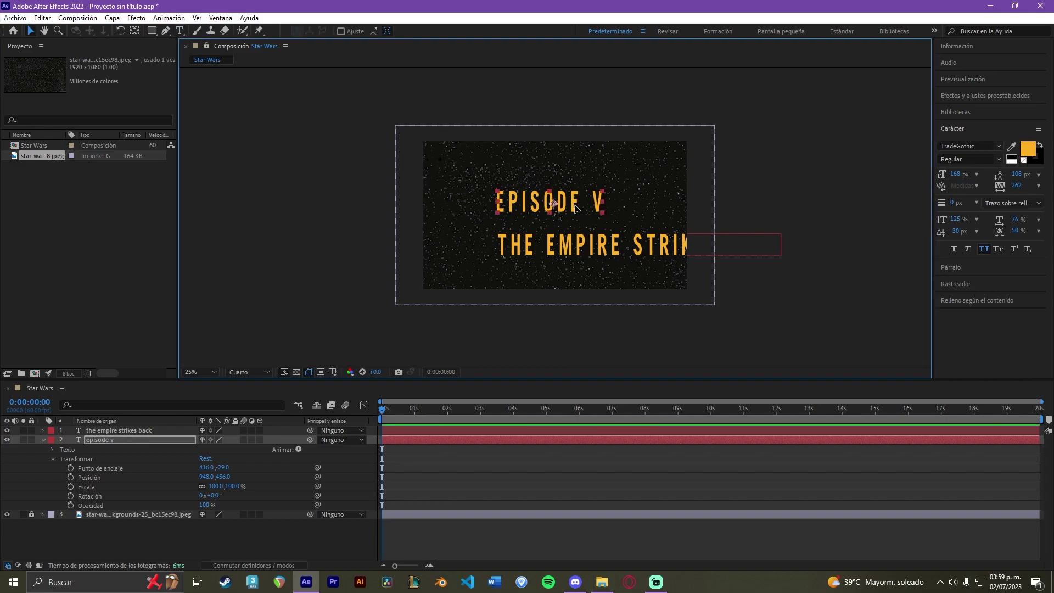
- Centre EPISODE V over the subtitle and shrink the subtitle font from 168 to 144 px
drag(568, 204, 565, 203)
drag(550, 237, 475, 235)
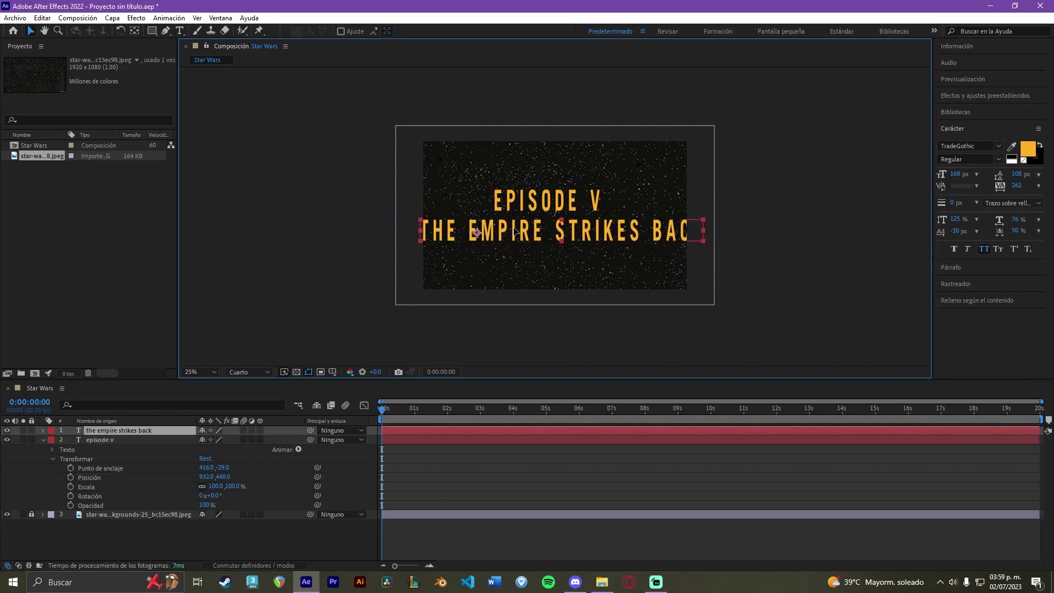
drag(548, 200, 559, 199)
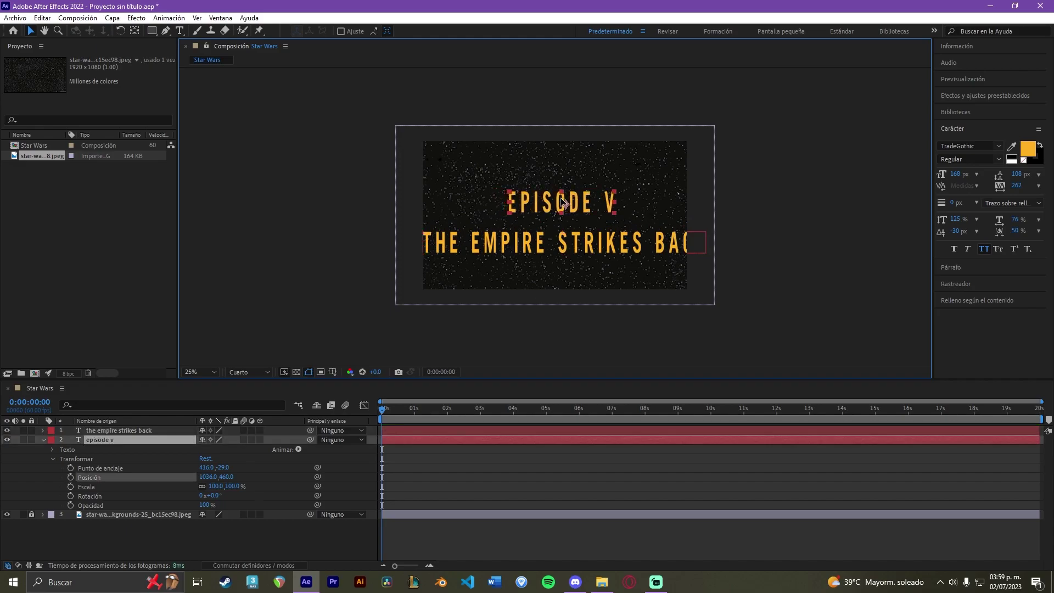
click(578, 248)
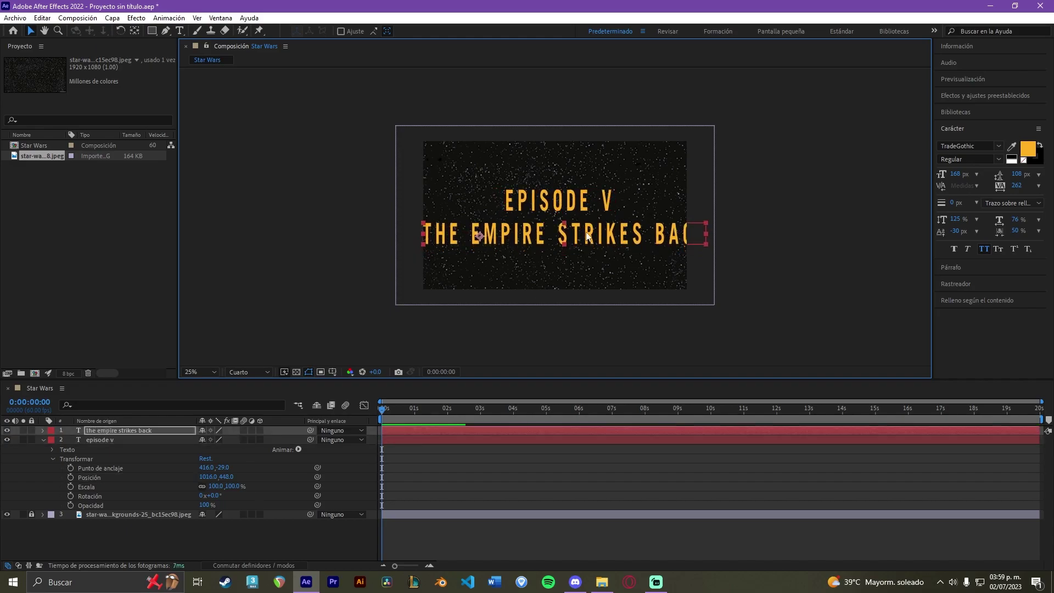
click(955, 175)
mouse_move(955, 175)
mouse_down()
mouse_move(498, 253)
mouse_move(499, 234)
mouse_up()
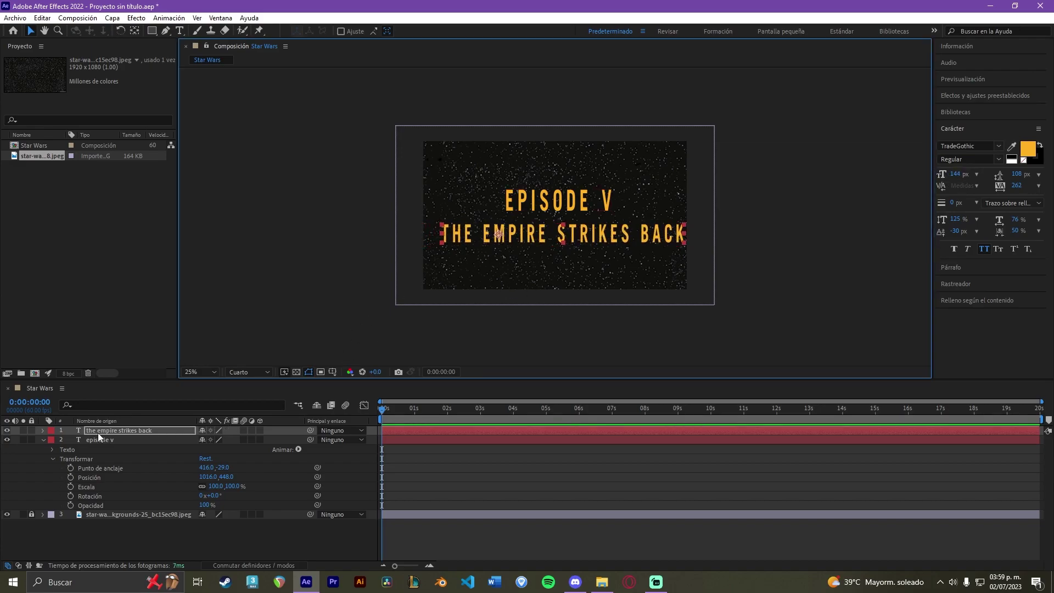
- Centre the subtitle's anchor point and stack it in frame just below EPISODE V
click(43, 430)
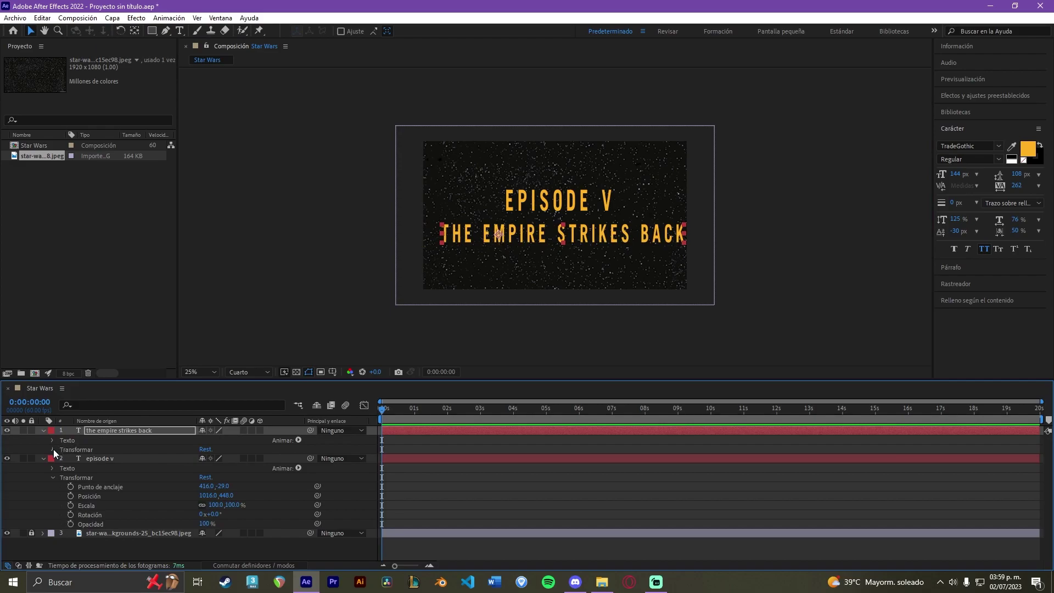
click(53, 448)
drag(207, 458, 450, 445)
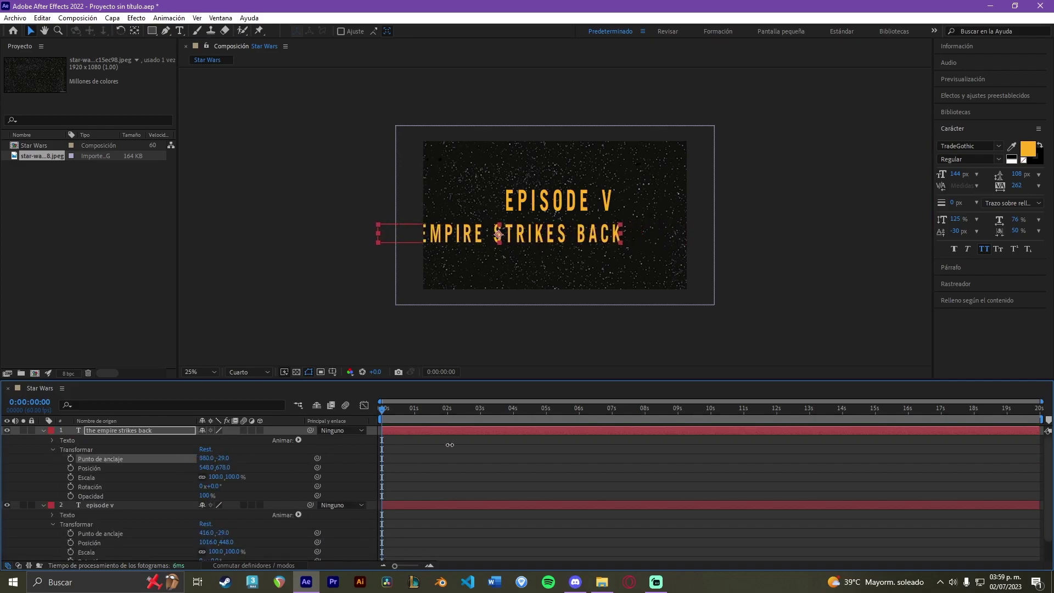
mouse_move(565, 240)
mouse_down()
mouse_move(646, 230)
mouse_move(616, 261)
mouse_up()
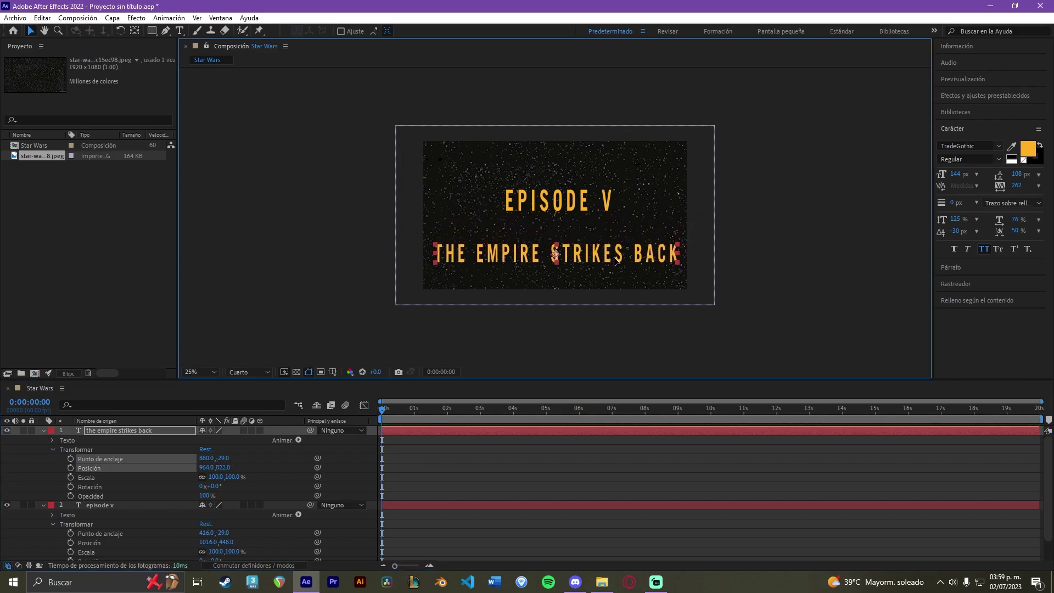
drag(585, 209, 580, 235)
click(575, 176)
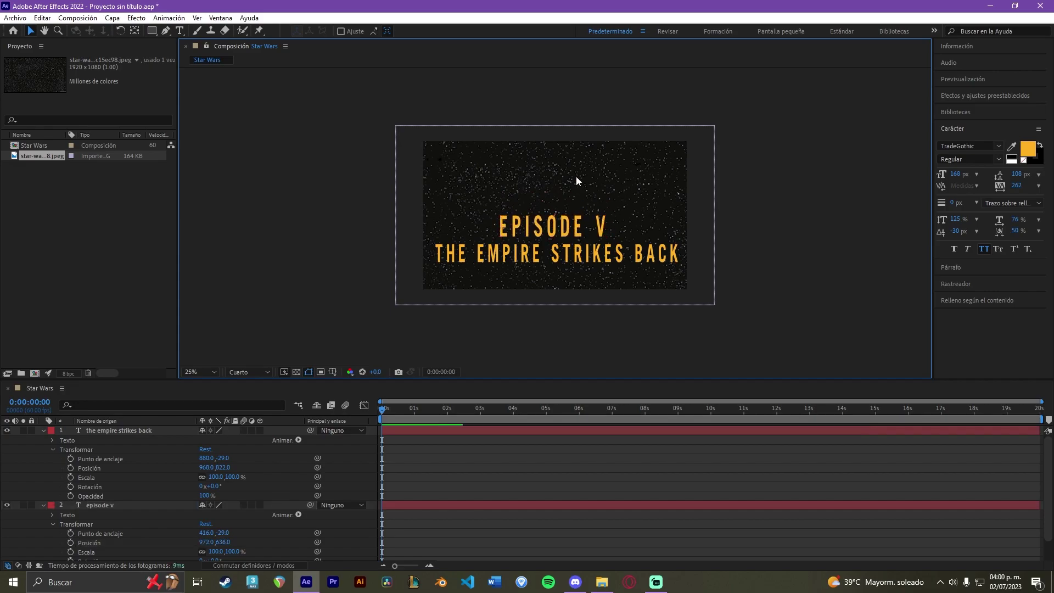
- Collapse both text layers' properties and check the stacked titles at 25% and 50% zoom
key(period)
click(779, 289)
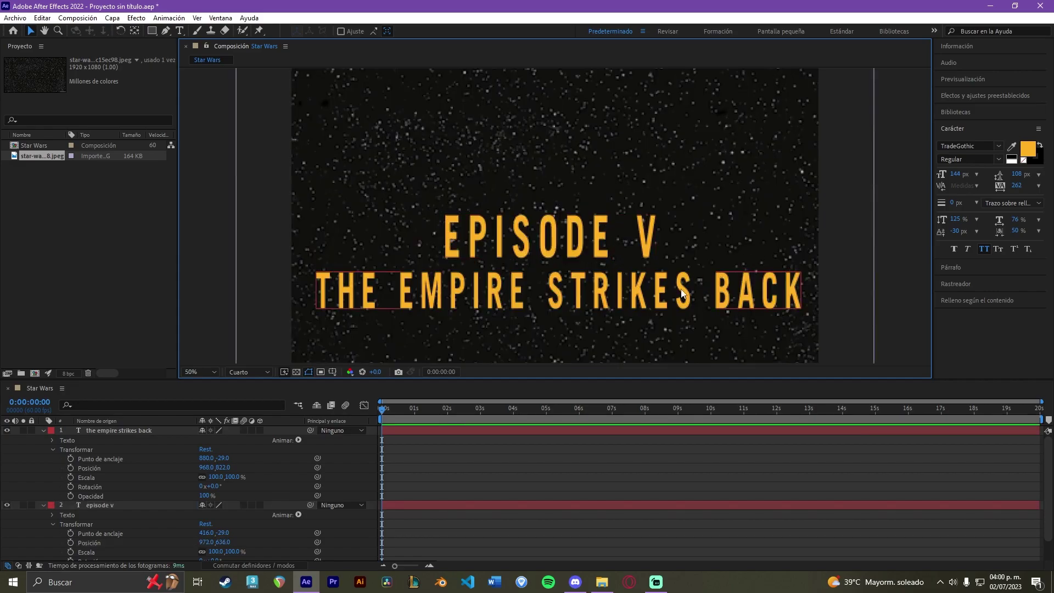
click(42, 430)
click(96, 439)
click(43, 440)
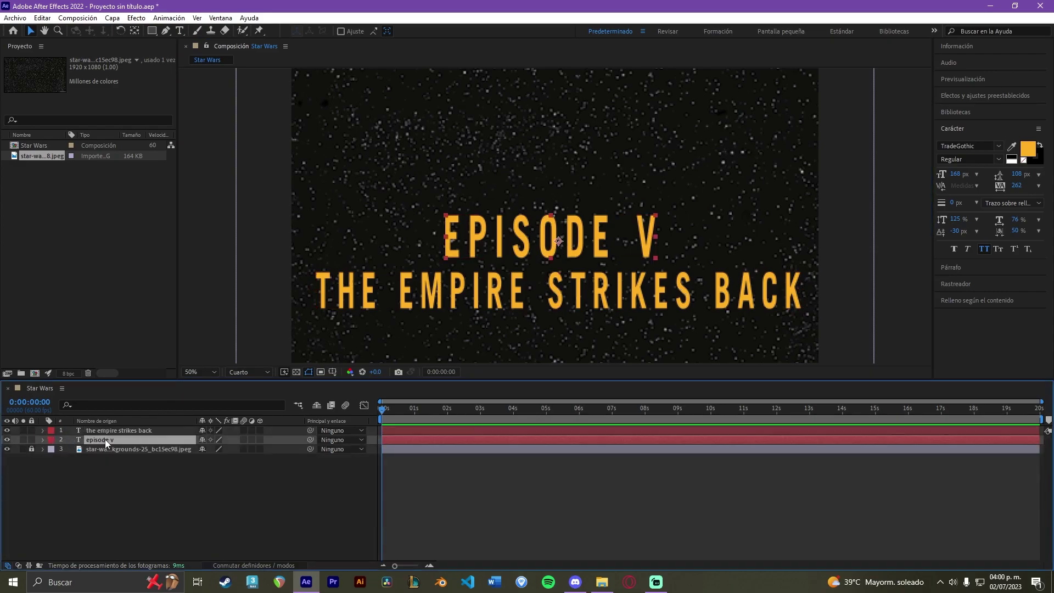
key(comma)
key(period)
key(comma)
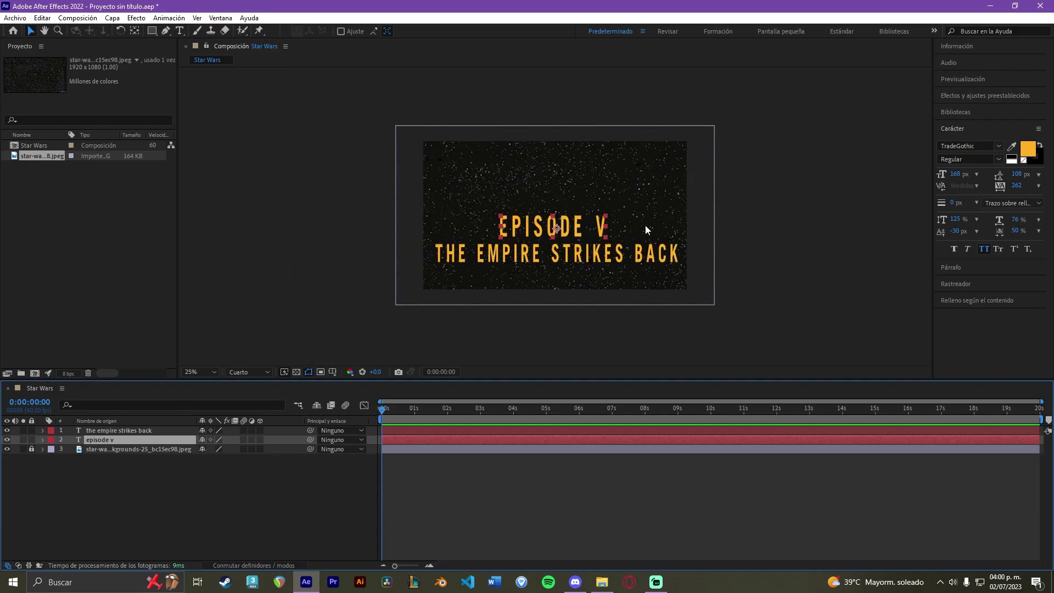
click(609, 257)
key(period)
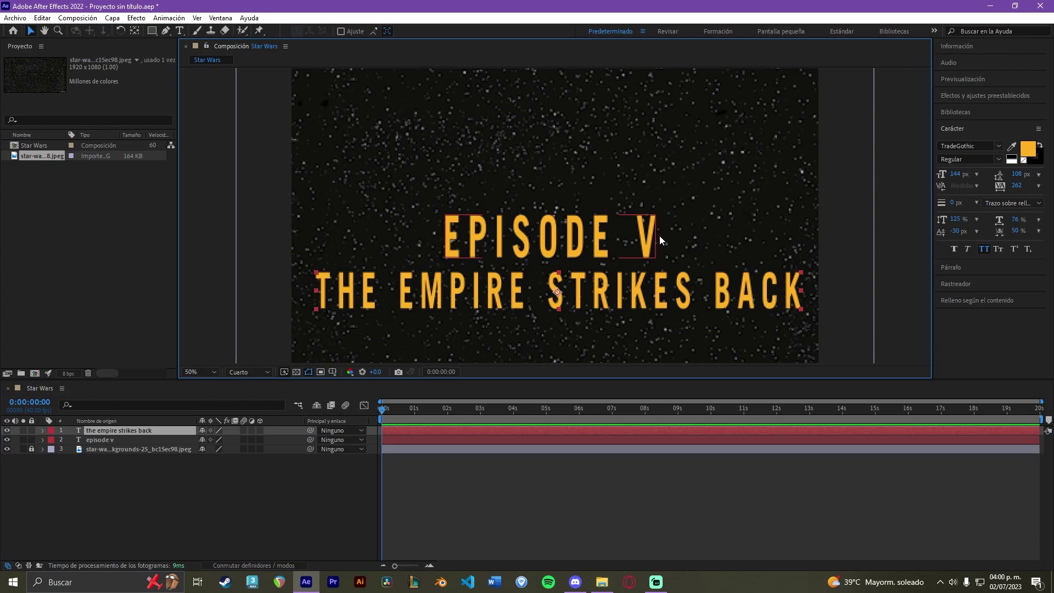
key(comma)
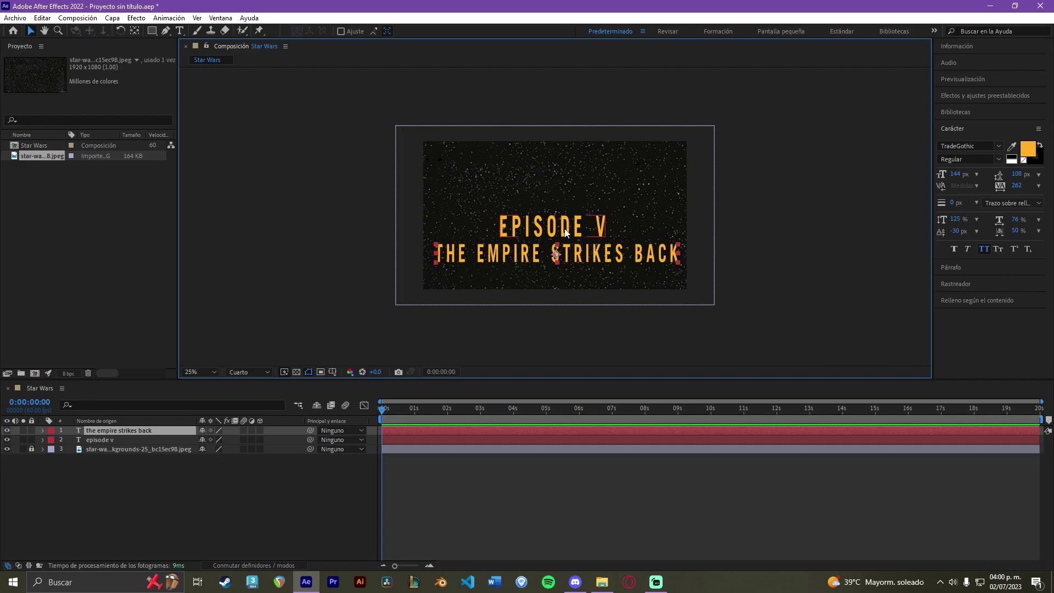
- Precompose EPISODE V and THE EMPIRE STRIKES BACK into 'Titulo y Numero' and nudge it slightly up
ctrl+click(142, 439)
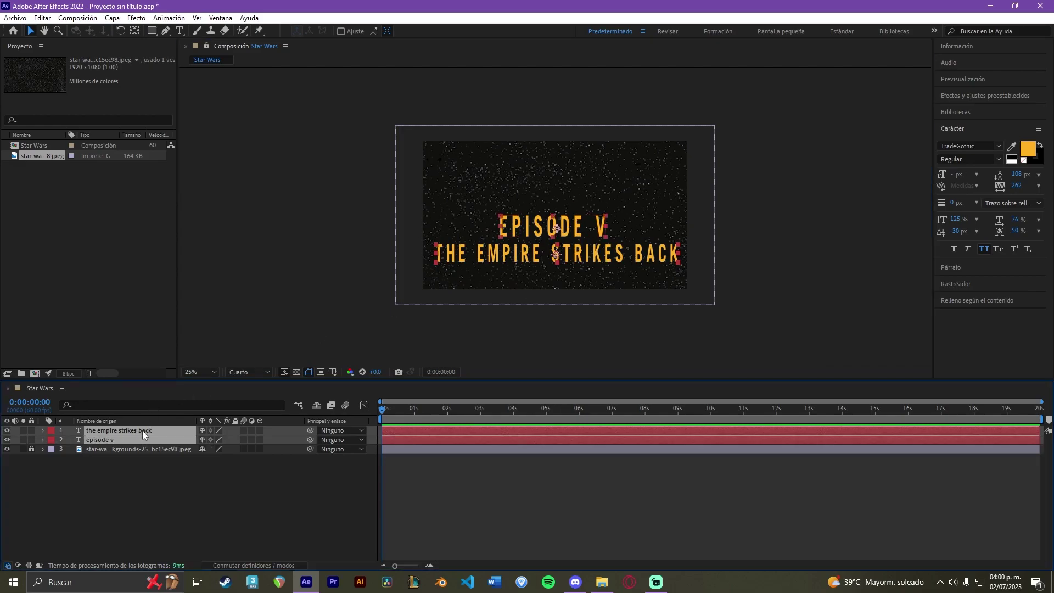
right_click(143, 431)
click(181, 357)
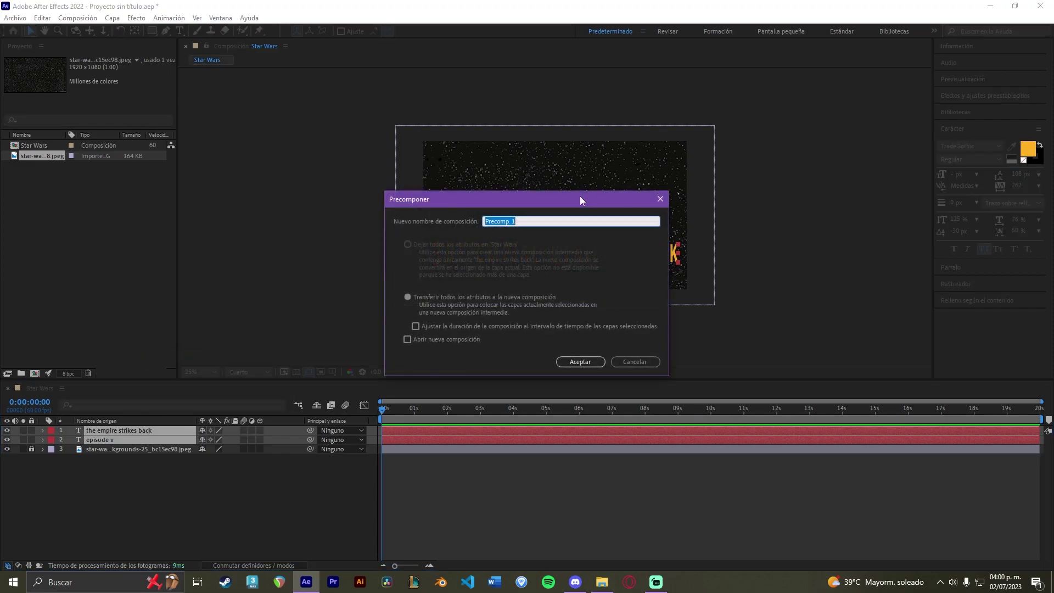
text(Titulo y Numero)
click(583, 360)
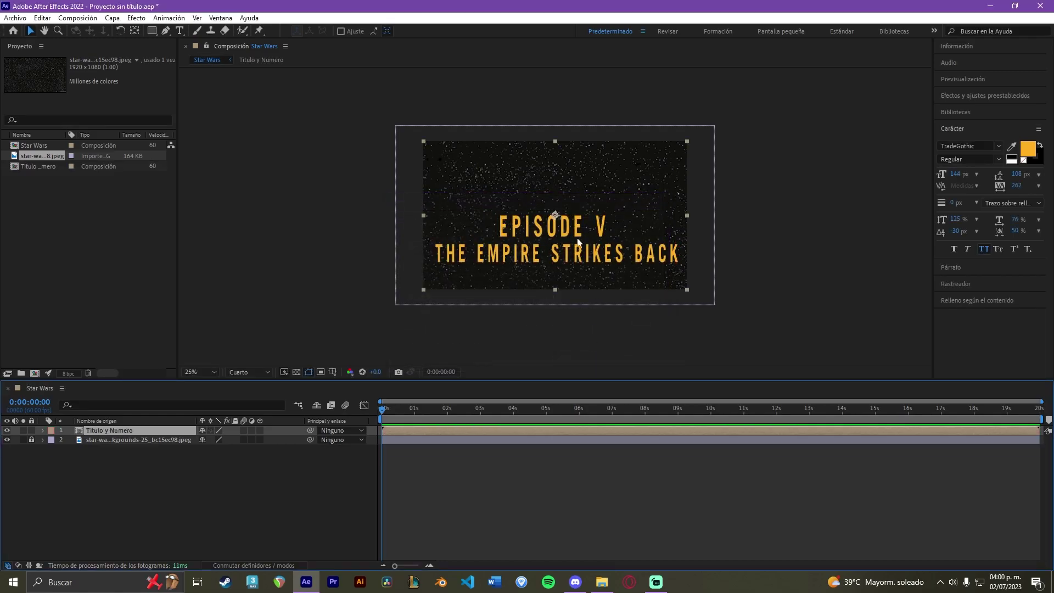
drag(575, 254, 583, 250)
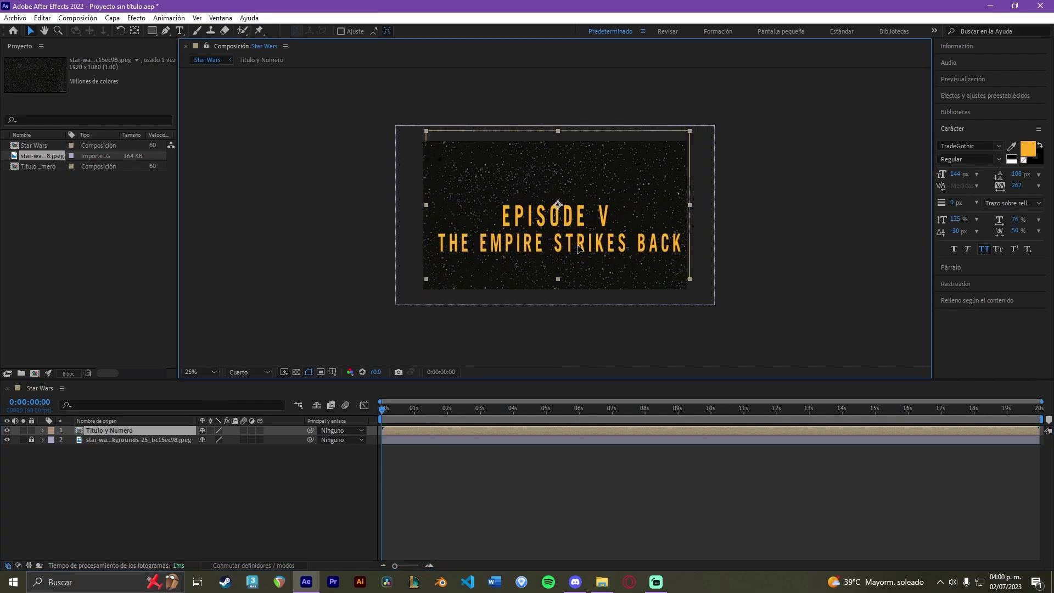
scroll(583, 251, up, 2)
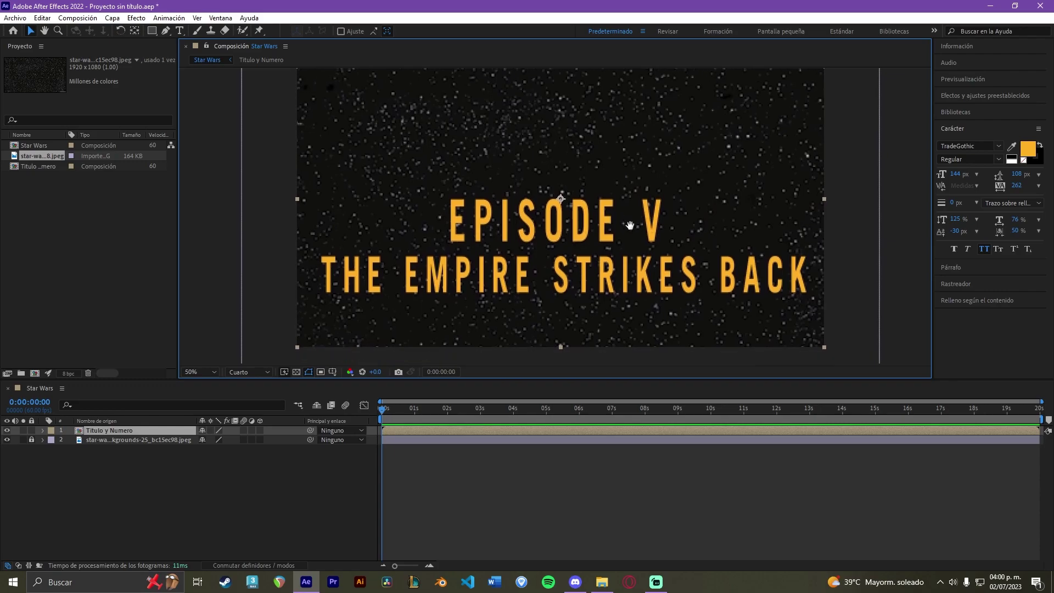
drag(618, 263, 616, 262)
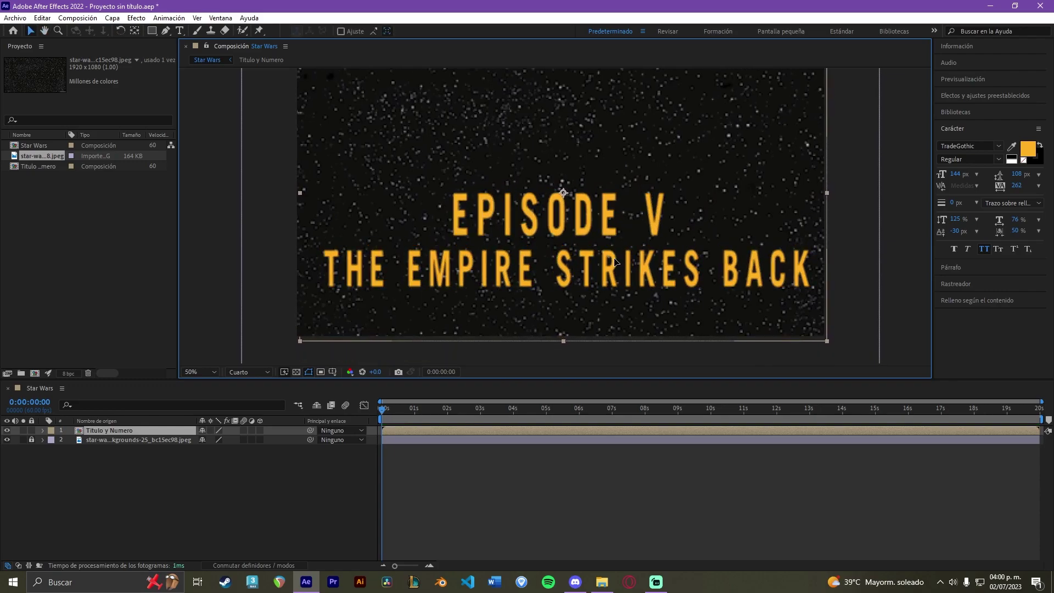
- Toggle the timeline between Modes and Switches columns and enable 3D on Titulo y Numero
click(258, 430)
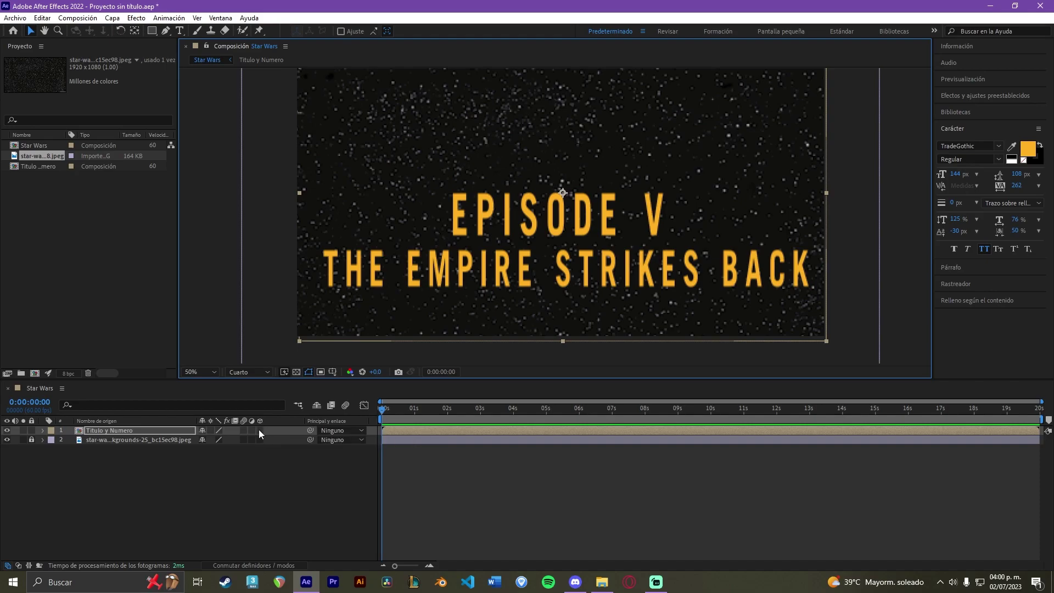
click(233, 567)
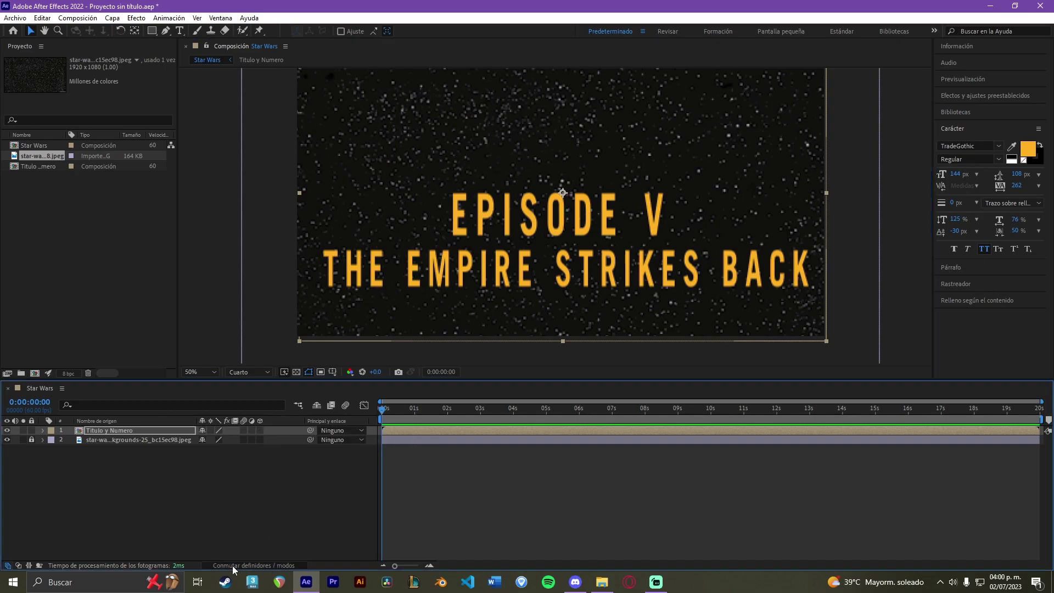
click(234, 567)
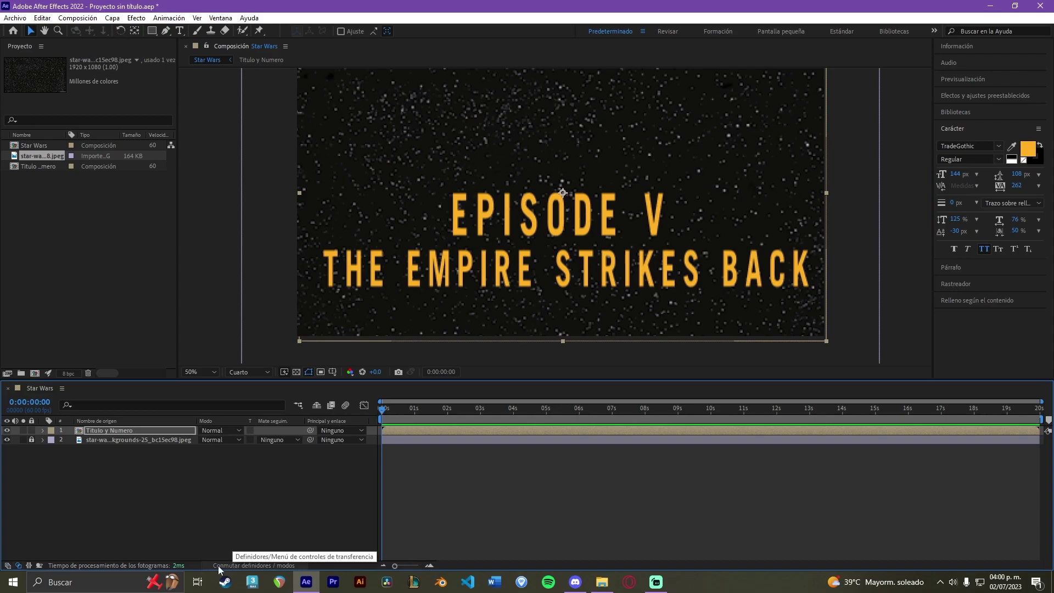
click(291, 566)
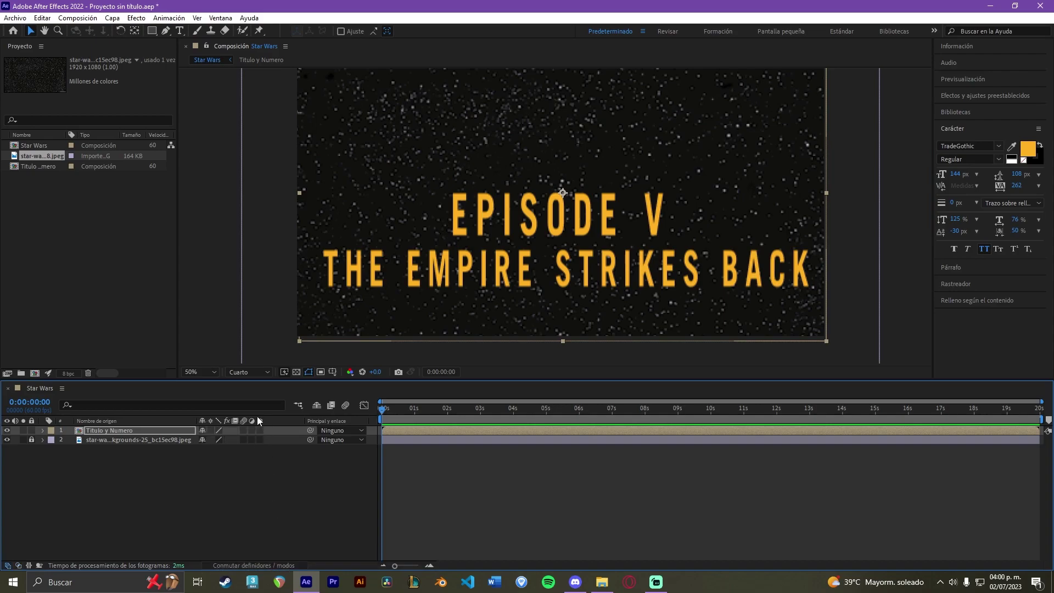
click(274, 566)
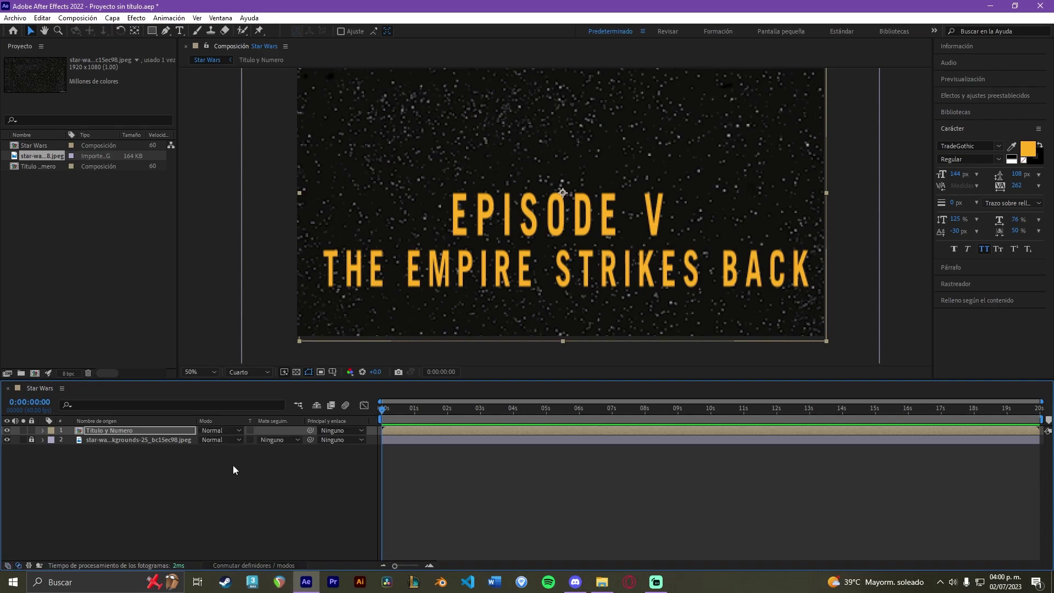
click(288, 563)
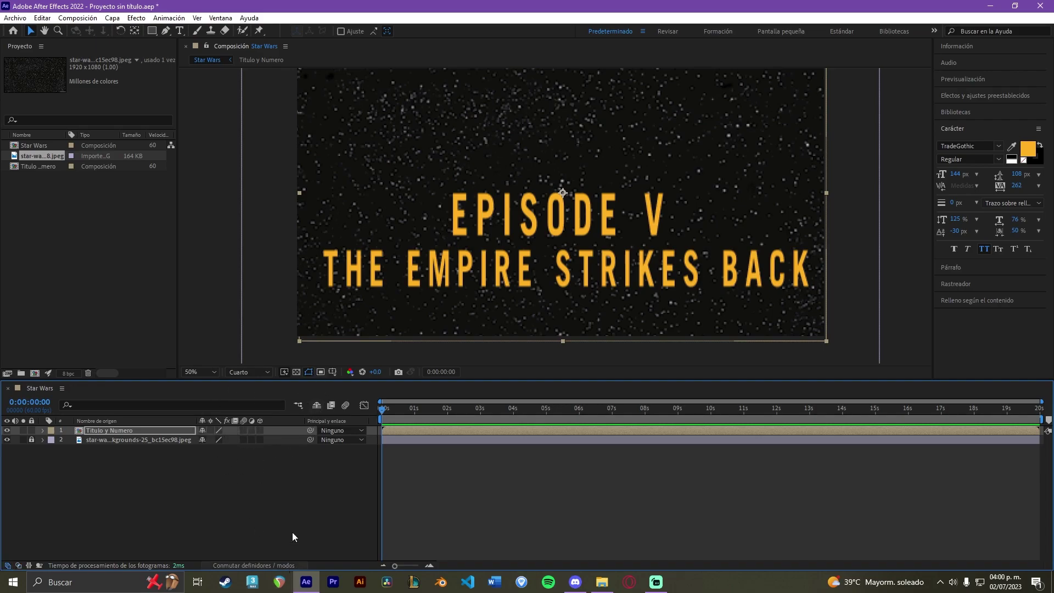
click(261, 430)
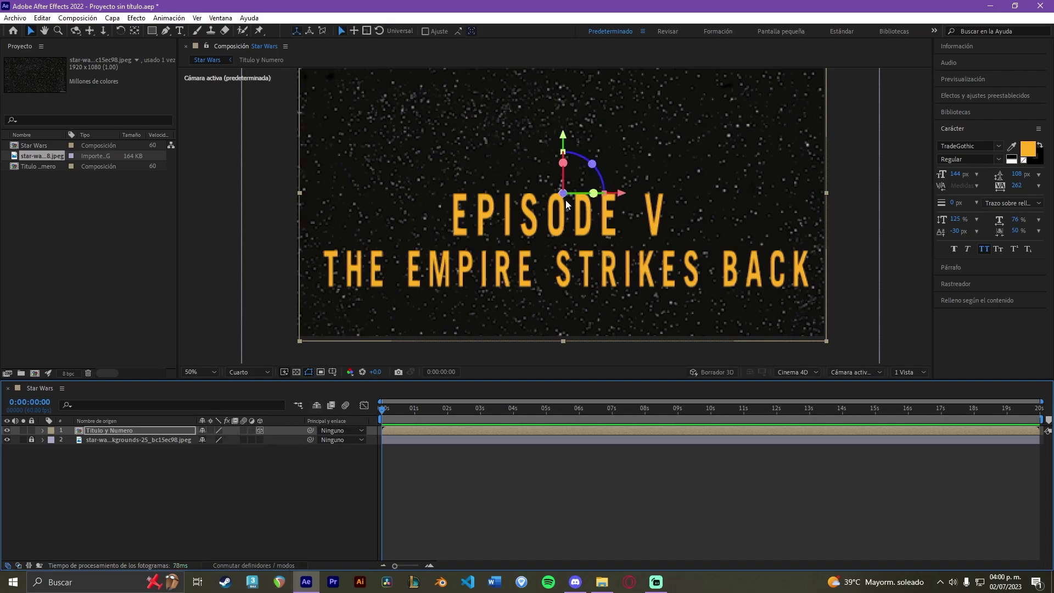
scroll(566, 205, down, 2)
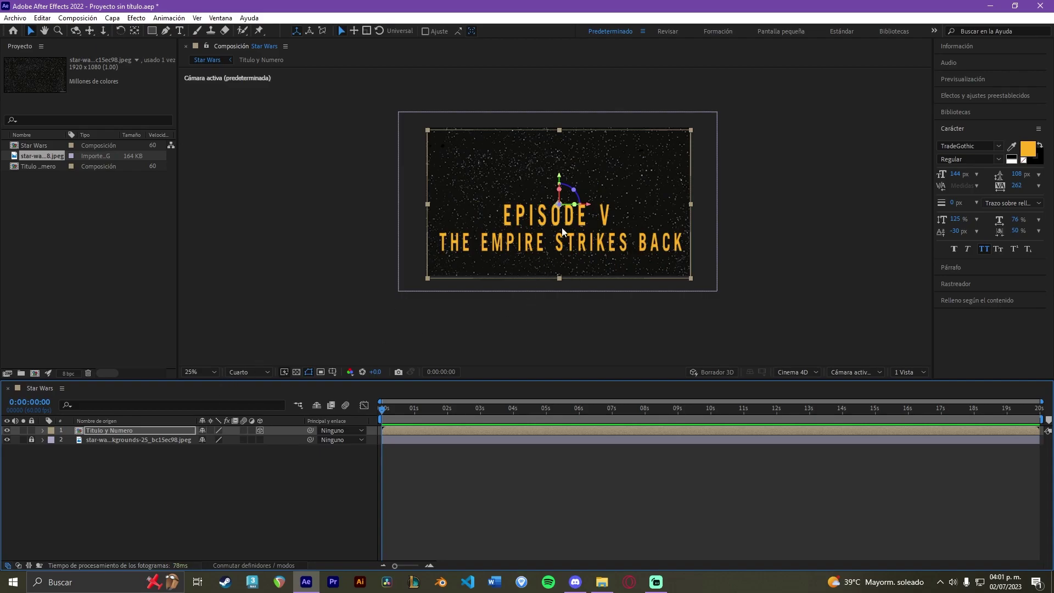
scroll(562, 228, up, 2)
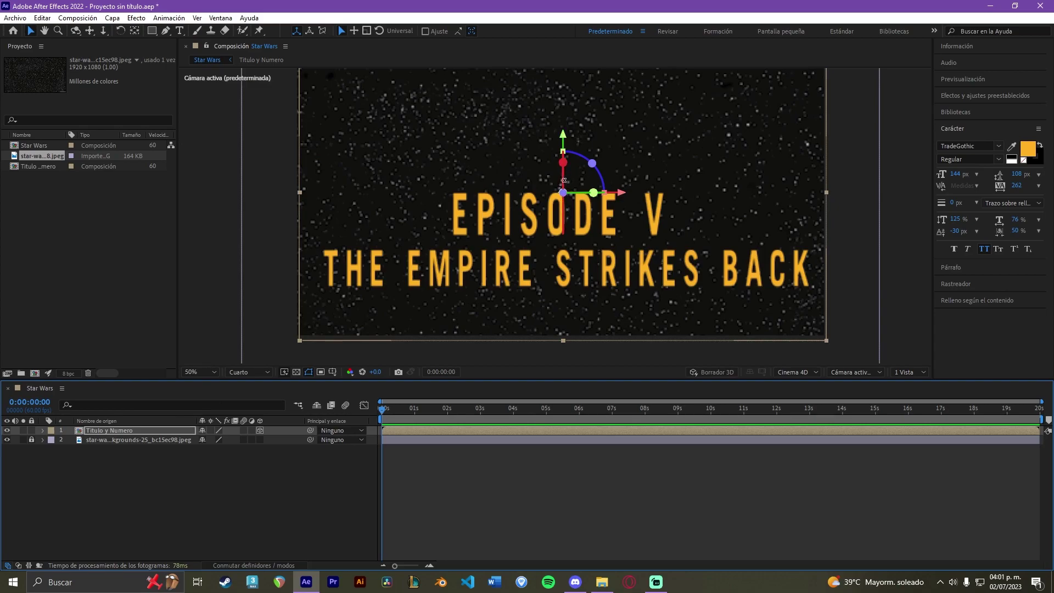
- Tilt the title back about X to roughly -45° and drag it down along Y
drag(564, 180, 573, 154)
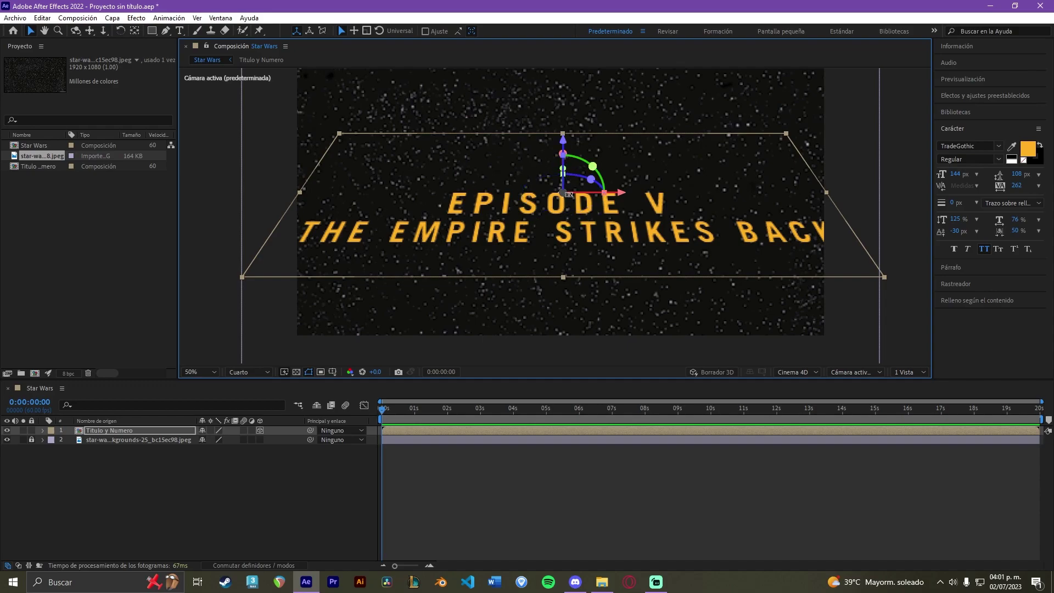
key(comma)
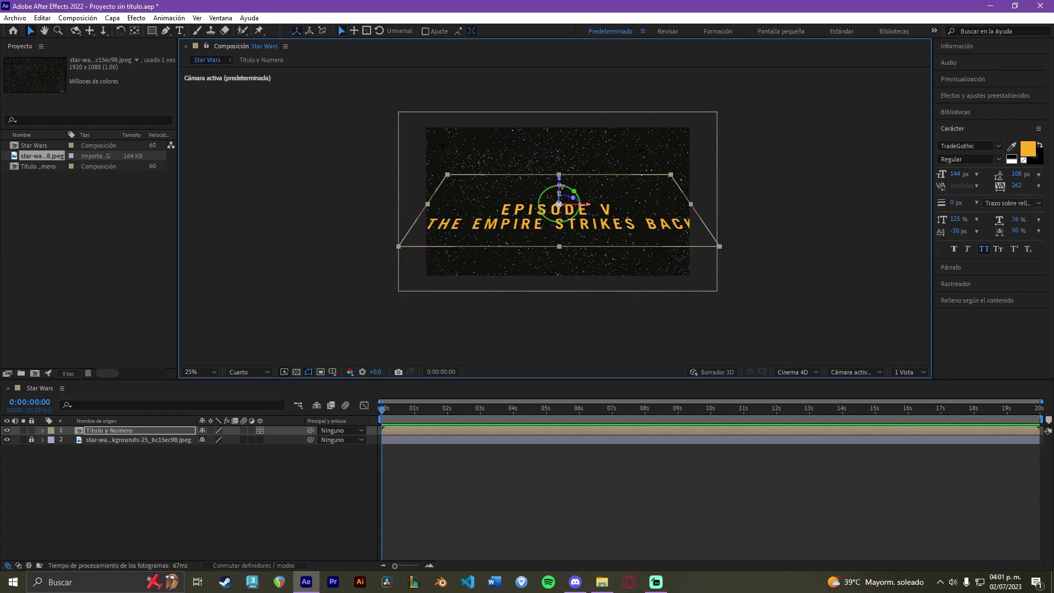
key(period)
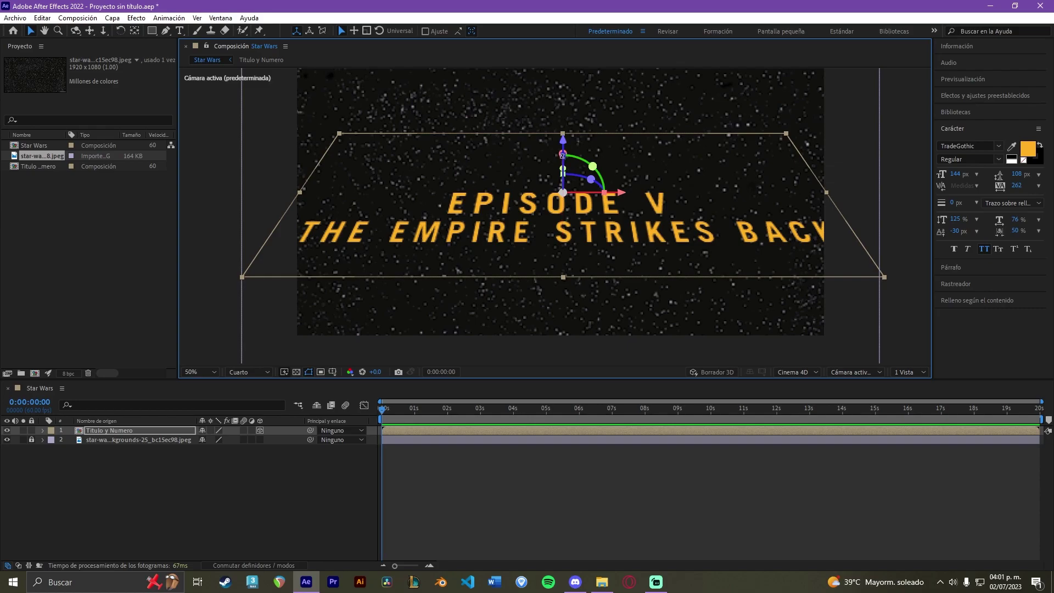
drag(562, 155, 564, 192)
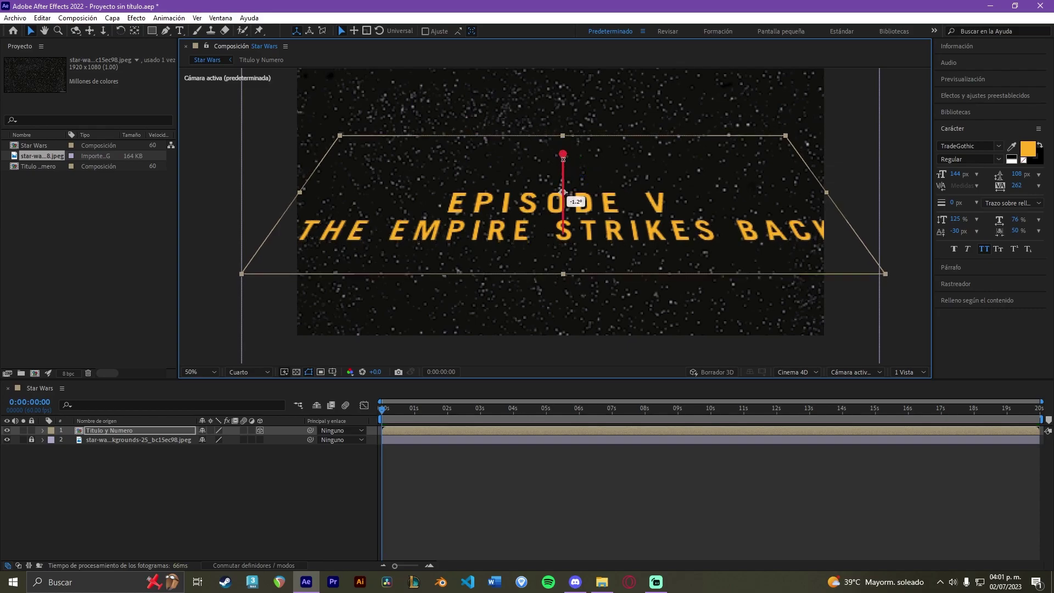
key(comma)
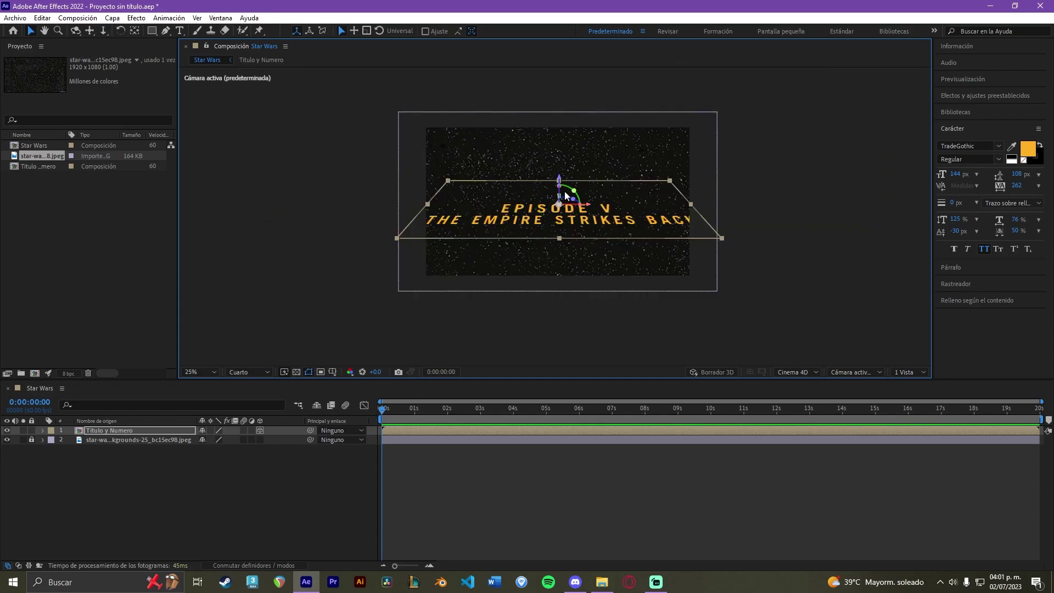
mouse_move(560, 196)
mouse_down()
mouse_move(568, 256)
mouse_move(559, 307)
mouse_up()
- Reposition the title along Y and reveal its Position of 968.0, 1017.7, -1161.2
scroll(559, 302, up, 4)
scroll(559, 302, down, 3)
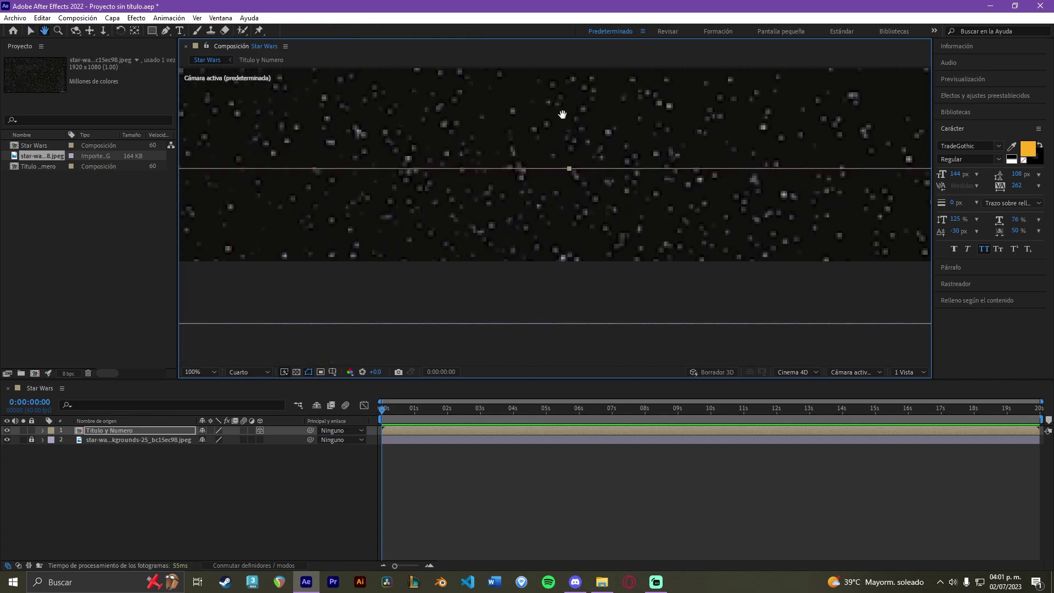
scroll(592, 154, down, 3)
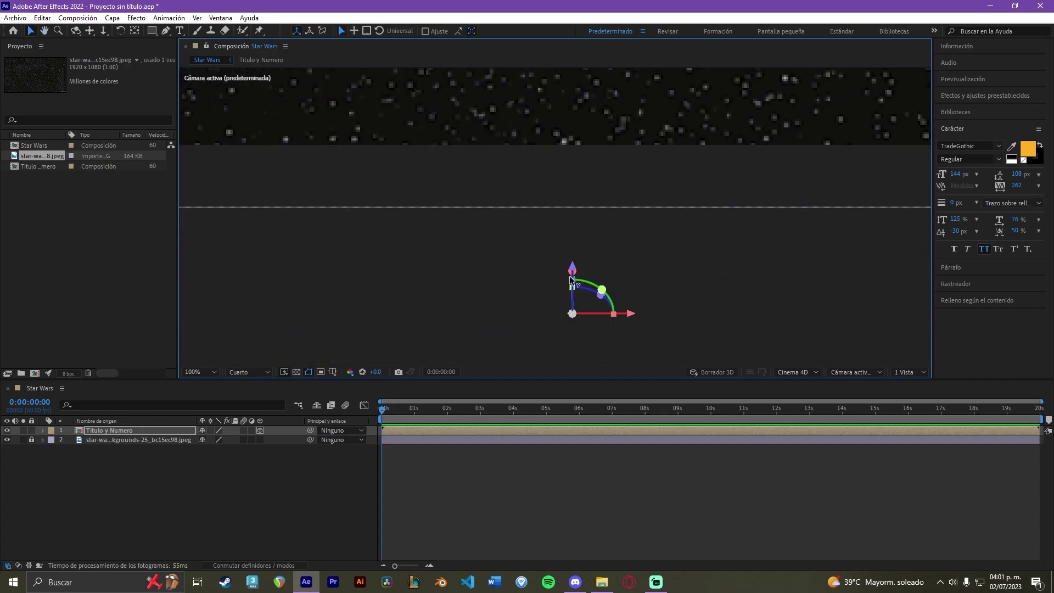
drag(569, 281, 579, 105)
scroll(592, 106, down, 2)
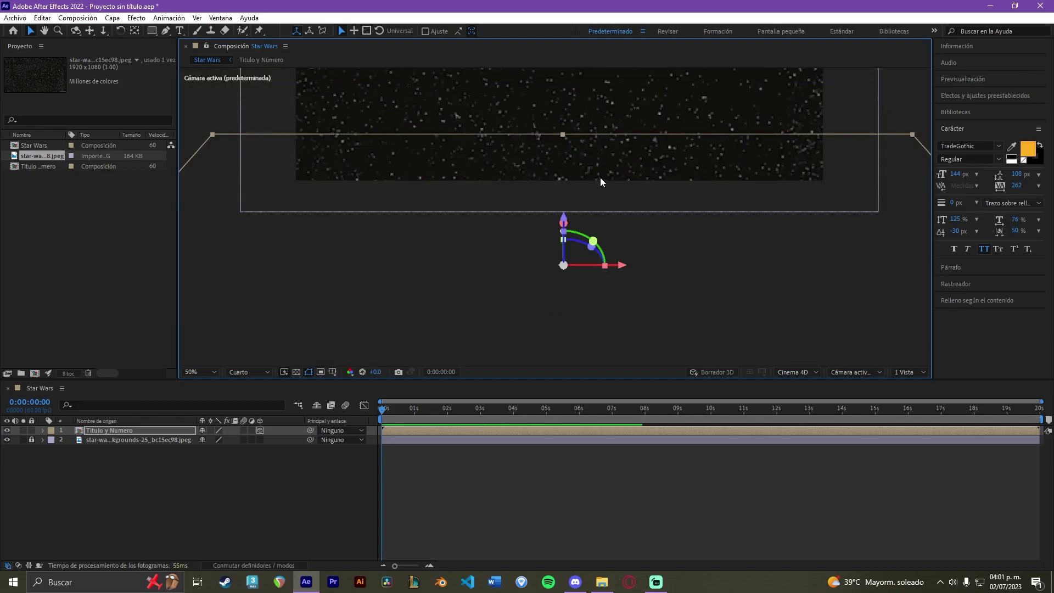
scroll(600, 181, down, 4)
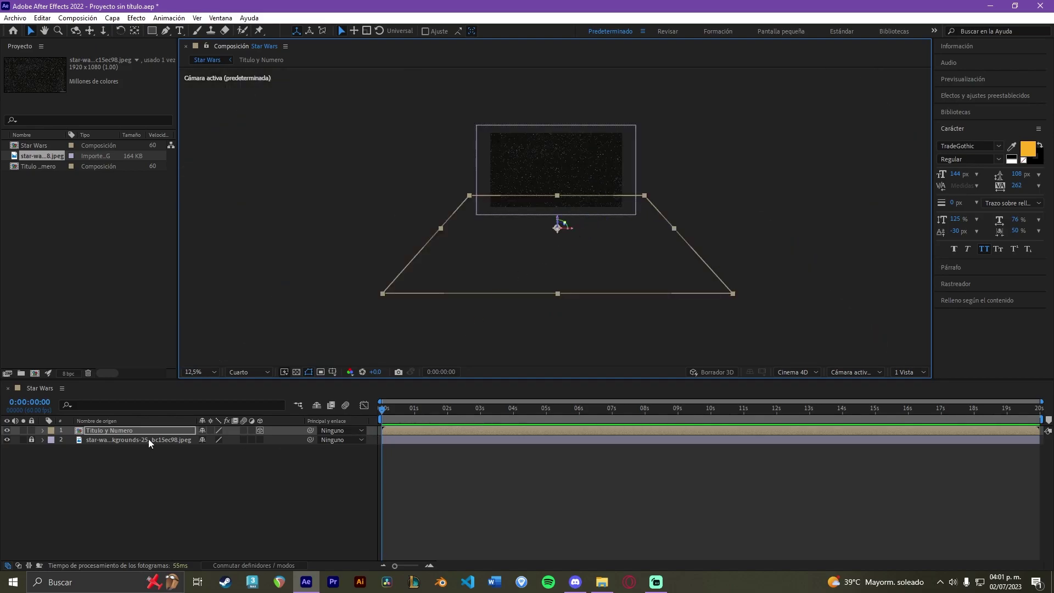
click(136, 432)
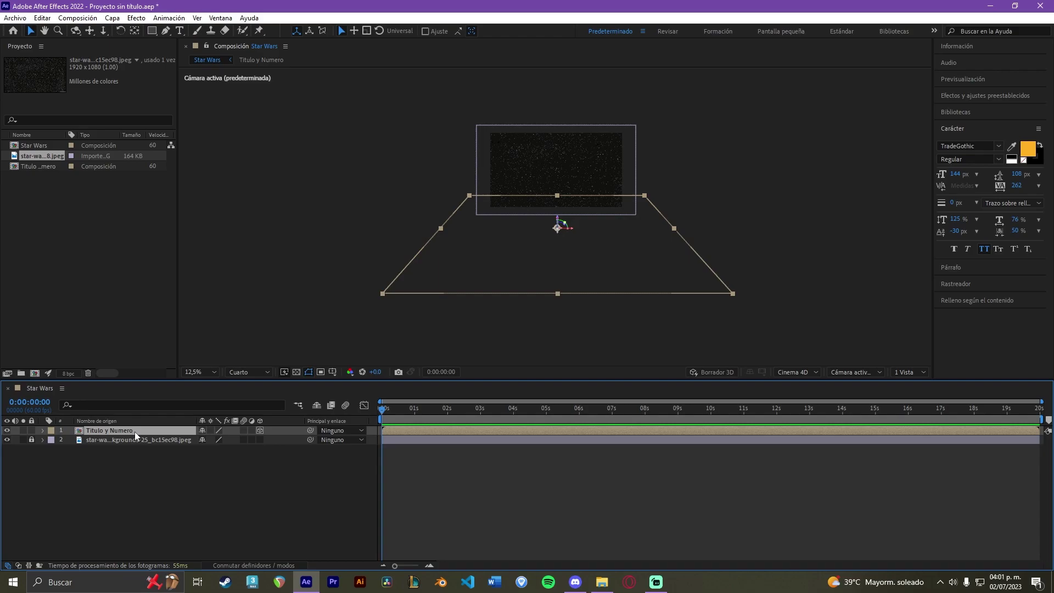
key(p)
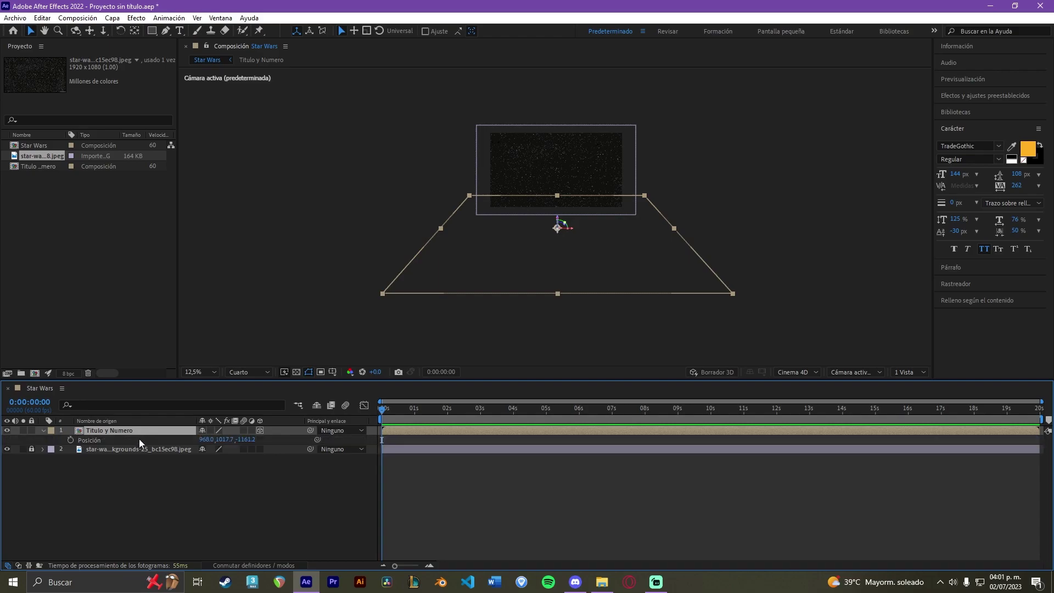
- Set a Position keyframe on the title at 0 s and go to the 15:00 frame
click(70, 439)
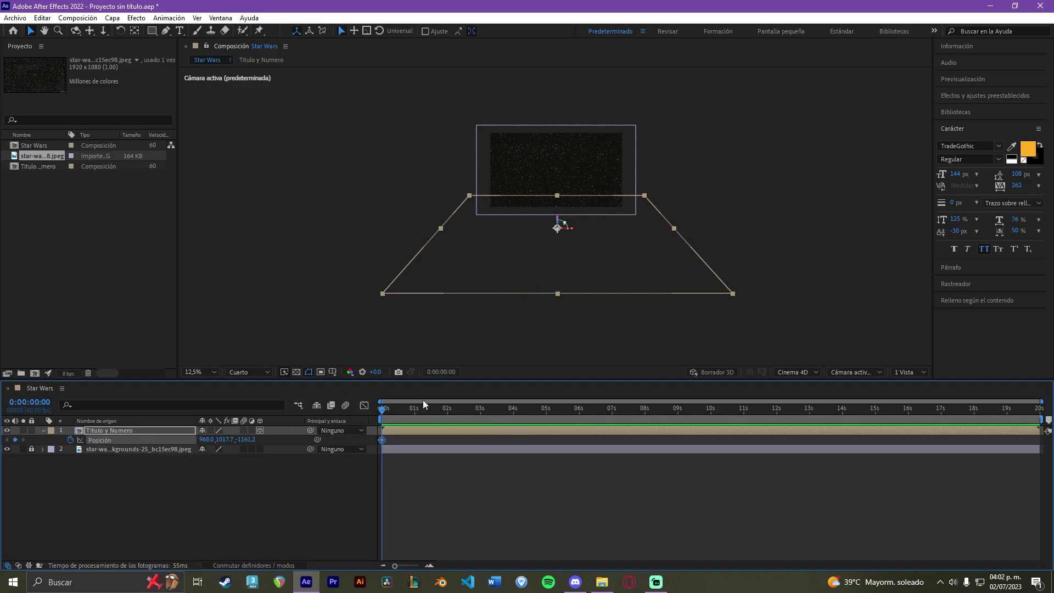
click(876, 411)
drag(877, 412, 876, 412)
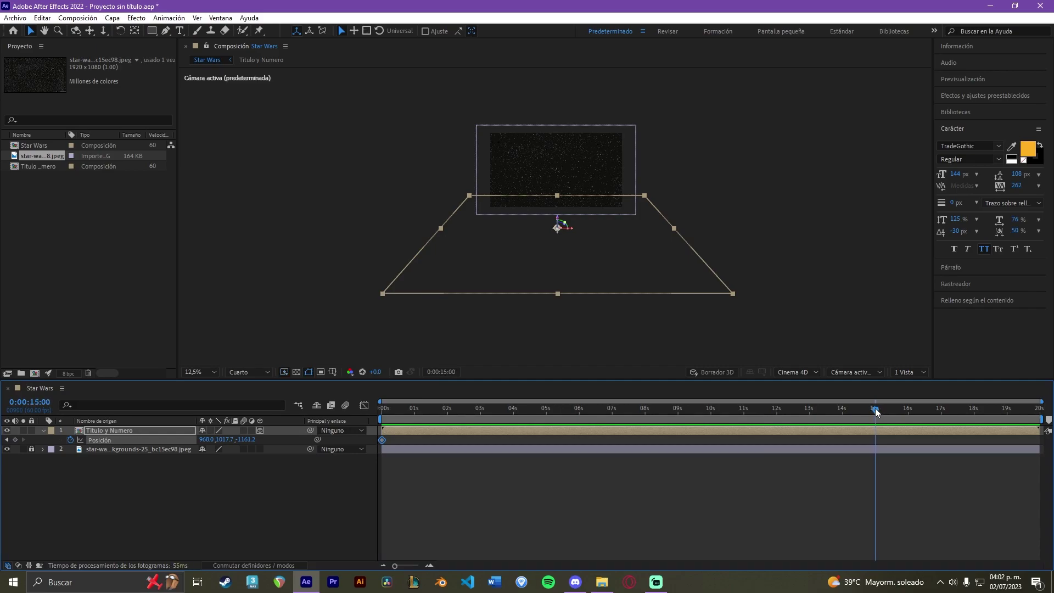
click(415, 566)
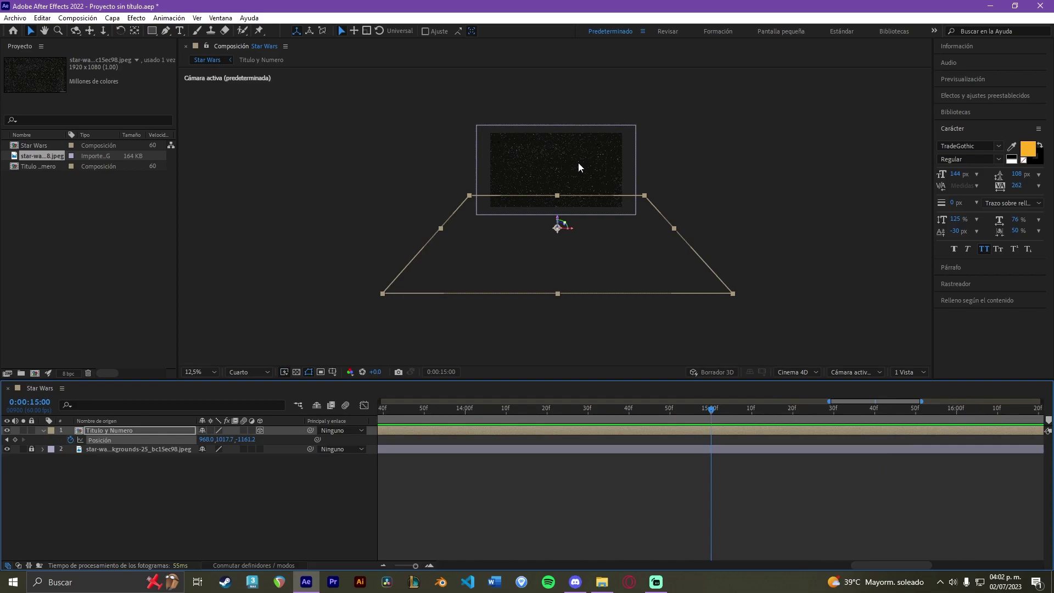
scroll(585, 186, up, 1)
scroll(515, 214, up, 1)
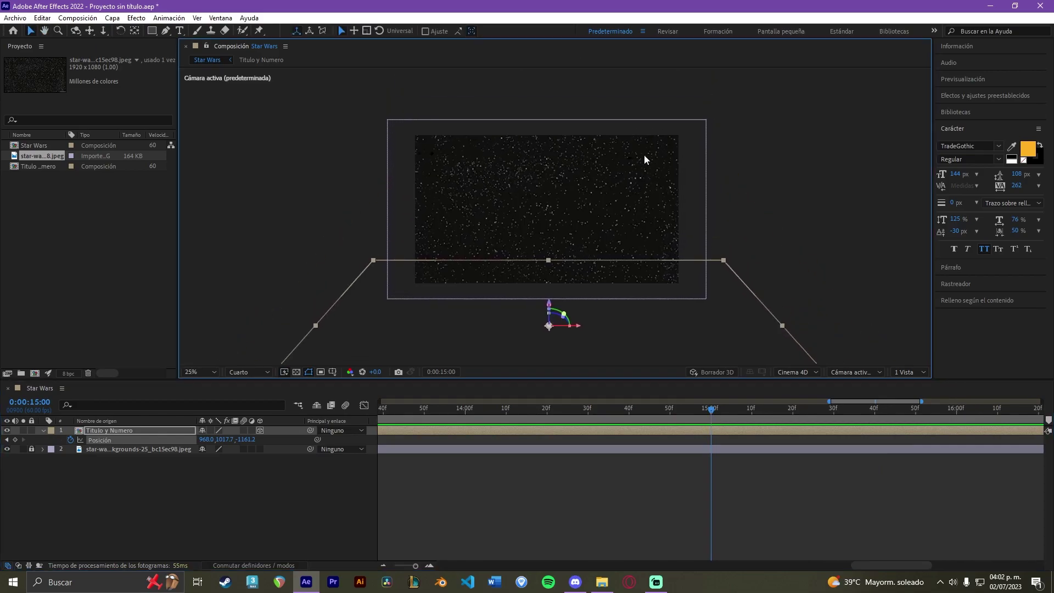
scroll(545, 311, up, 2)
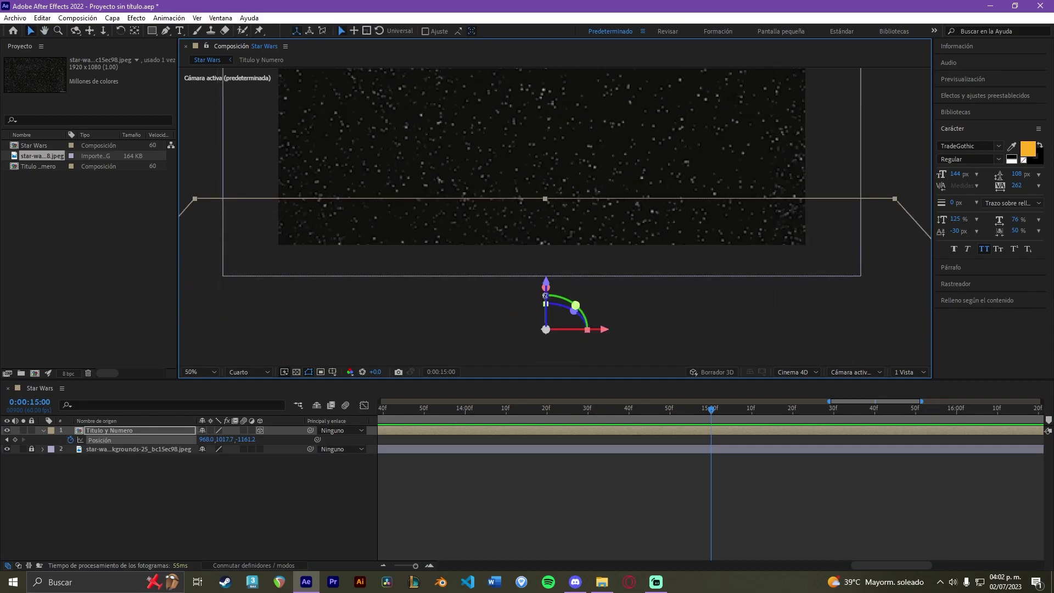
- Push the title up and back into the distance for the 15-second keyframe
mouse_move(542, 298)
mouse_down()
mouse_move(555, 19)
mouse_move(588, 158)
mouse_up()
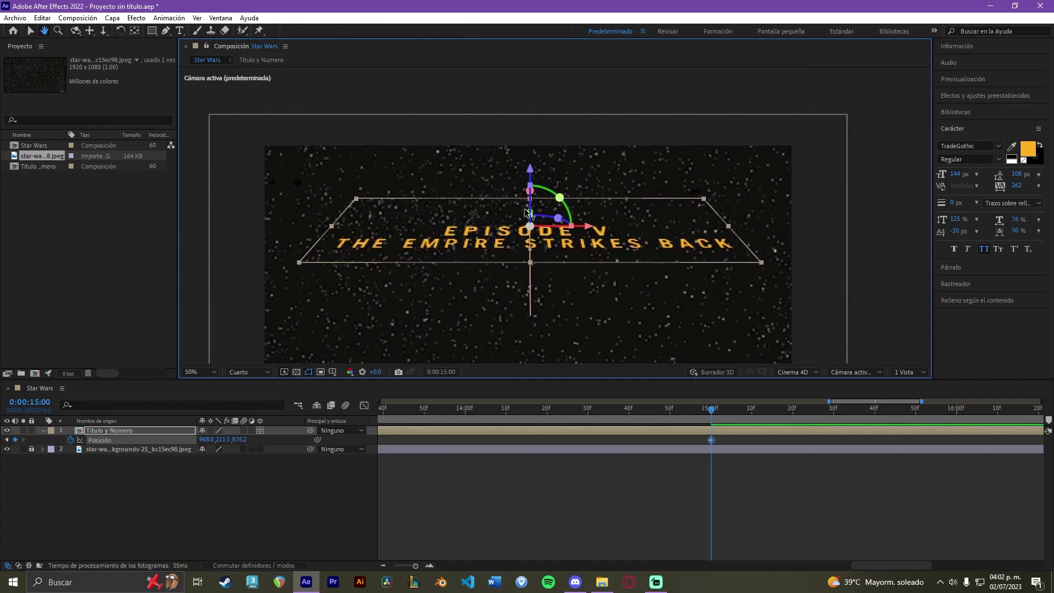
drag(532, 211, 542, 161)
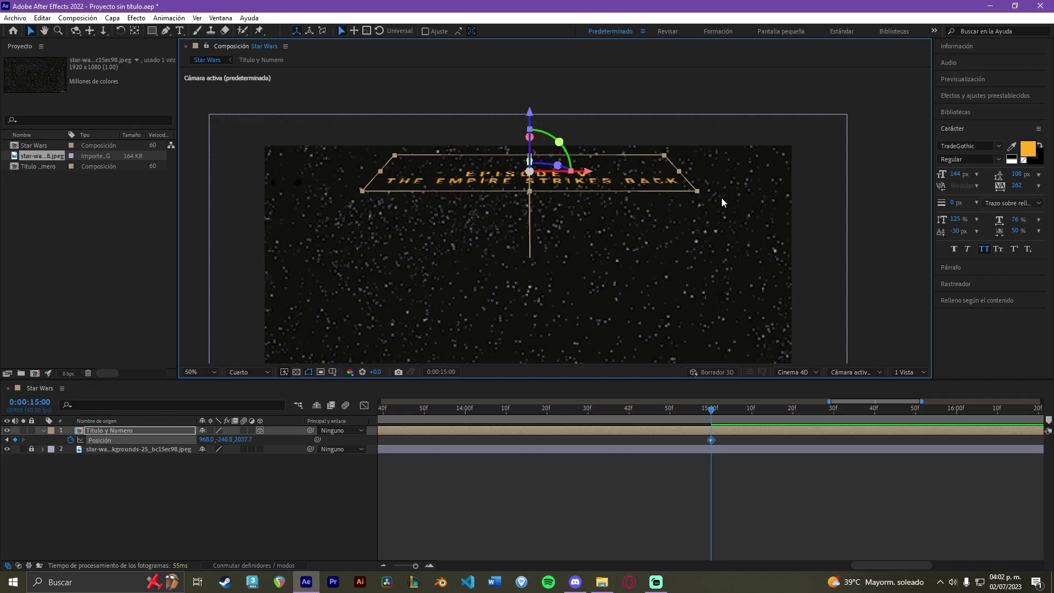
scroll(721, 197, down, 2)
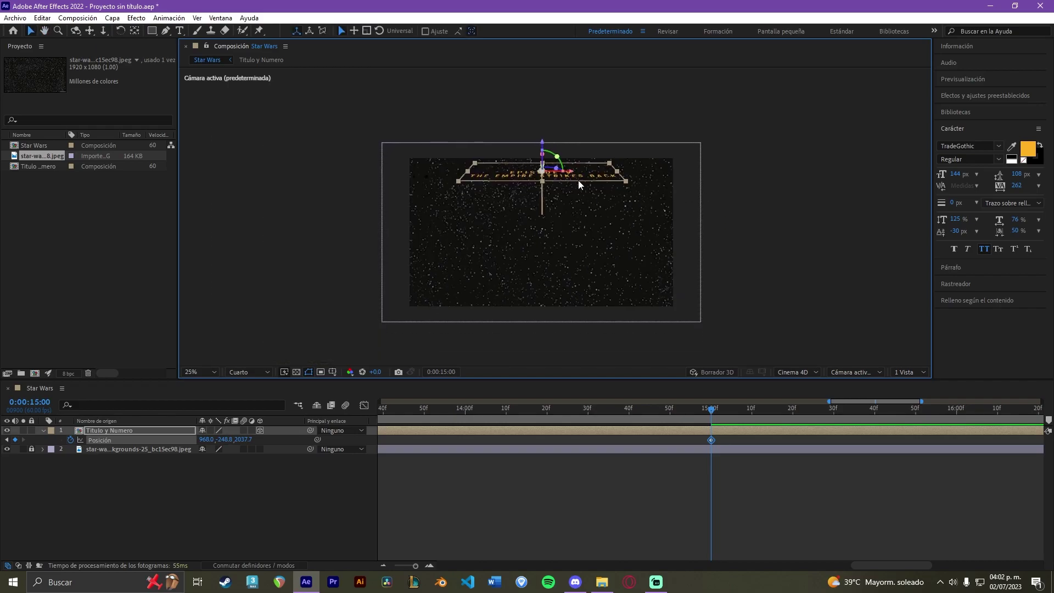
click(403, 565)
drag(401, 565, 398, 566)
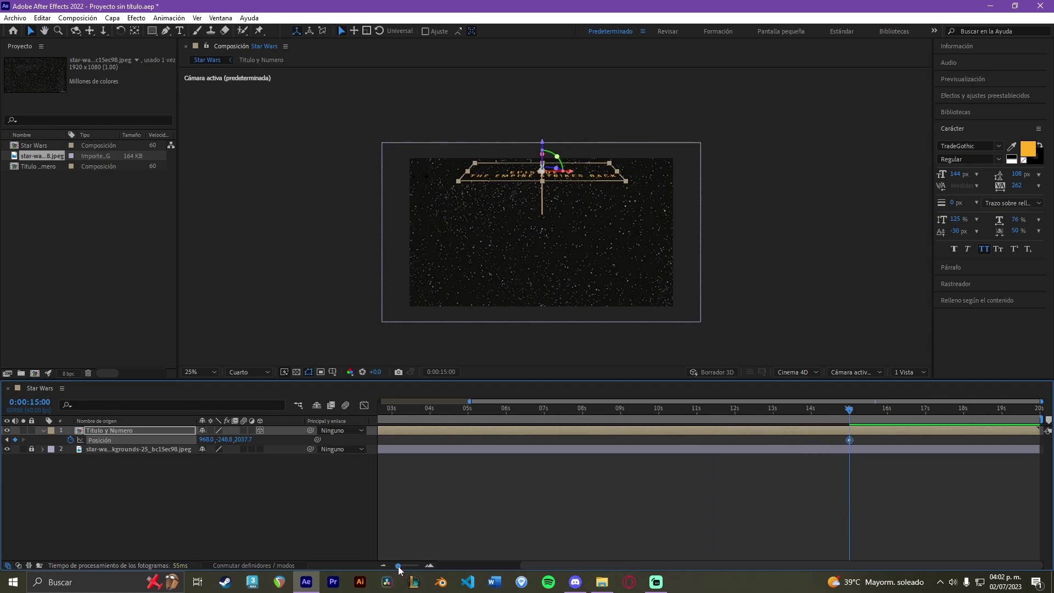
drag(439, 409, 322, 410)
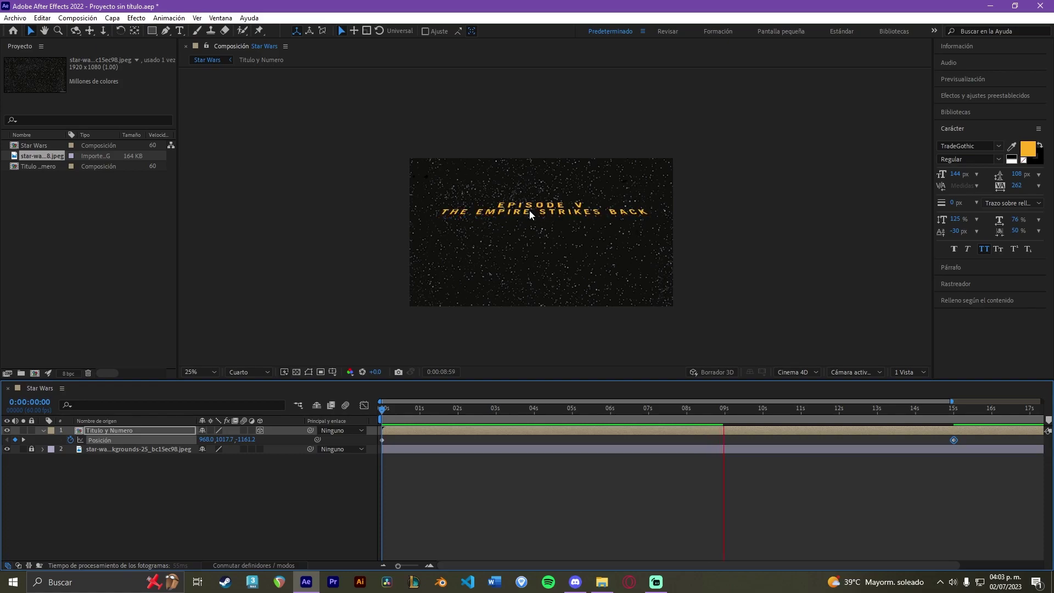
- Stop playback, return the playhead to 0:00 and deselect the title layer
key(space)
click(891, 409)
drag(901, 410, 365, 419)
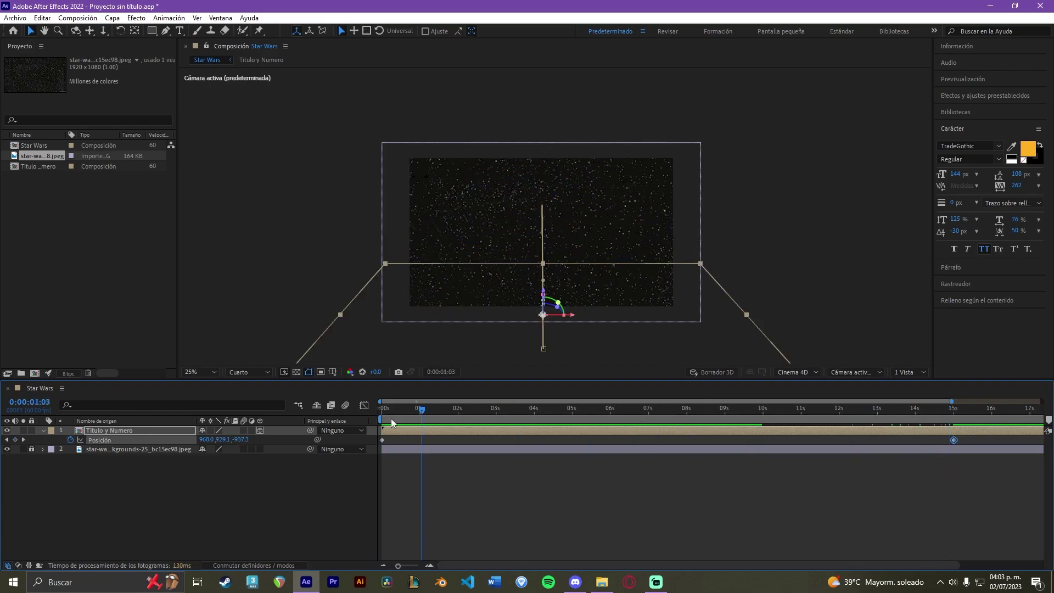
click(329, 269)
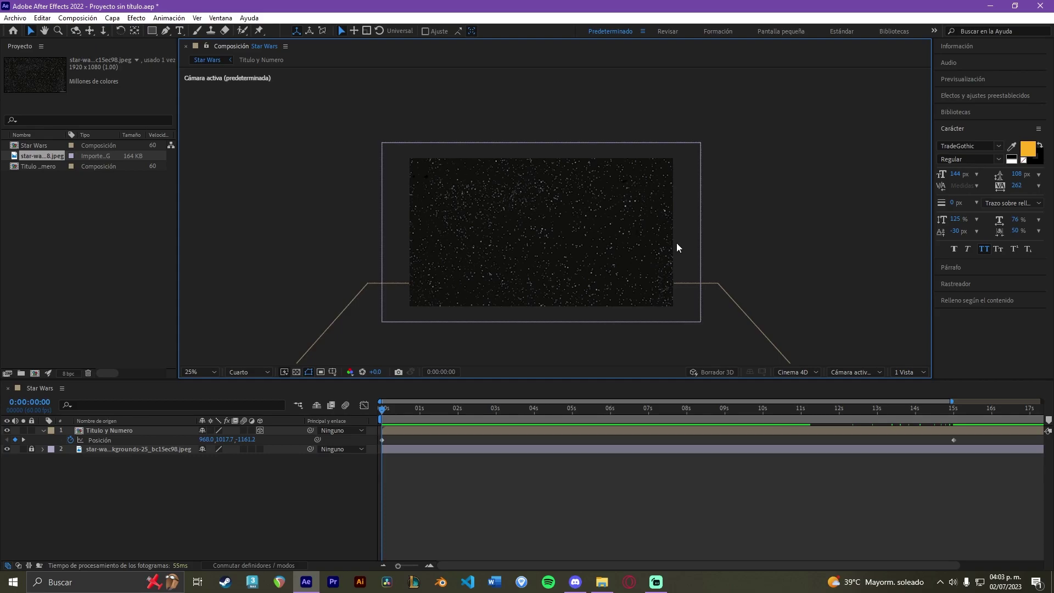
- Draw a paragraph text box above the starfield and type 'Son tiempos oscuros para el canal de DxD'
click(179, 31)
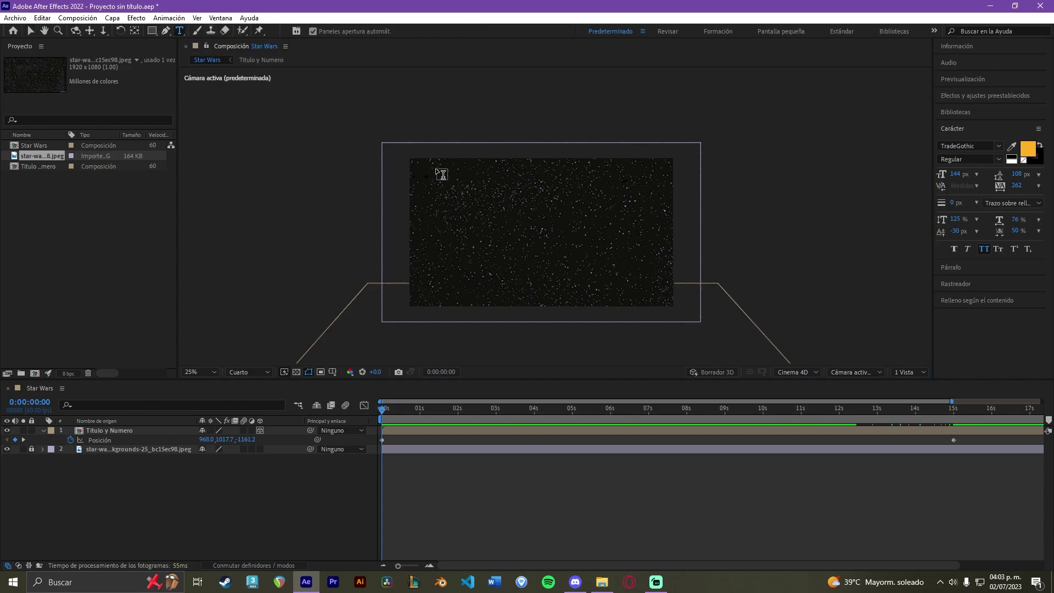
drag(430, 90, 661, 346)
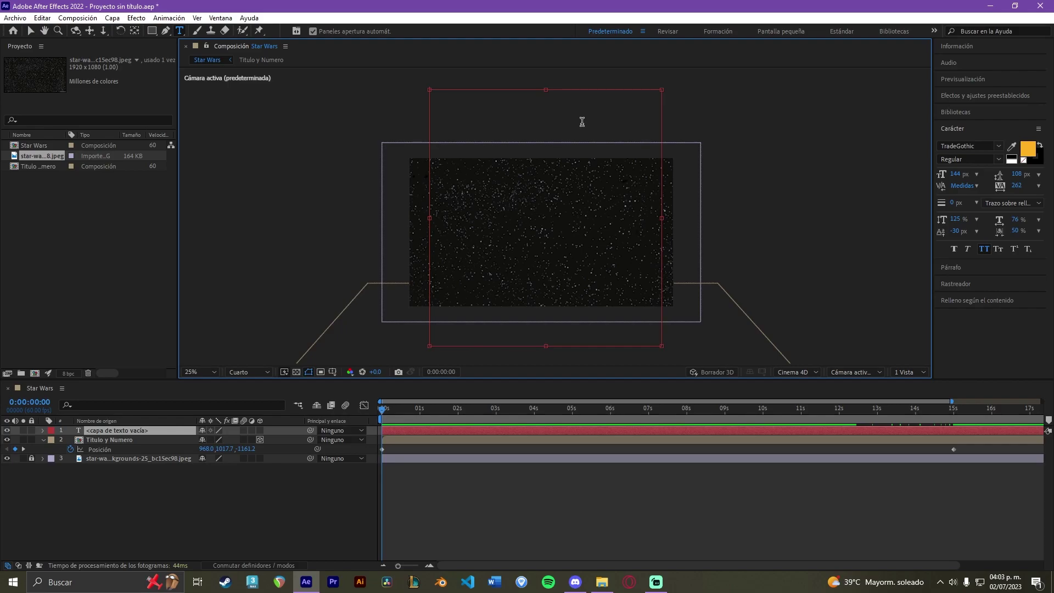
key(KP_Enter)
text(Son tiem)
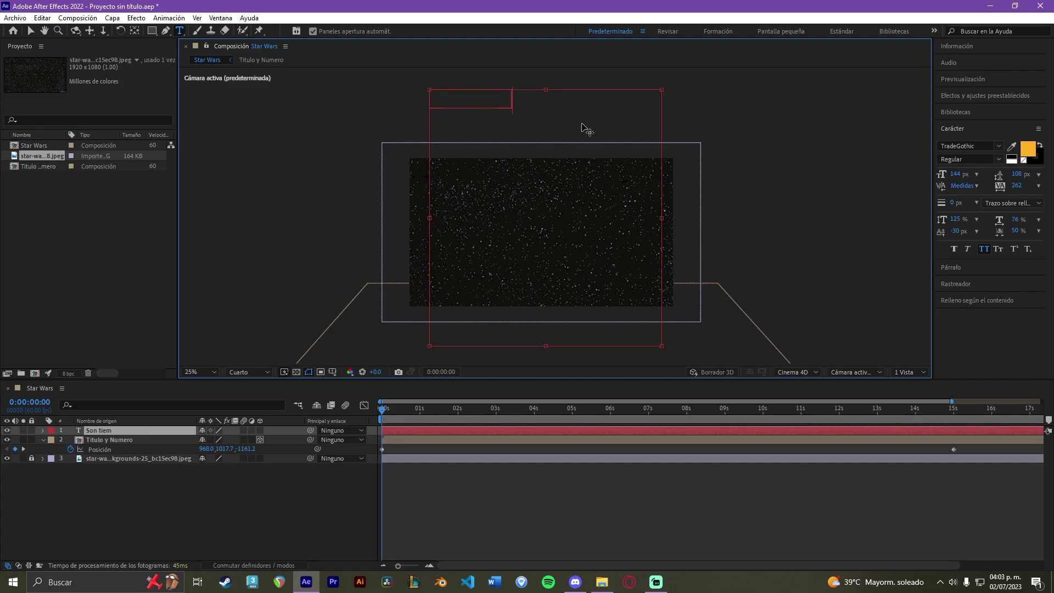
text(pos oscuros para)
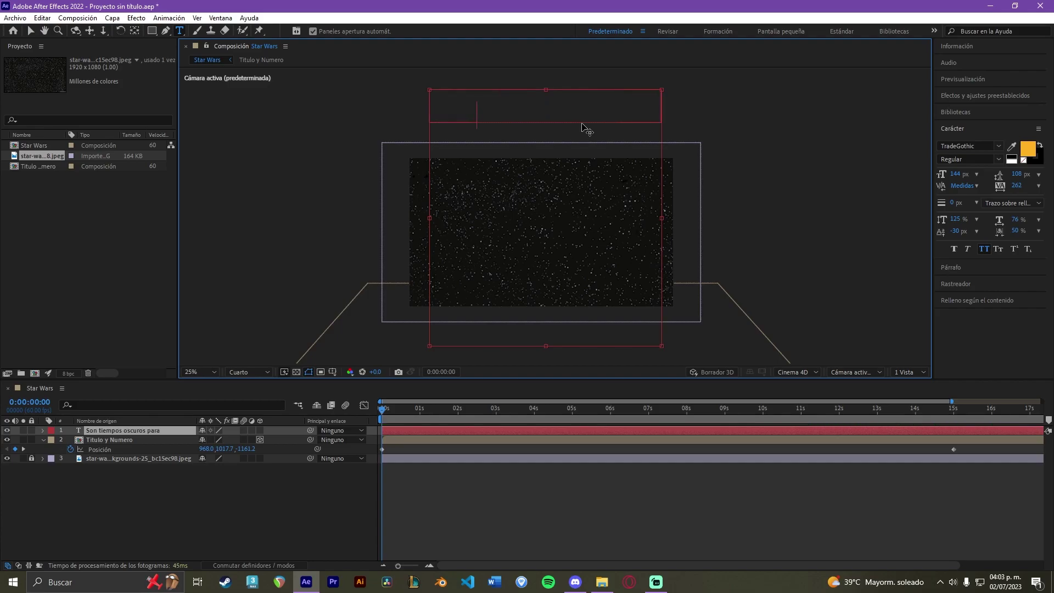
text(e DxD)
click(30, 32)
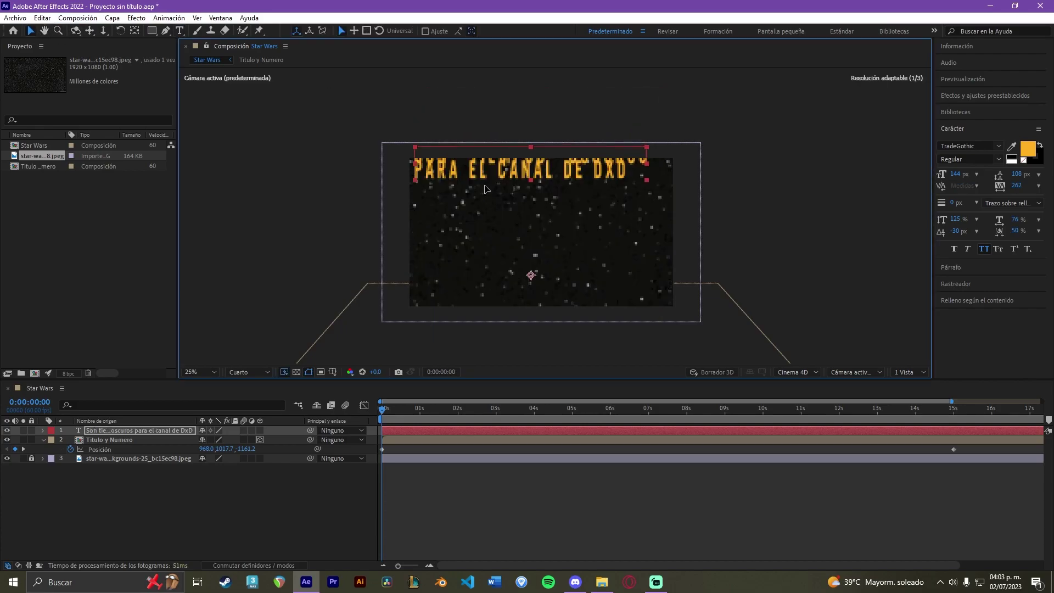
- Widen the subtitle's text box and set it to 89 px with 234 tracking
double_click(563, 231)
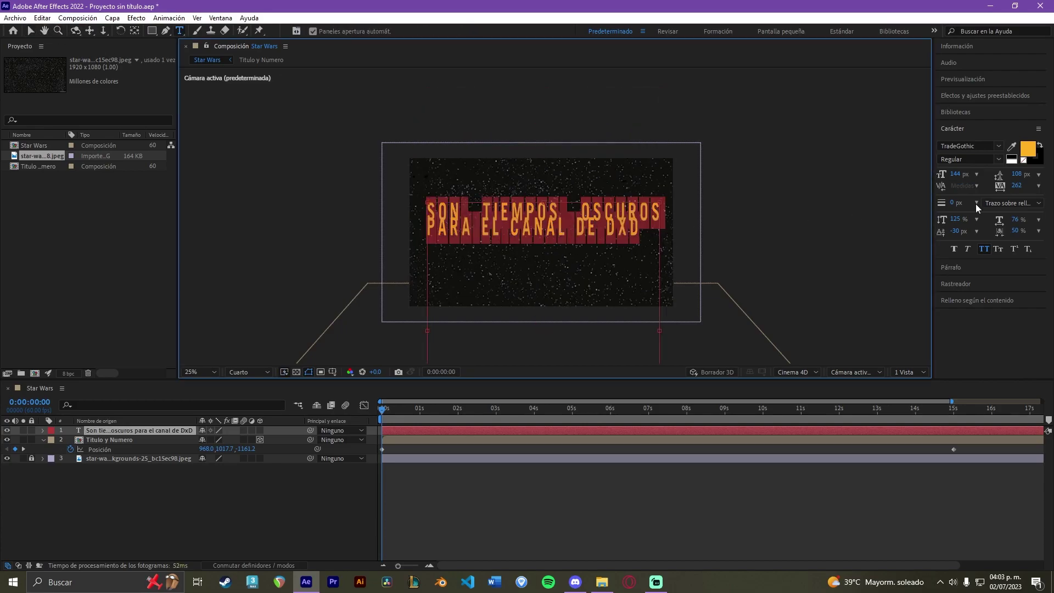
click(958, 221)
drag(430, 331, 400, 331)
drag(658, 332, 685, 331)
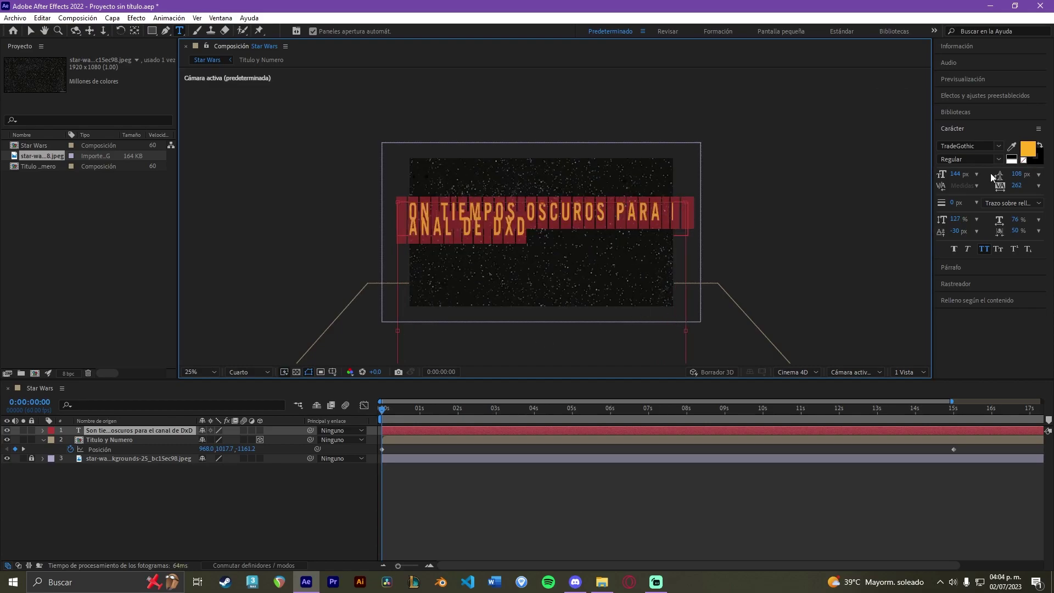
drag(960, 175, 927, 175)
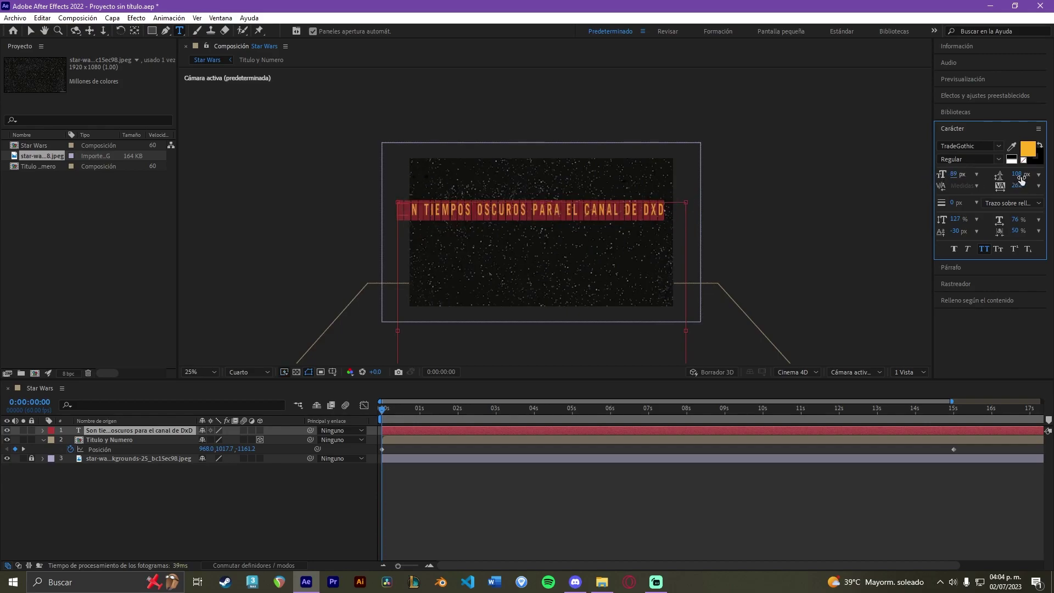
drag(1017, 186, 1000, 189)
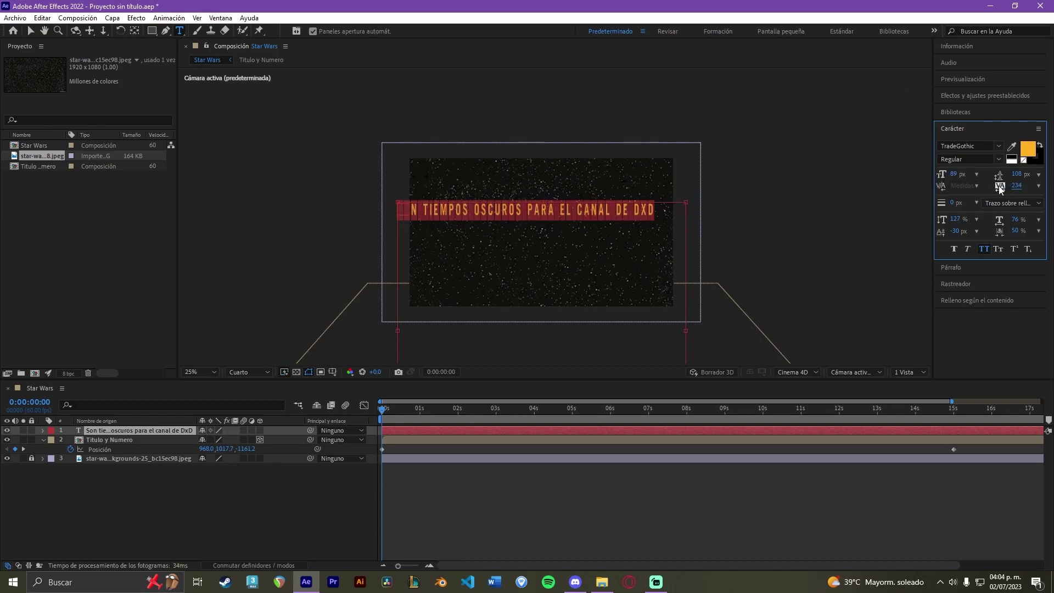
- Move the subtitle near the bottom of the frame and reduce it to 78 px
click(31, 31)
mouse_move(424, 195)
mouse_down()
mouse_move(571, 253)
mouse_move(568, 280)
mouse_up()
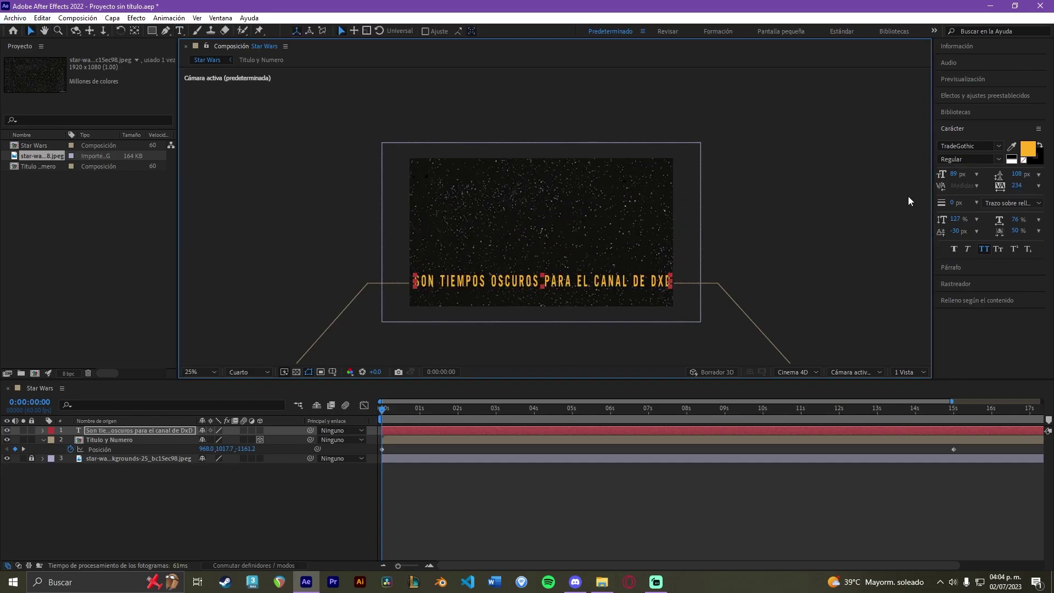
drag(962, 177, 949, 178)
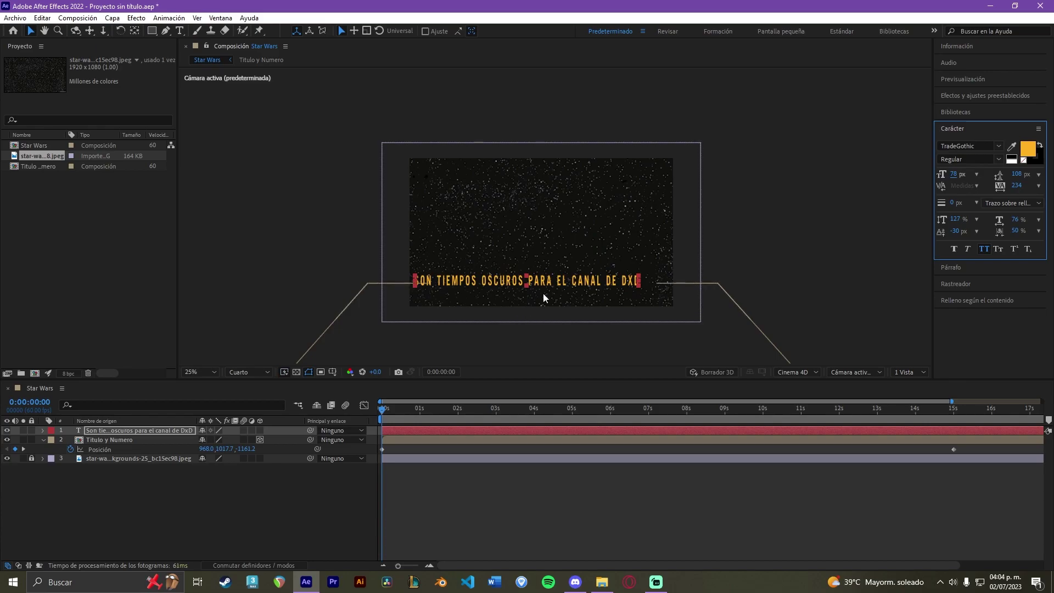
drag(559, 284, 572, 271)
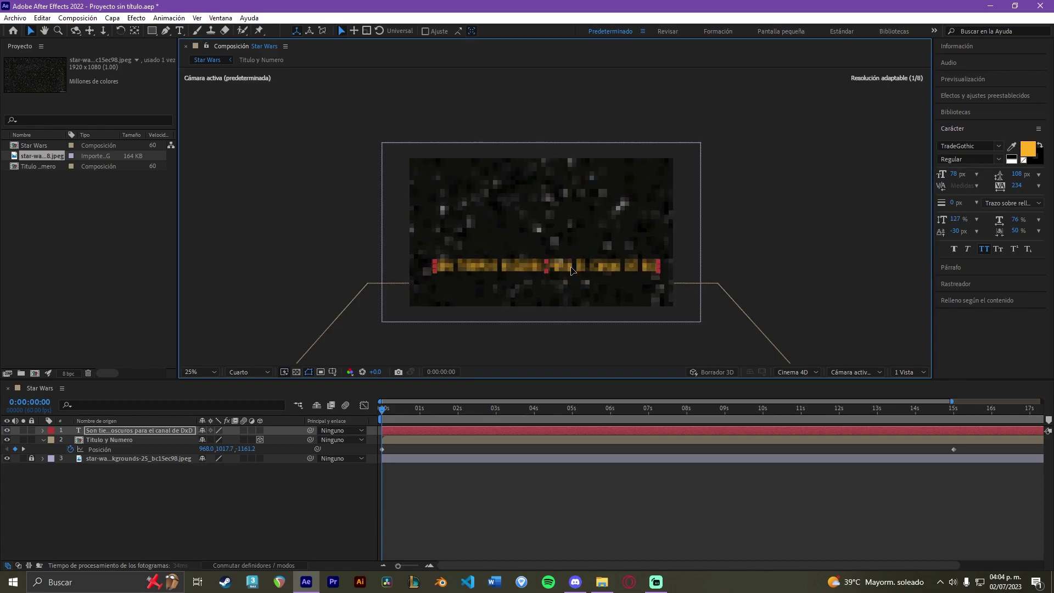
- Turn on the subtitle layer's 3D switch and select it in the viewer
key(period)
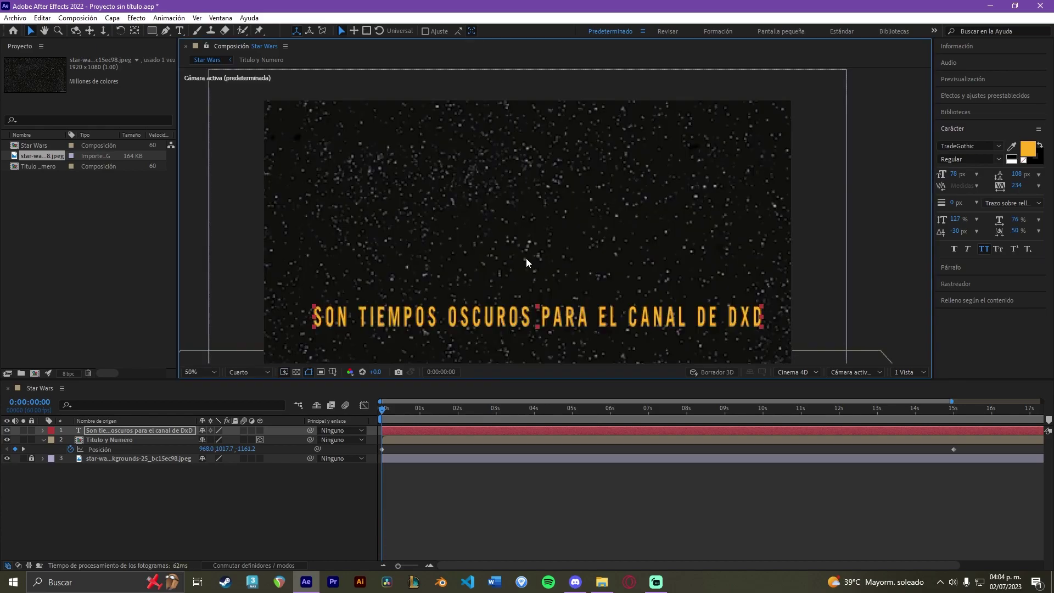
click(257, 431)
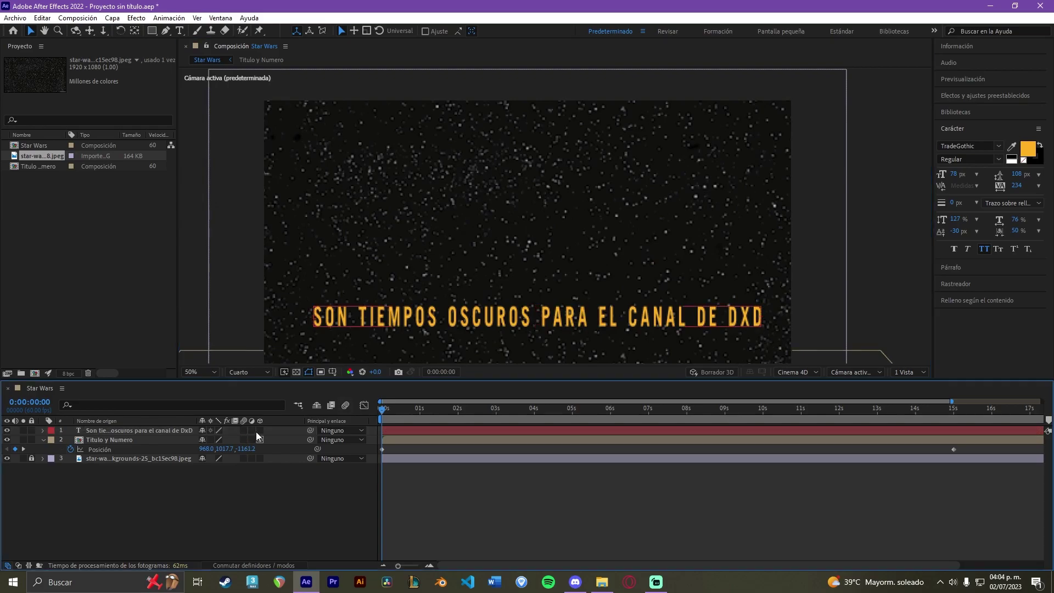
click(535, 314)
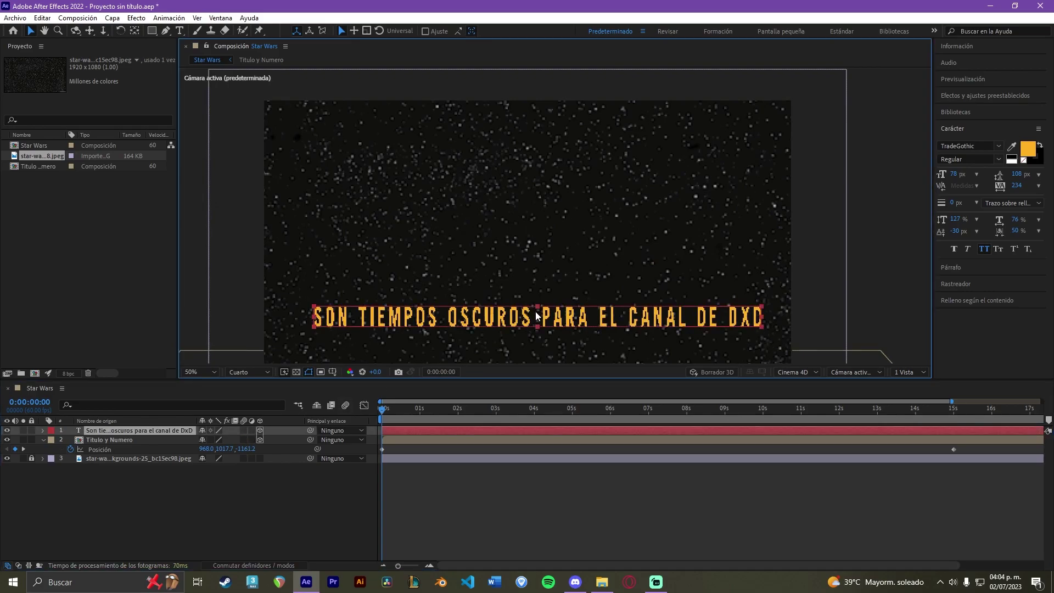
click(155, 434)
key(comma)
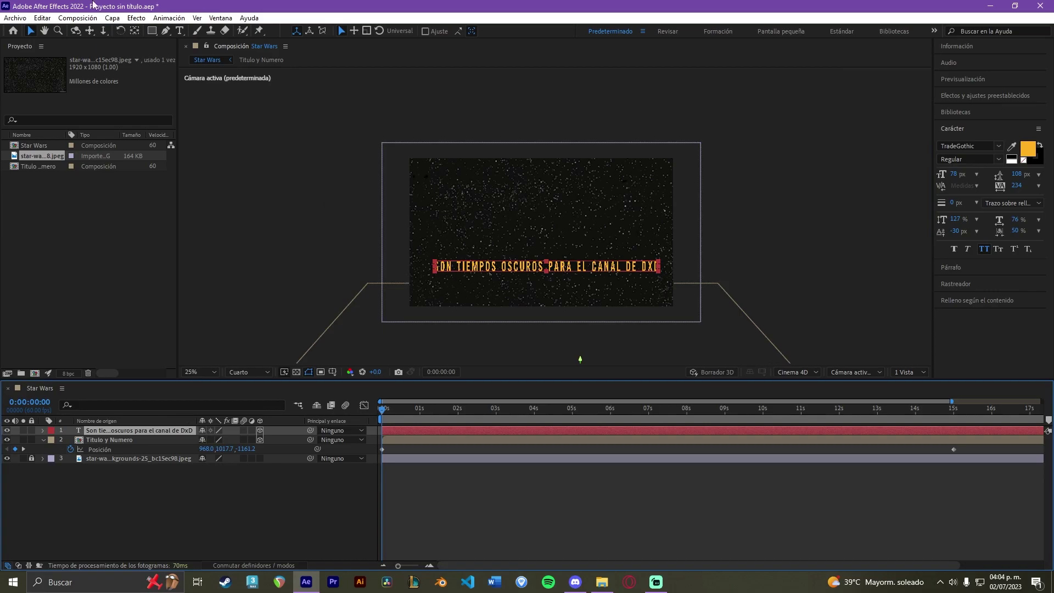
click(26, 33)
scroll(588, 242, down, 1)
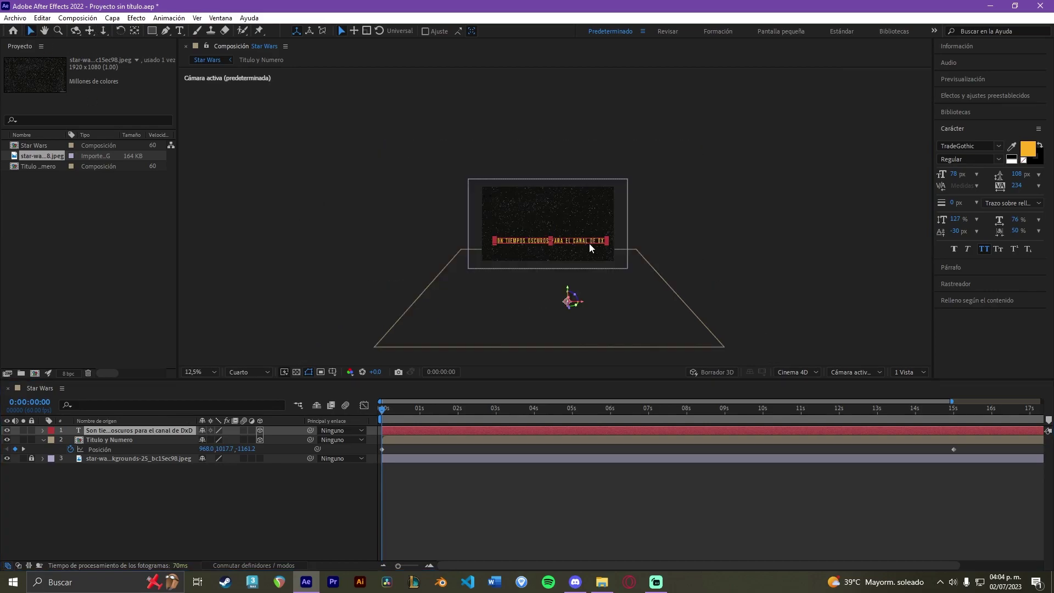
click(684, 196)
scroll(600, 238, up, 2)
click(600, 238)
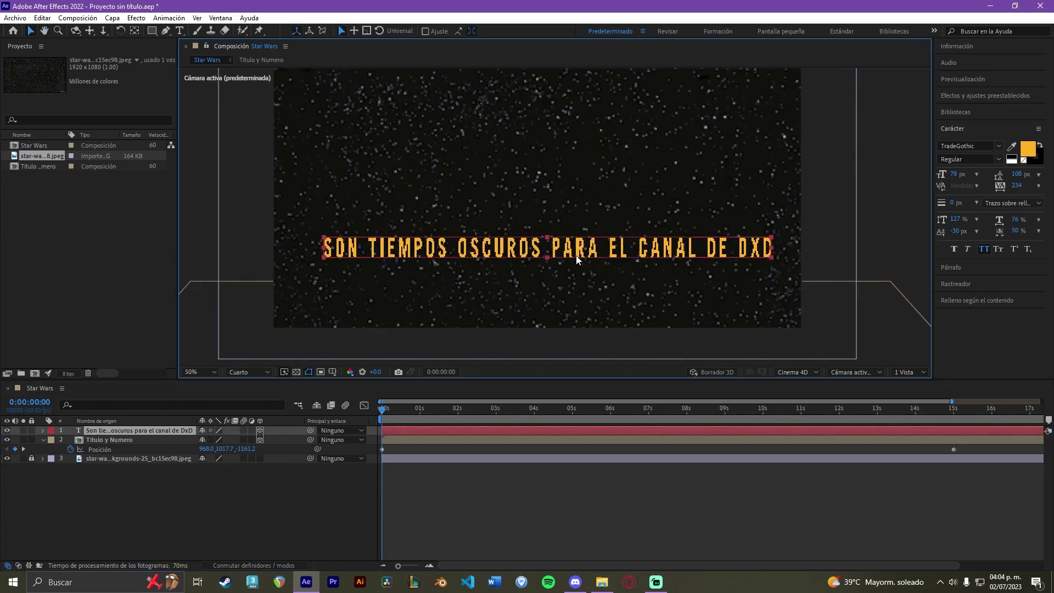
key(comma)
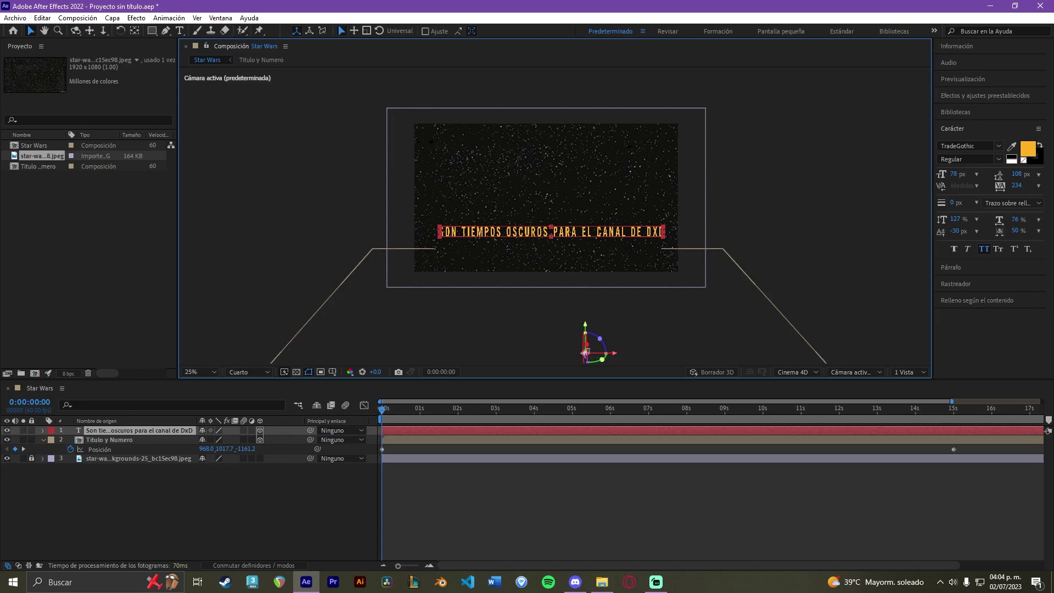
- Tilt the subtitle back on X and stretch it on Y so it sits below the title
drag(585, 352, 585, 333)
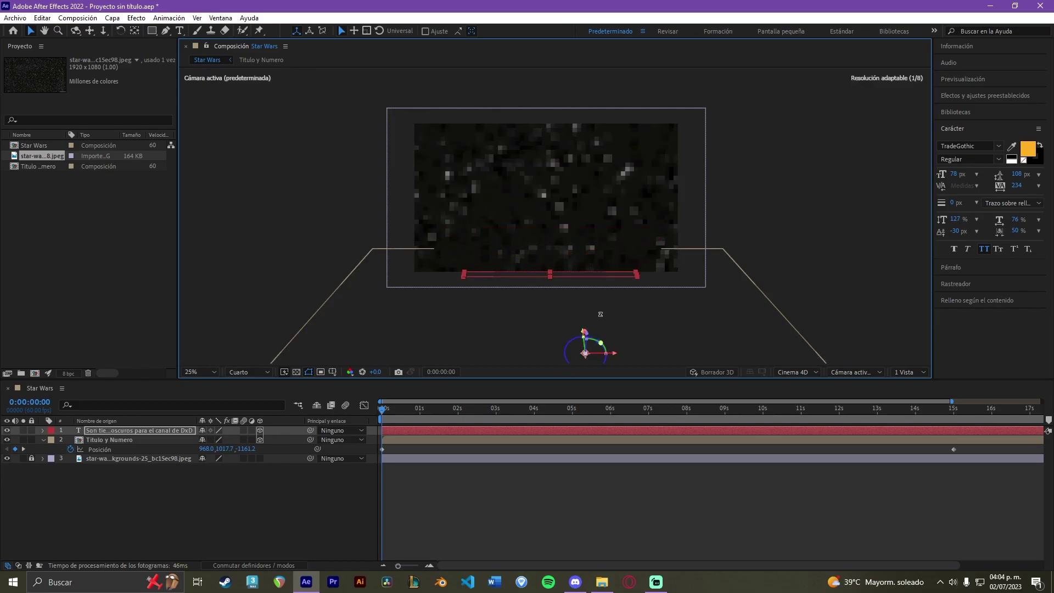
key(comma)
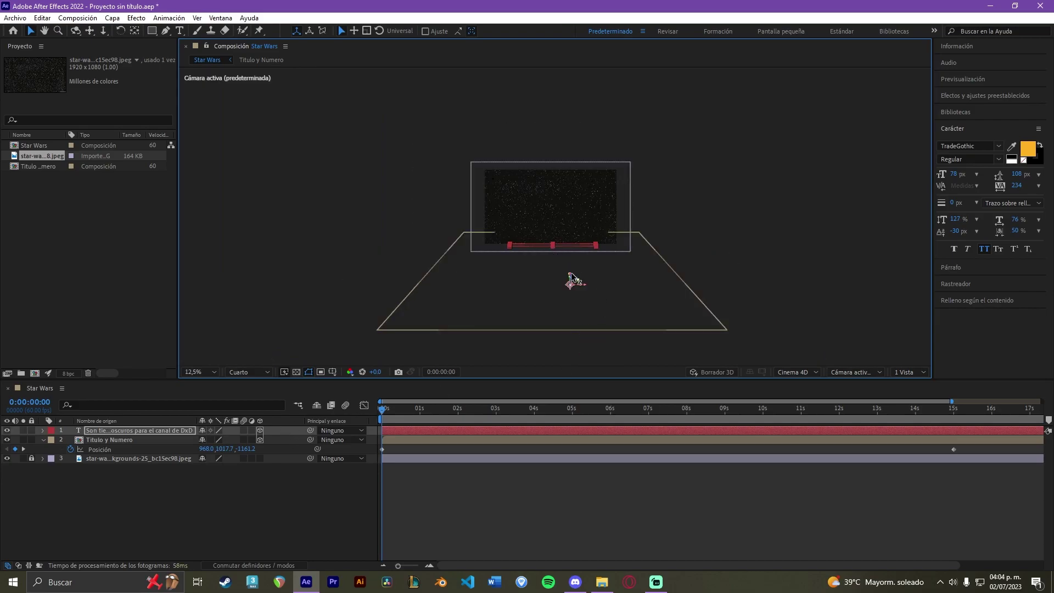
key(period)
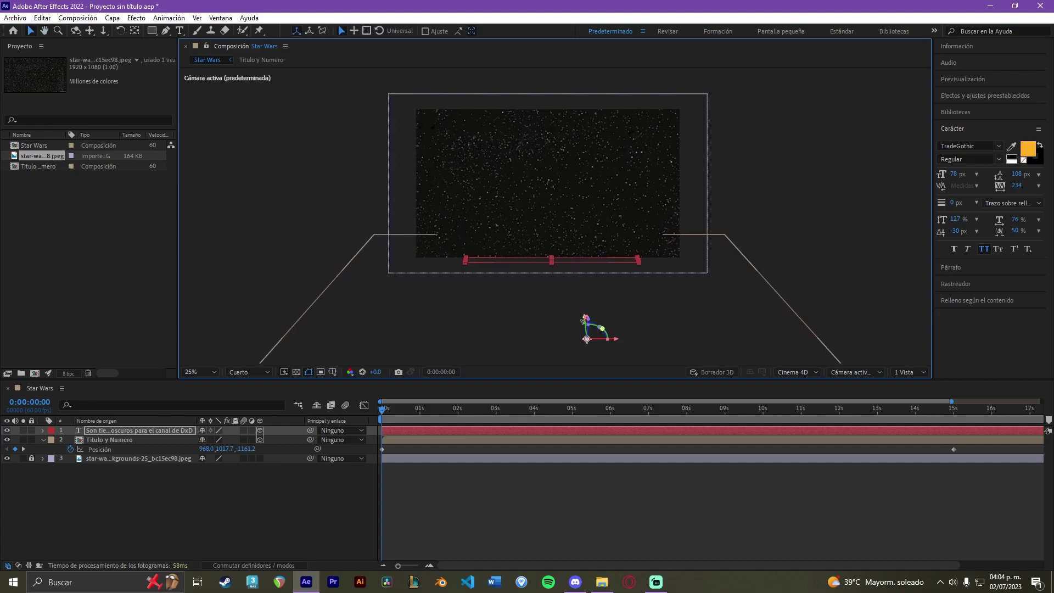
mouse_move(586, 317)
mouse_down()
mouse_move(581, 292)
mouse_move(583, 317)
mouse_up()
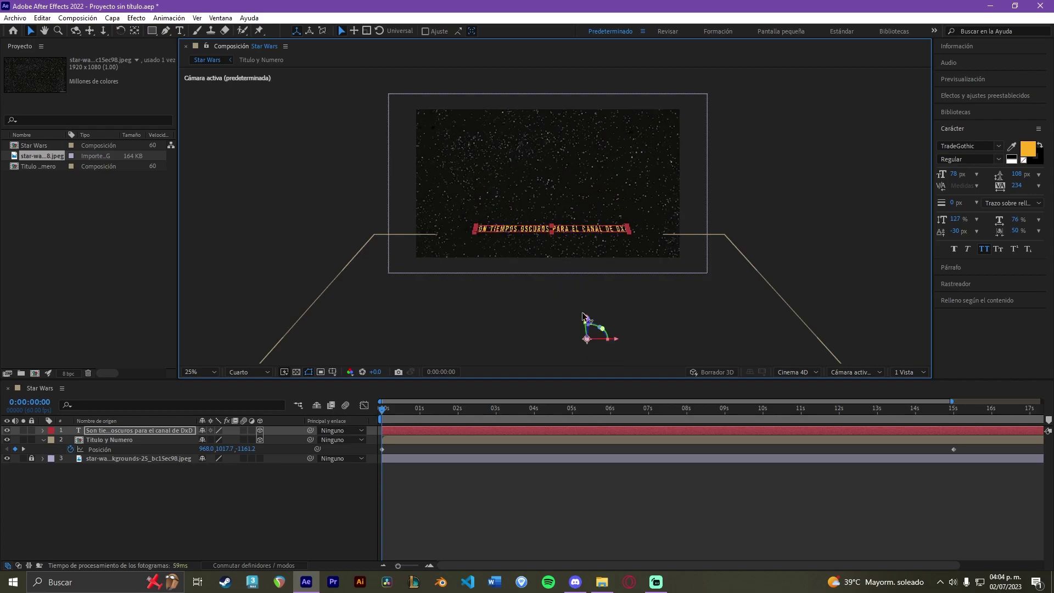
mouse_move(558, 409)
mouse_down()
mouse_move(575, 411)
mouse_move(561, 409)
mouse_up()
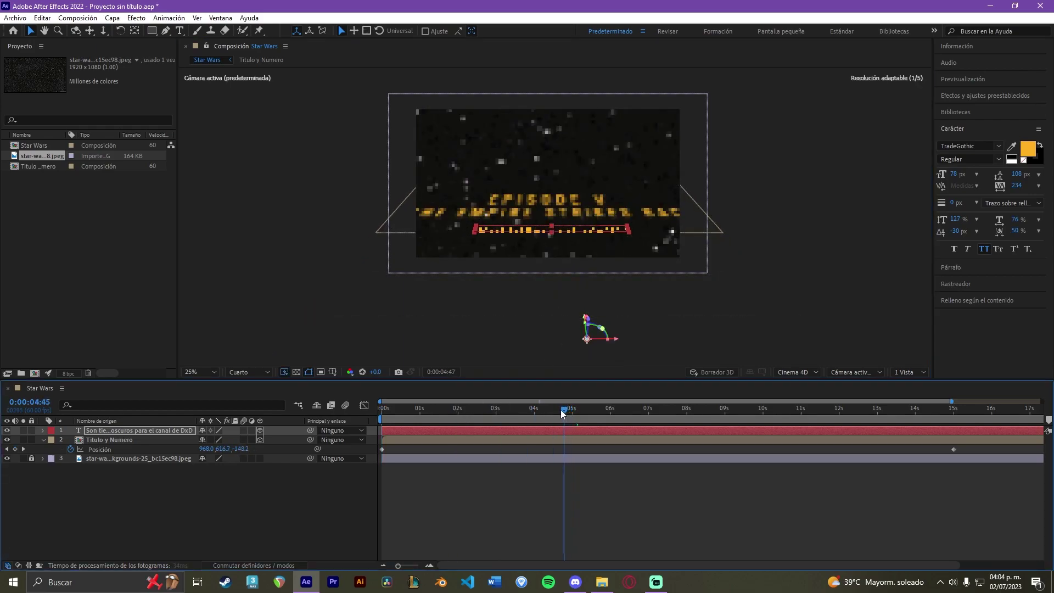
- Widen the subtitle's text box, adjust its font size and shift it left
scroll(559, 236, up, 2)
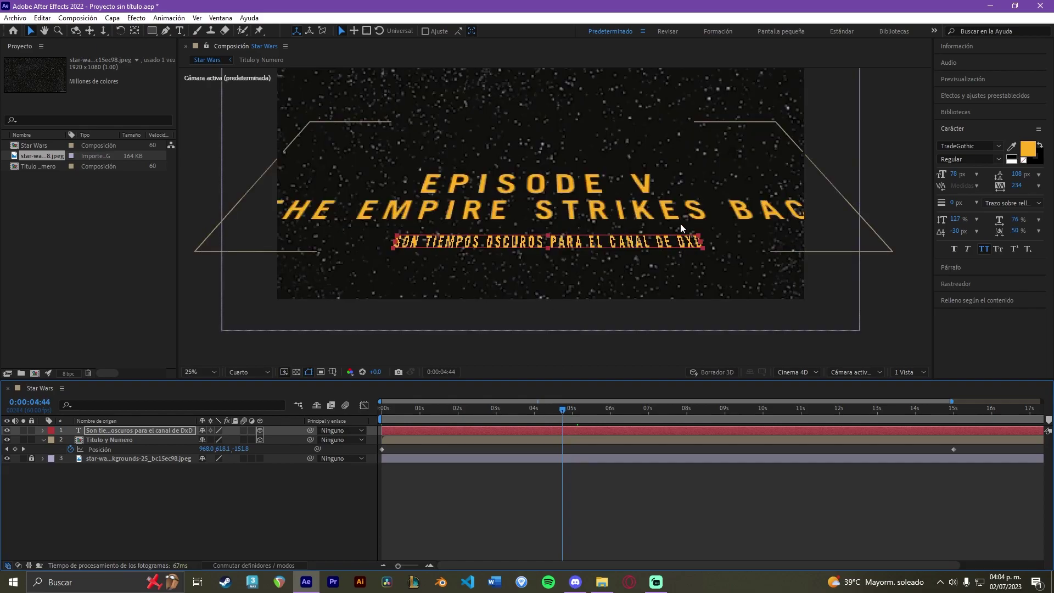
scroll(680, 223, down, 2)
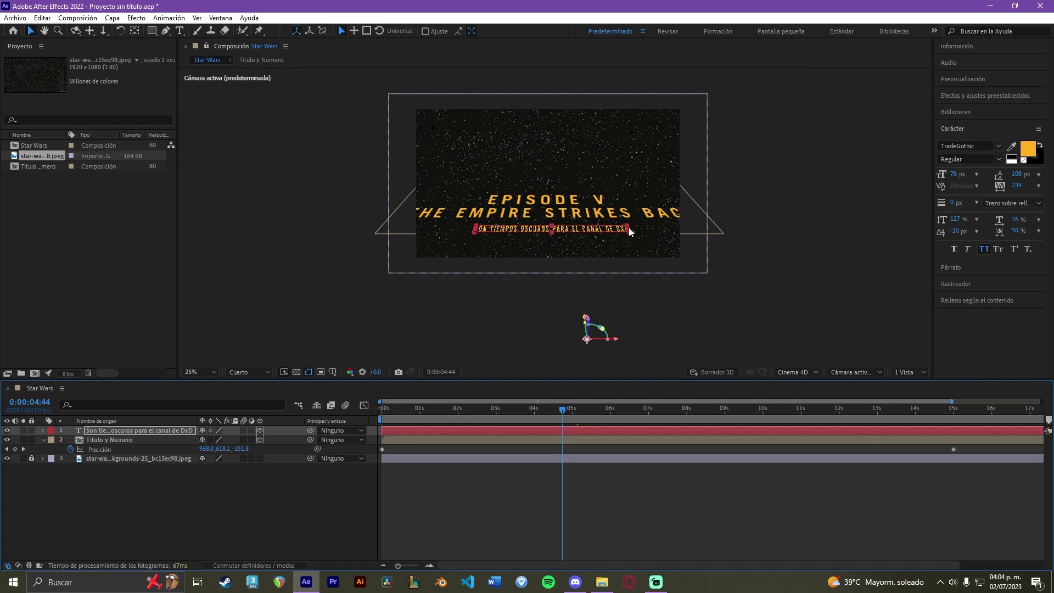
drag(629, 228, 681, 229)
drag(952, 175, 966, 177)
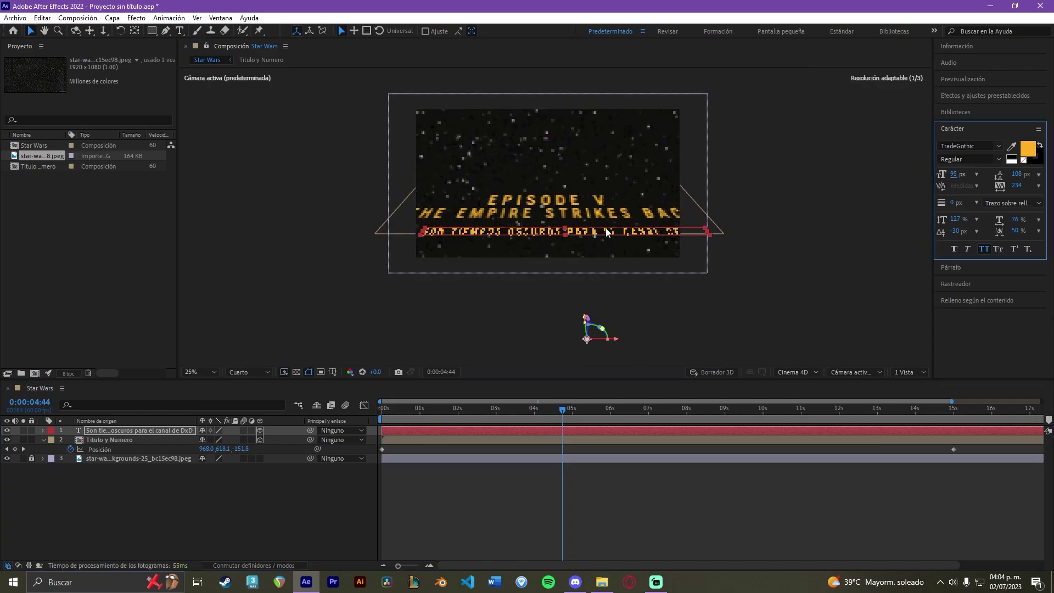
drag(606, 235, 594, 229)
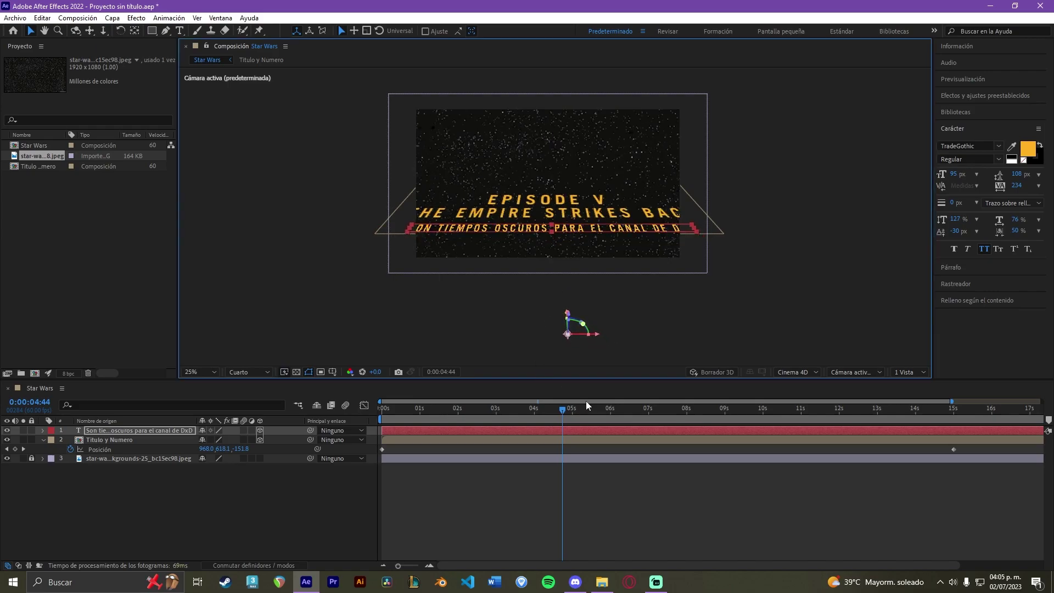
- At 7:13, move the subtitle up under THE EMPIRE STRIKES BACK and shrink it to 81 px
drag(608, 407, 635, 414)
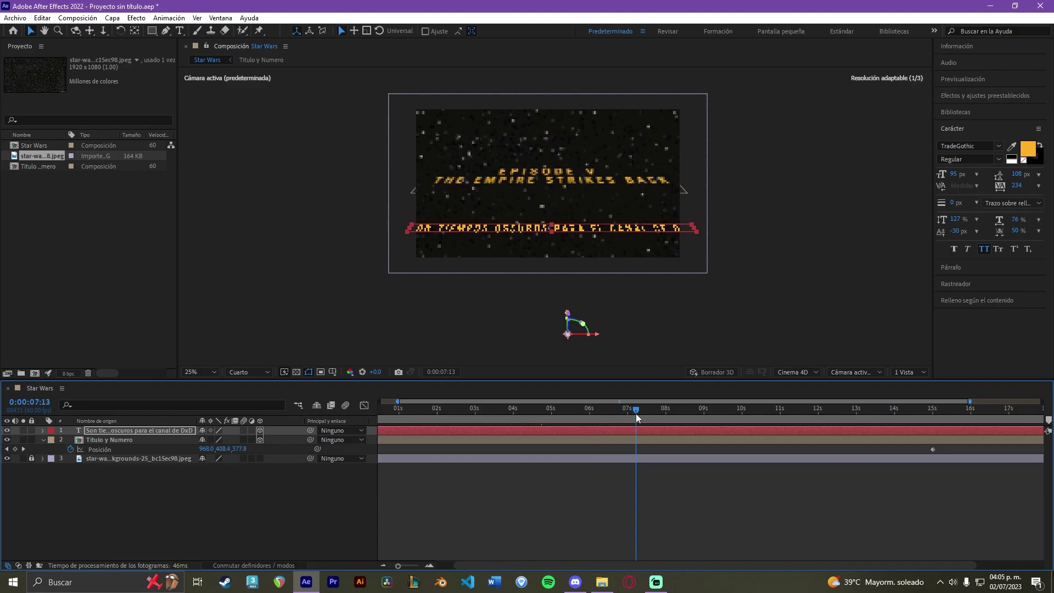
scroll(563, 184, up, 2)
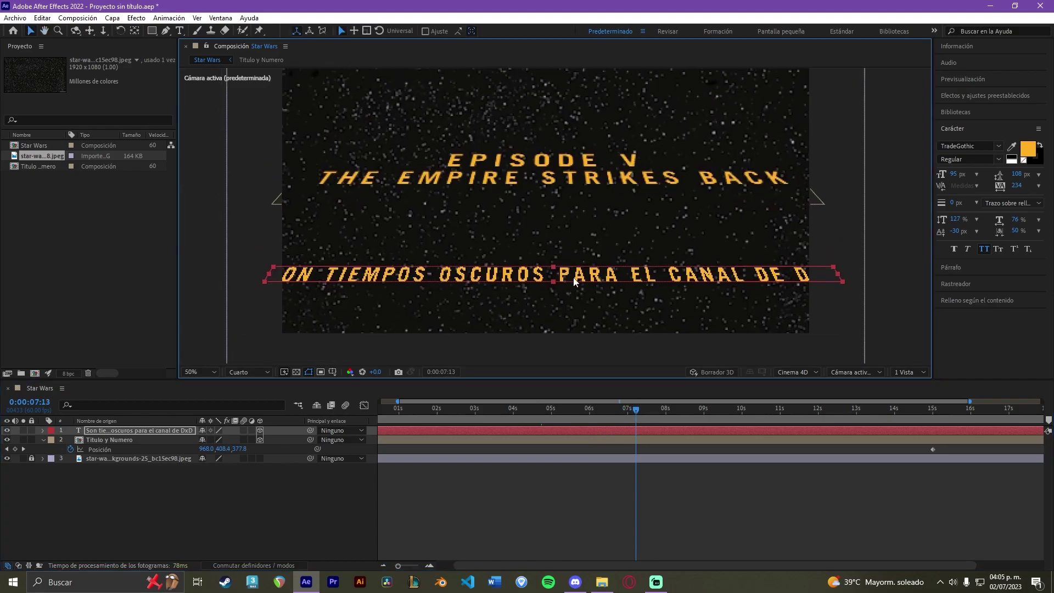
drag(574, 281, 580, 324)
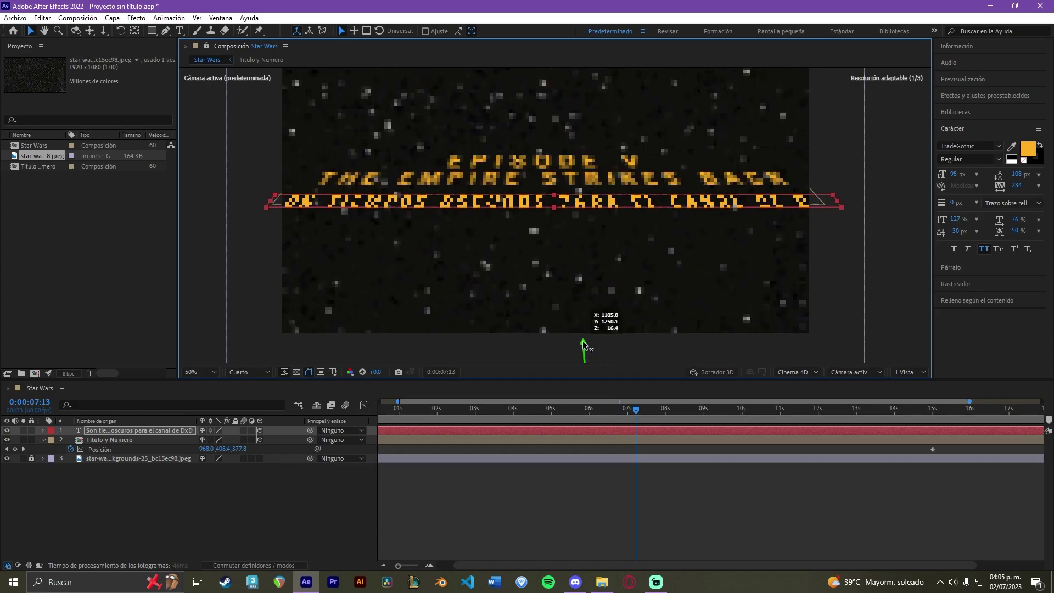
drag(581, 349, 582, 344)
mouse_move(951, 175)
mouse_down()
mouse_move(631, 213)
mouse_move(629, 204)
mouse_up()
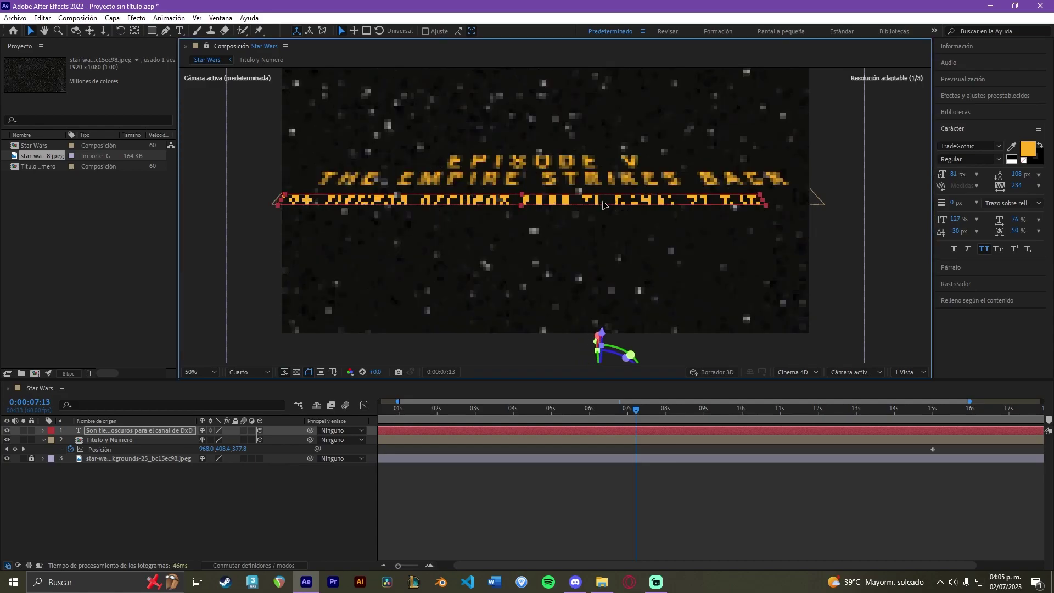
click(627, 214)
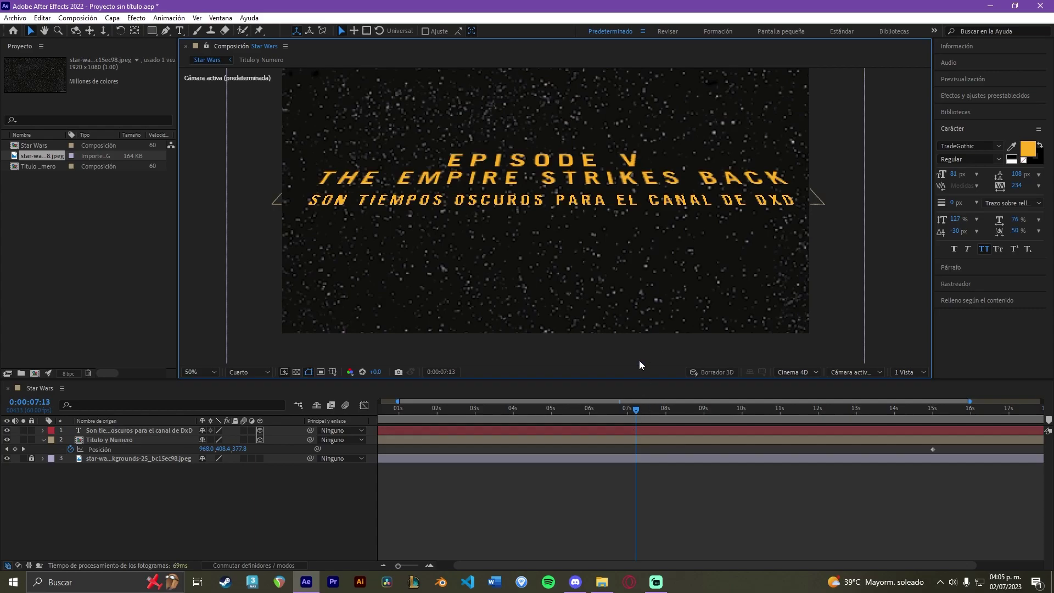
click(601, 201)
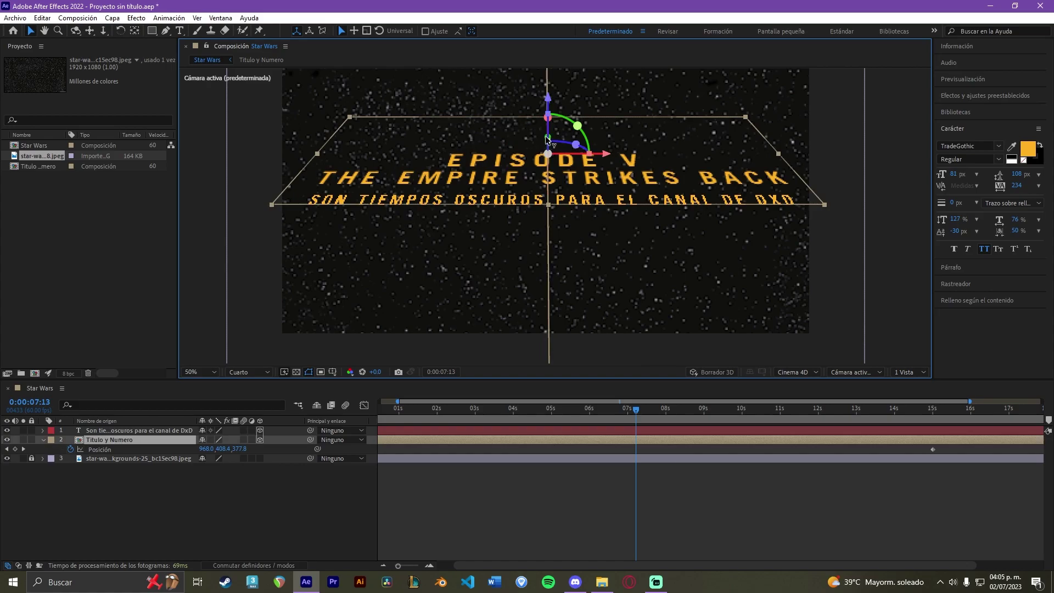
- At 7:13, bring the title toward camera, place the subtitle beneath it and keyframe its Position
drag(547, 138, 549, 225)
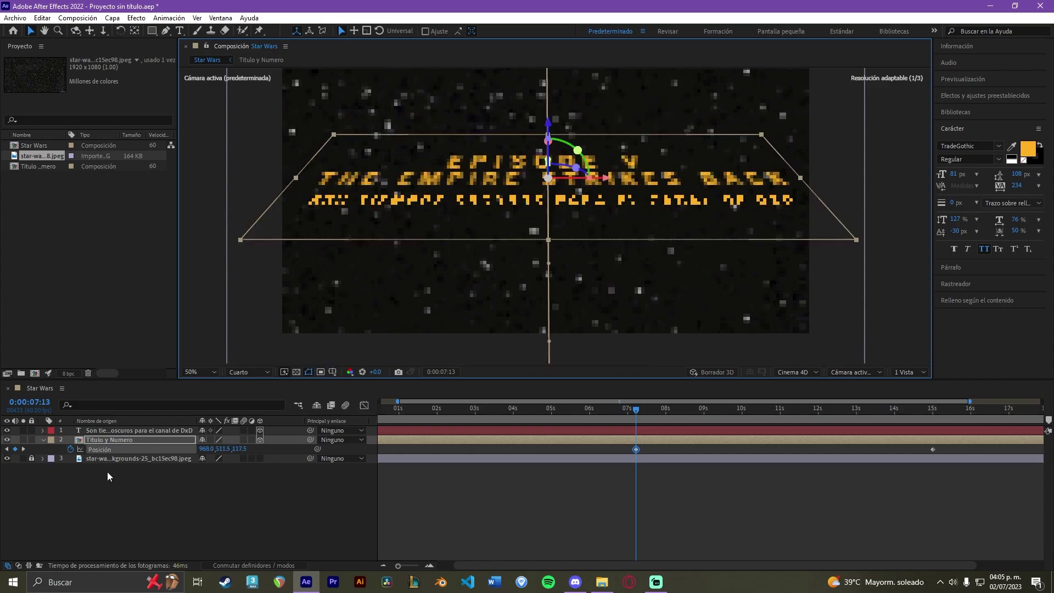
click(132, 430)
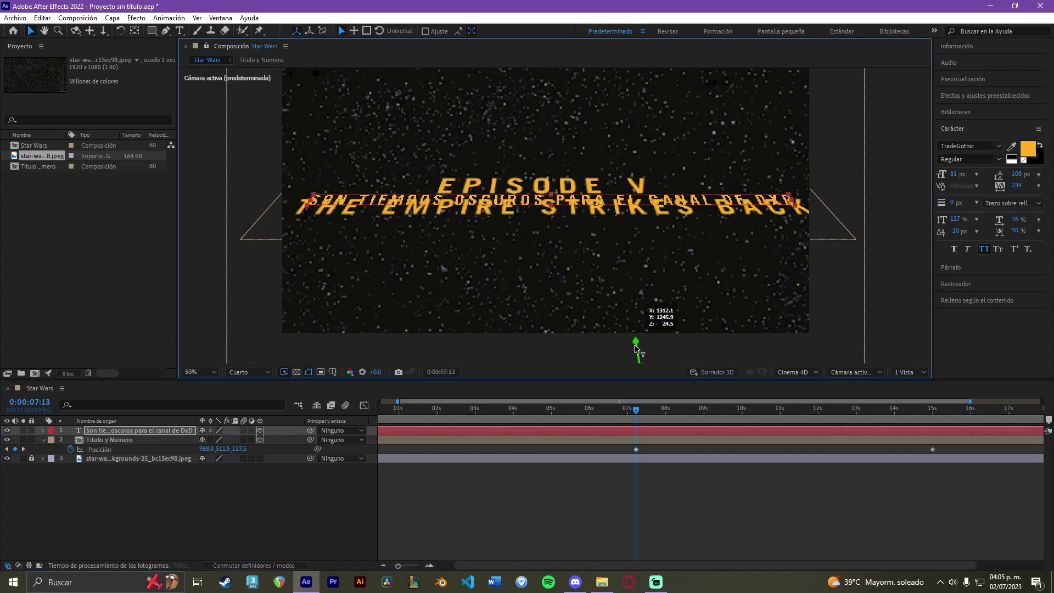
drag(635, 347, 635, 439)
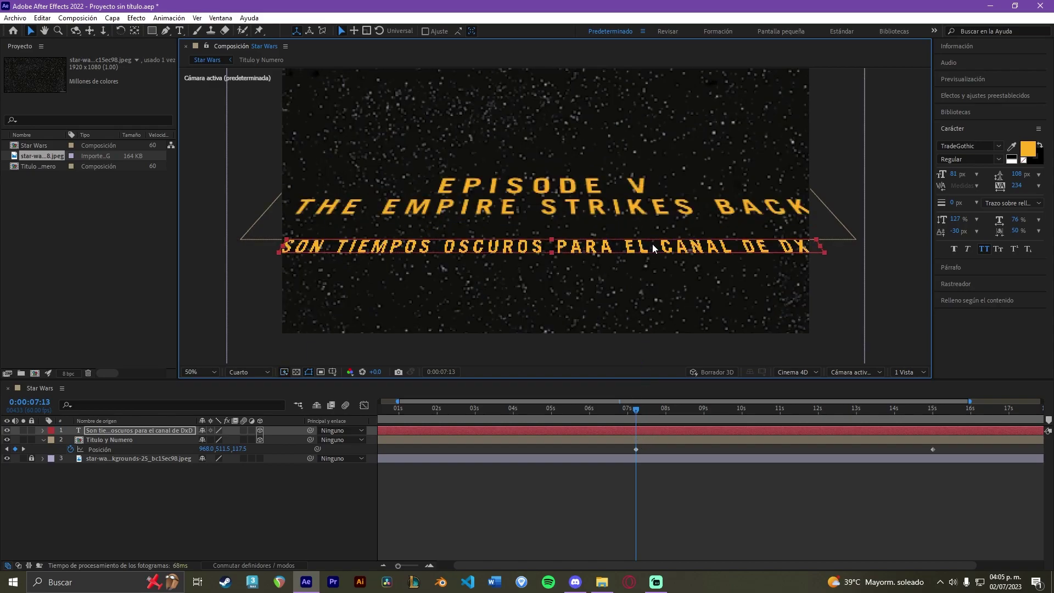
key(comma)
key(comma)
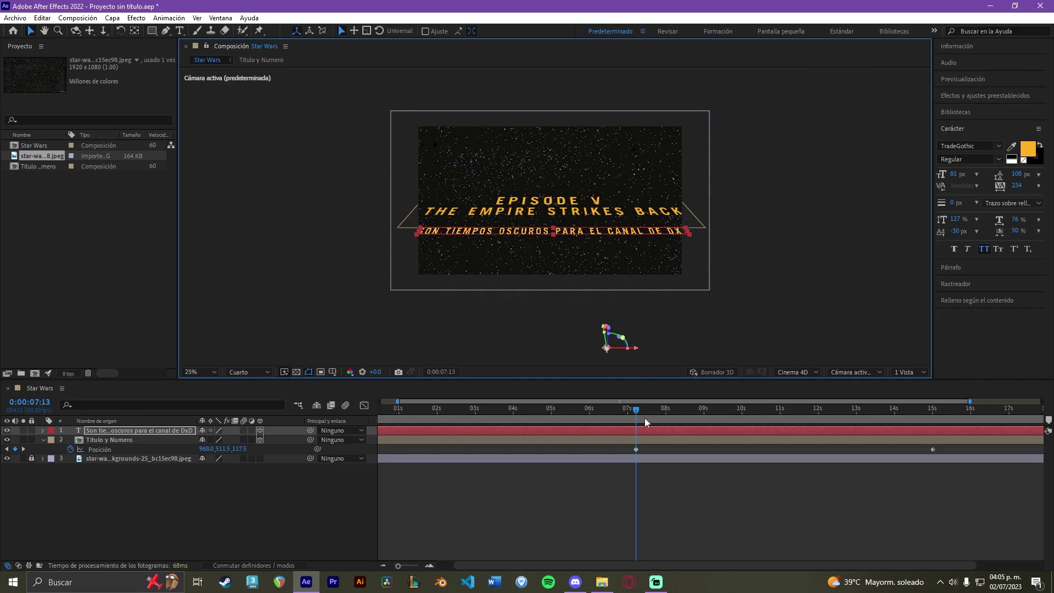
click(137, 431)
key(p)
click(70, 439)
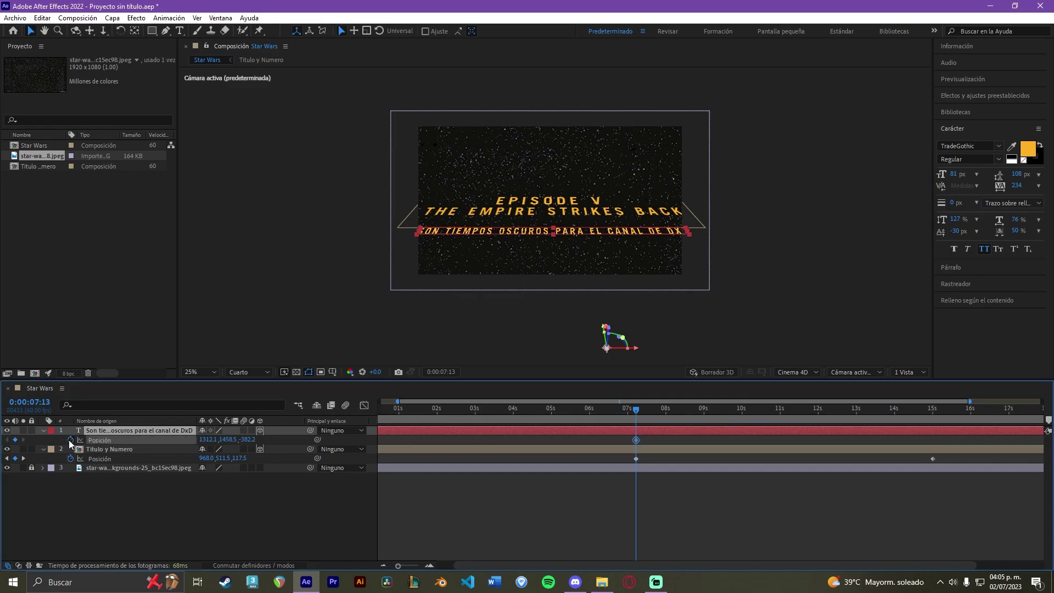
- Add subtitle Position keyframes at 10:01 (raised), 6:00 and 4:17 (below frame), then review
drag(673, 408, 742, 409)
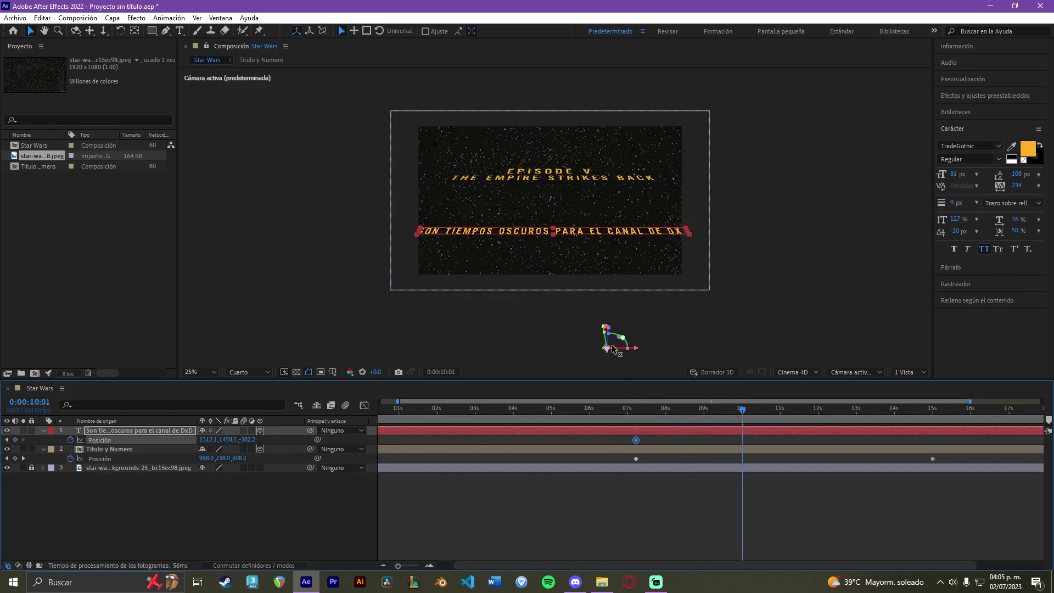
drag(601, 326, 607, 254)
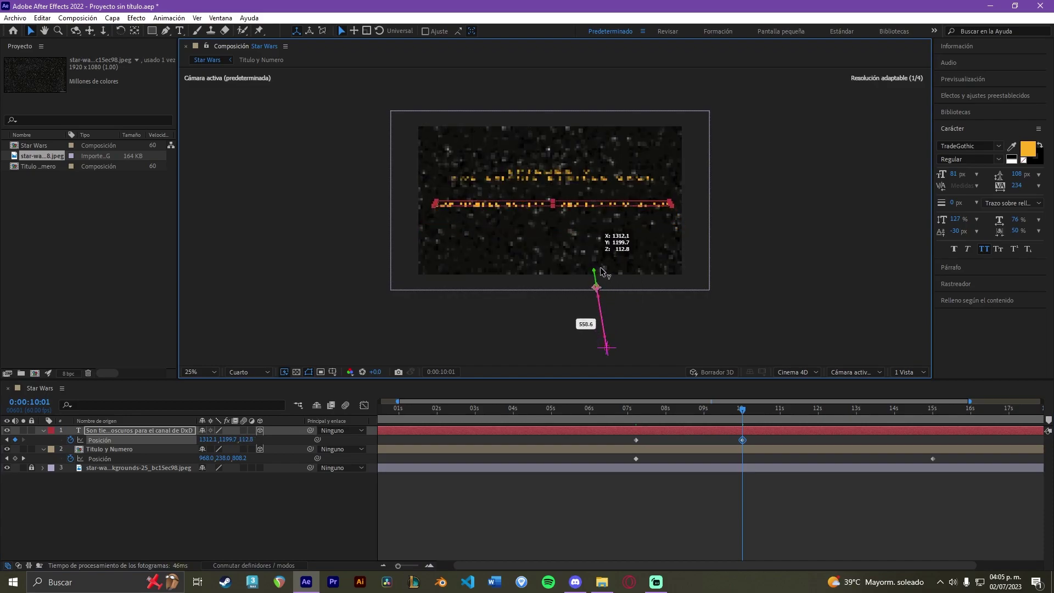
drag(607, 256, 637, 303)
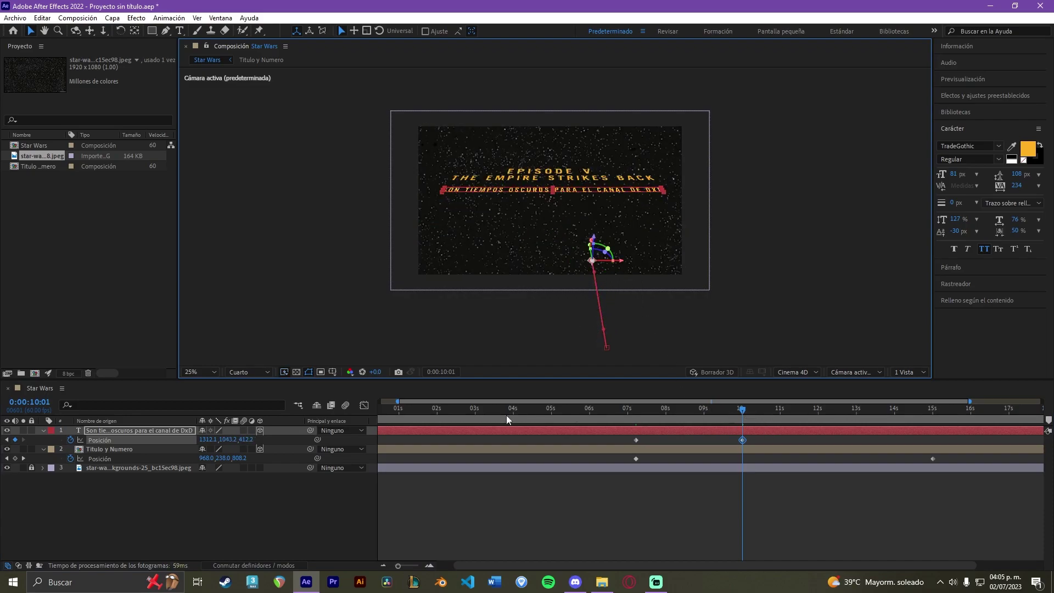
drag(631, 409, 589, 409)
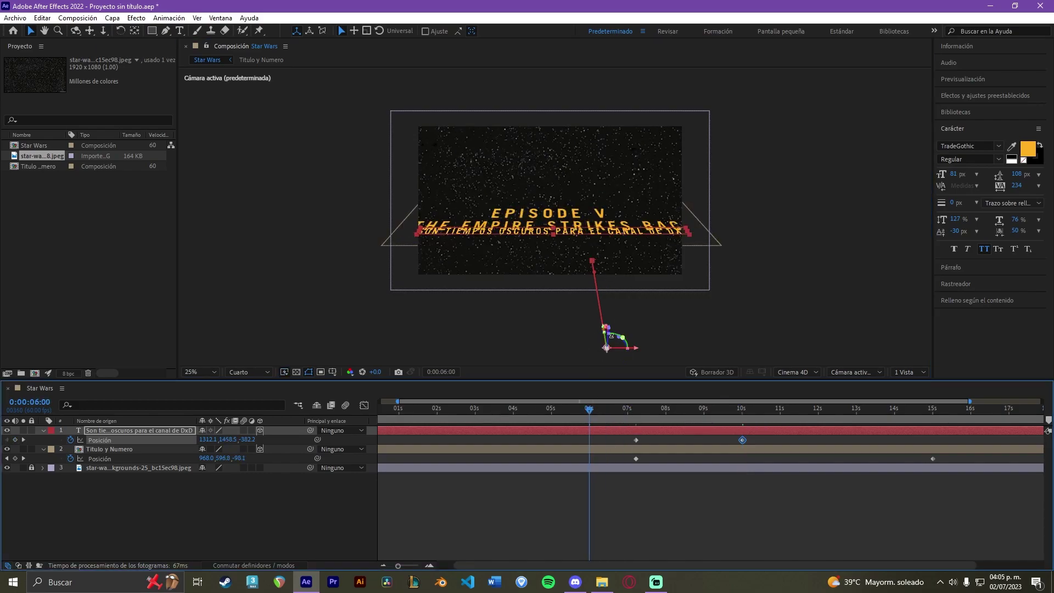
drag(605, 328, 608, 360)
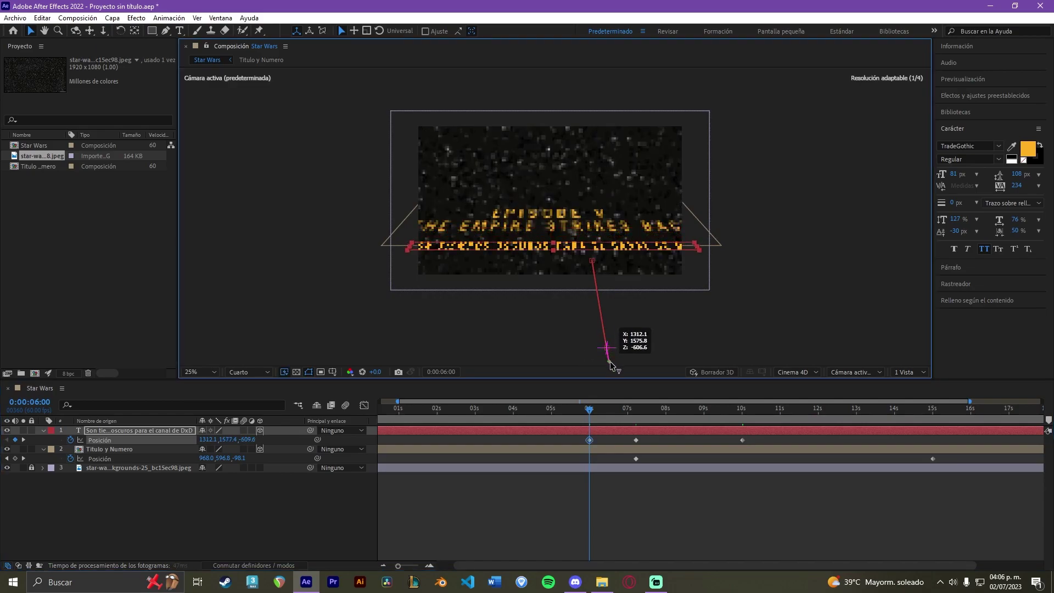
drag(608, 360, 610, 359)
drag(666, 308, 667, 290)
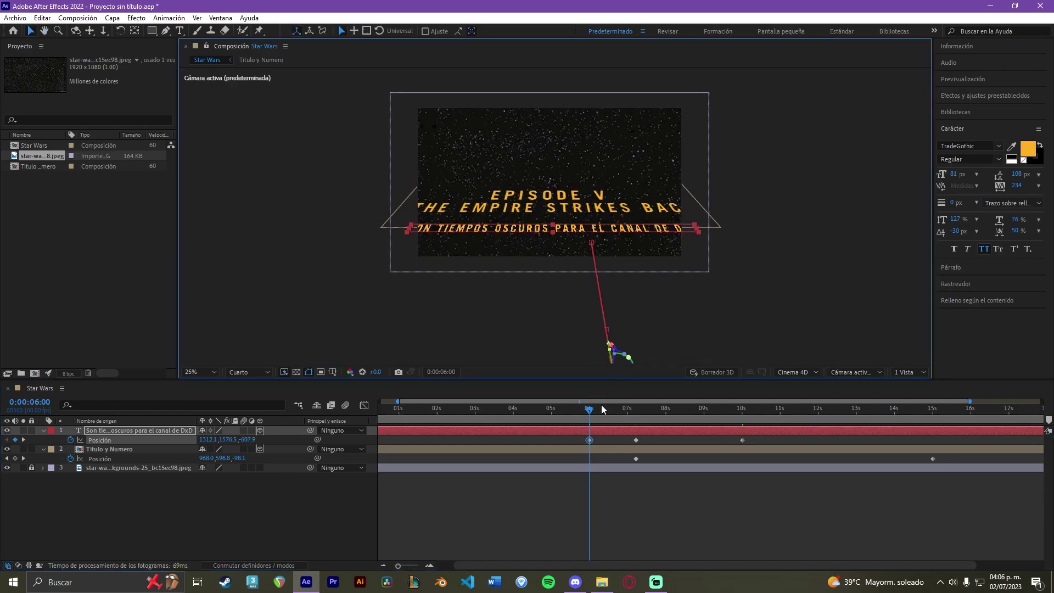
drag(589, 412, 524, 409)
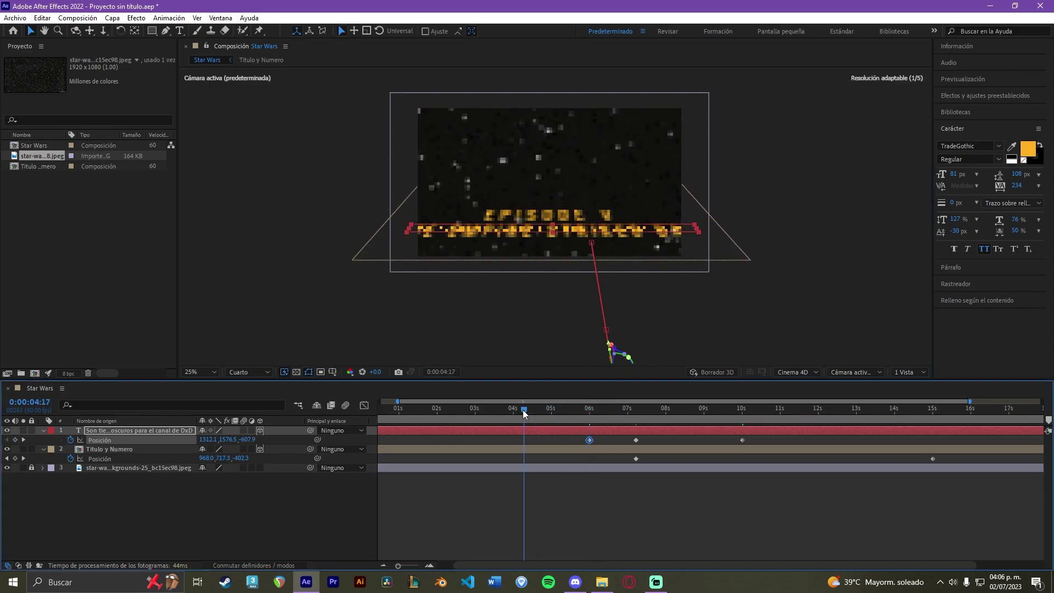
mouse_move(608, 346)
mouse_down()
mouse_move(631, 446)
mouse_move(625, 439)
mouse_up()
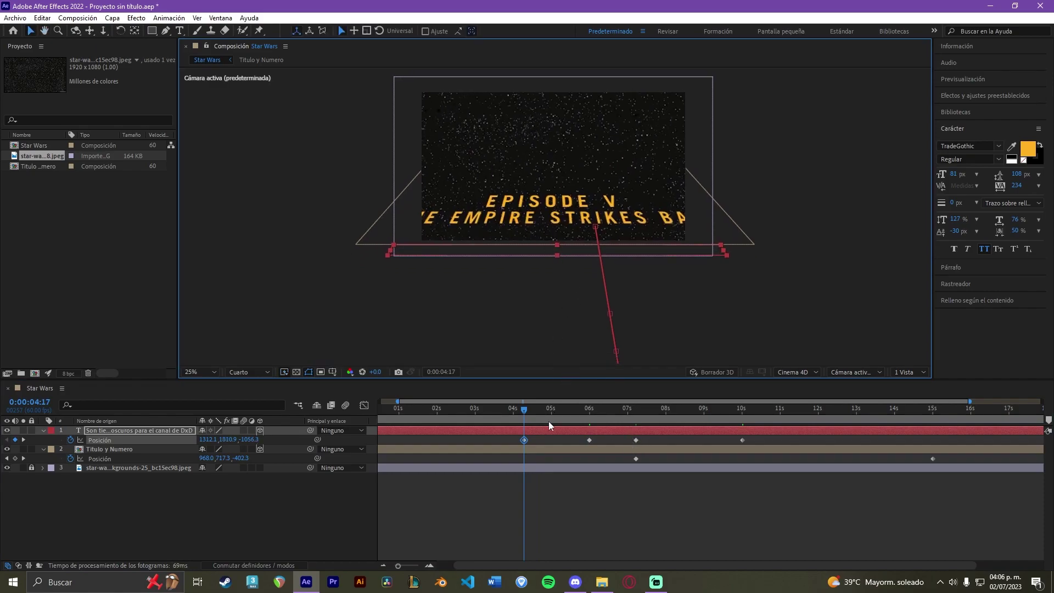
mouse_move(525, 412)
mouse_down()
mouse_move(373, 421)
mouse_move(547, 416)
mouse_up()
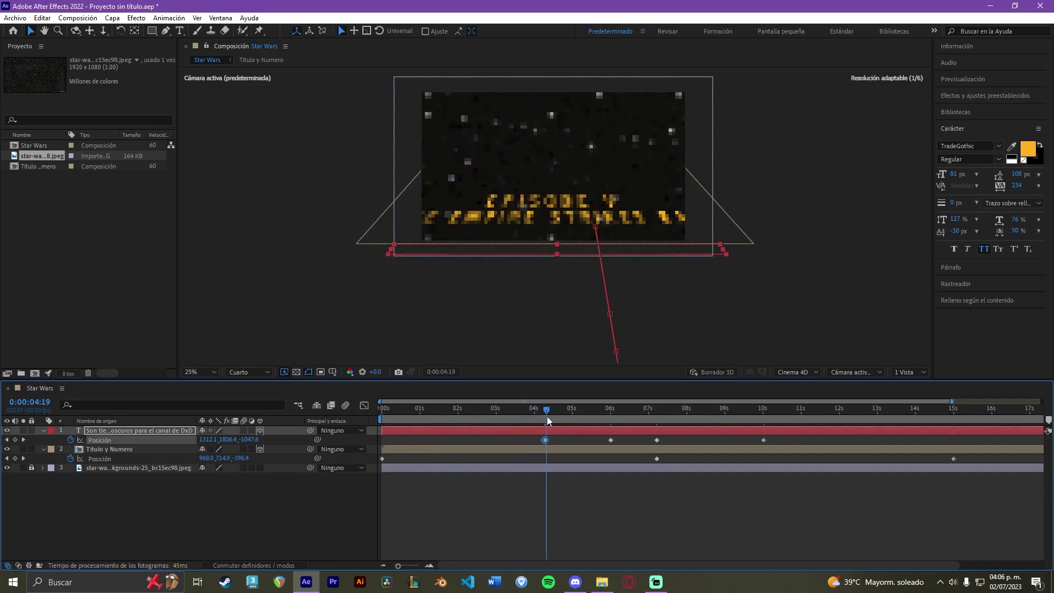
drag(545, 416, 596, 413)
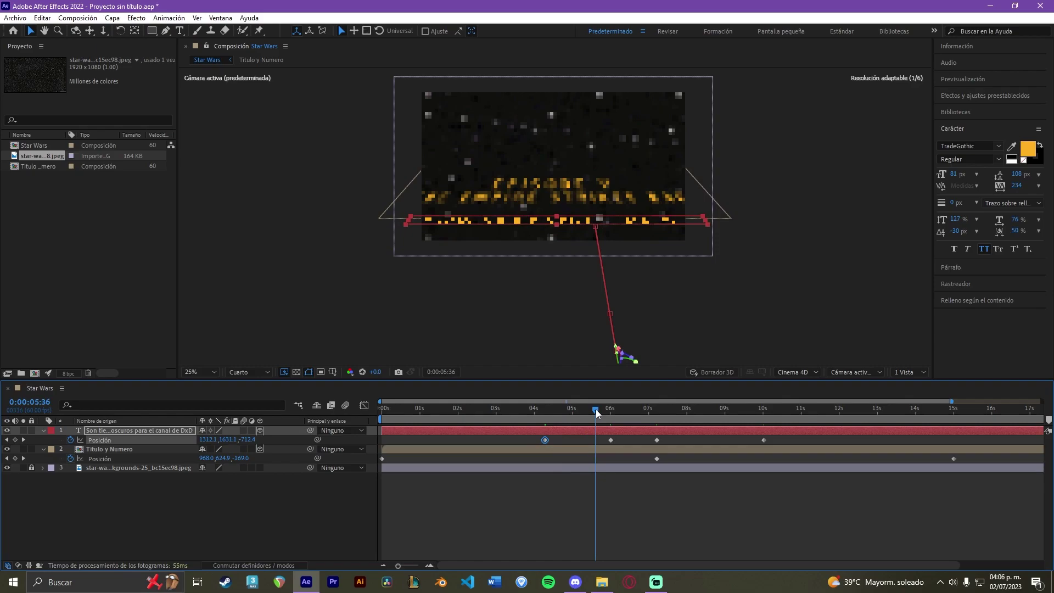
- Set preview resolution to Full, scrub ahead to 7:17 and zoom the timeline to frames near 15:00
click(263, 372)
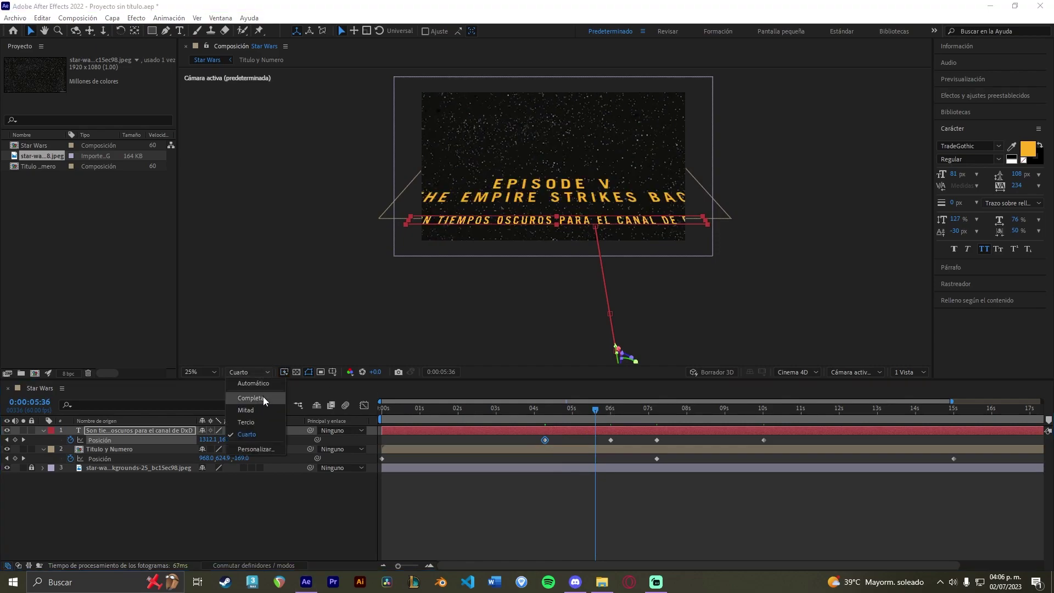
click(249, 400)
drag(589, 414, 644, 407)
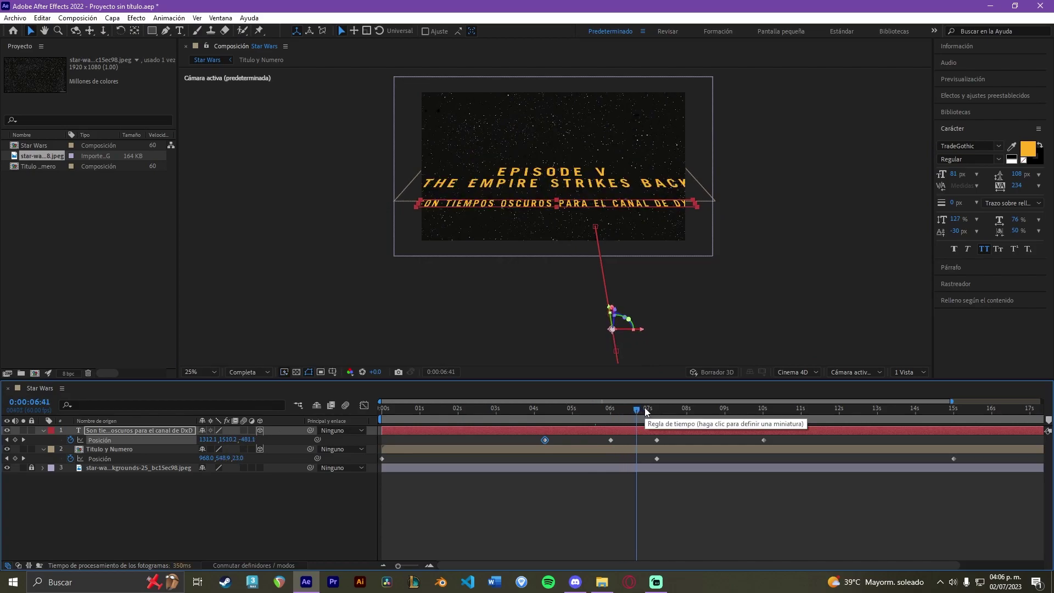
drag(638, 408, 953, 417)
drag(398, 565, 417, 566)
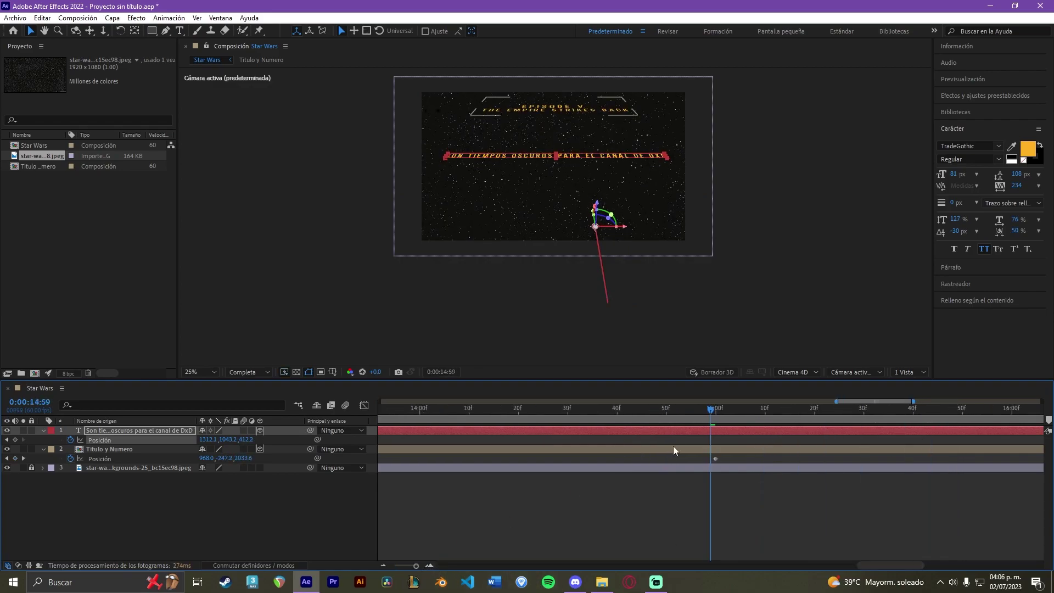
- At 15:00, move the subtitle up and away to keep it under the receding title
click(715, 410)
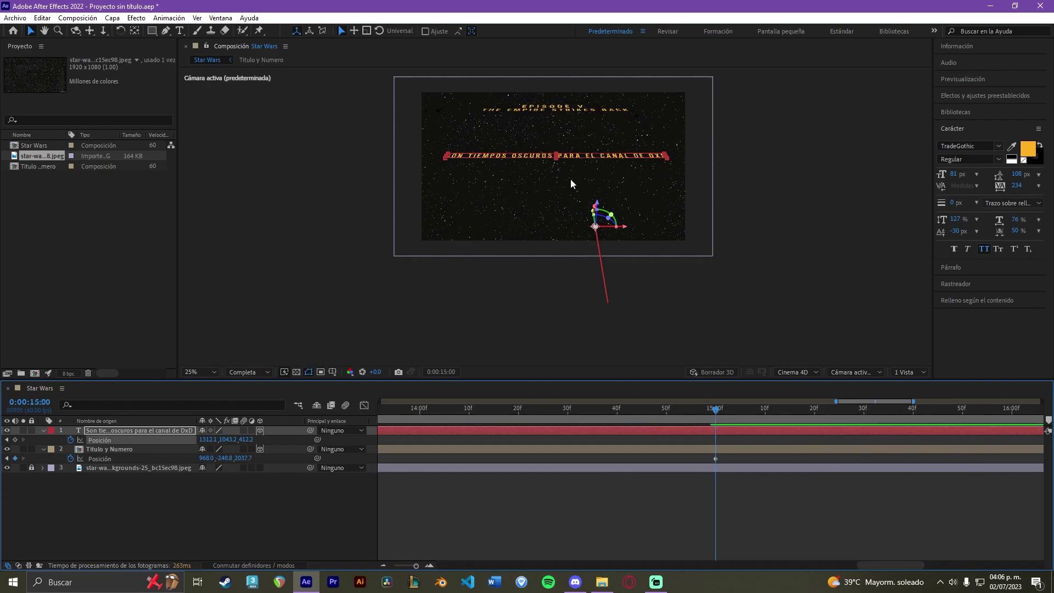
scroll(589, 146, up, 2)
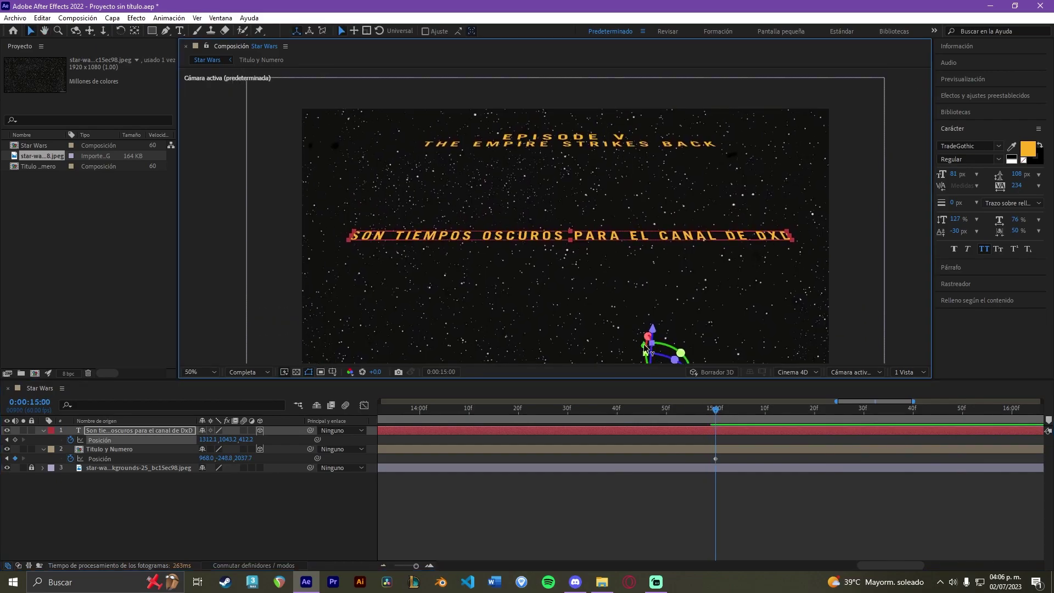
drag(646, 347, 662, 210)
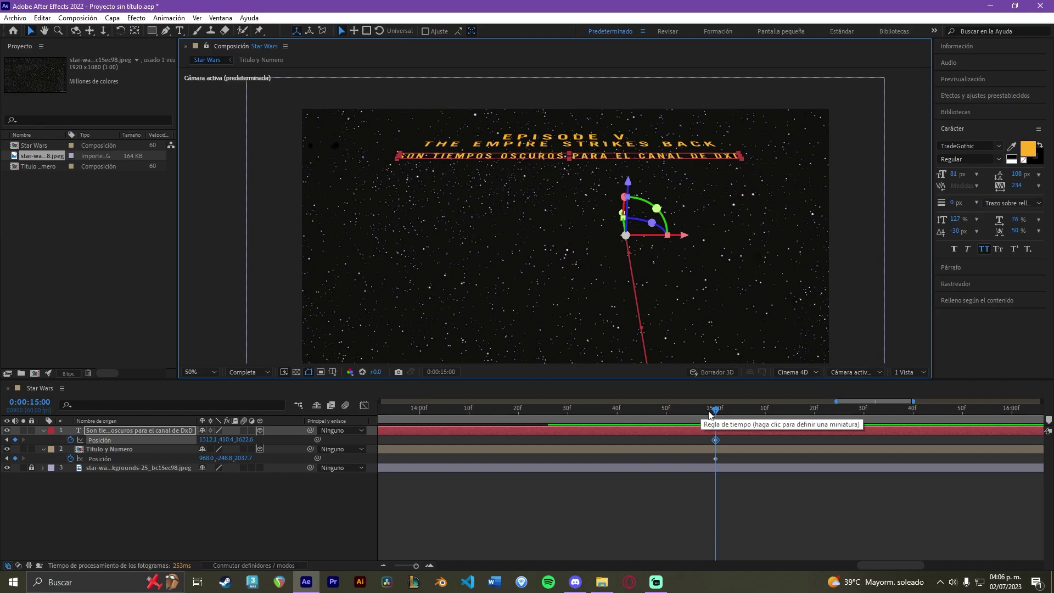
drag(708, 415, 555, 432)
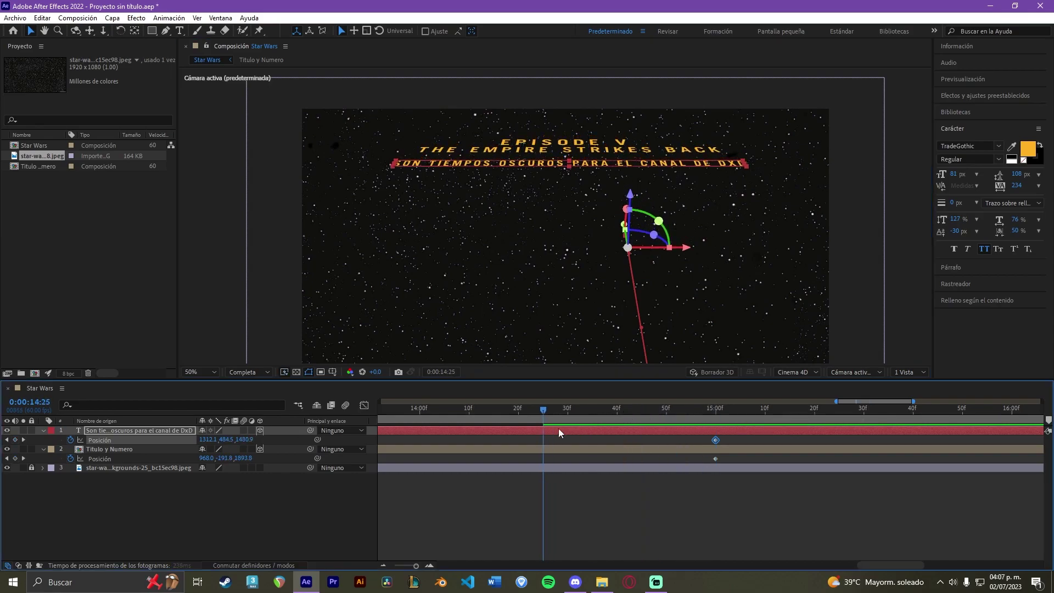
- Select the Titulo y Numero layer and set the current time to 14:30
click(211, 449)
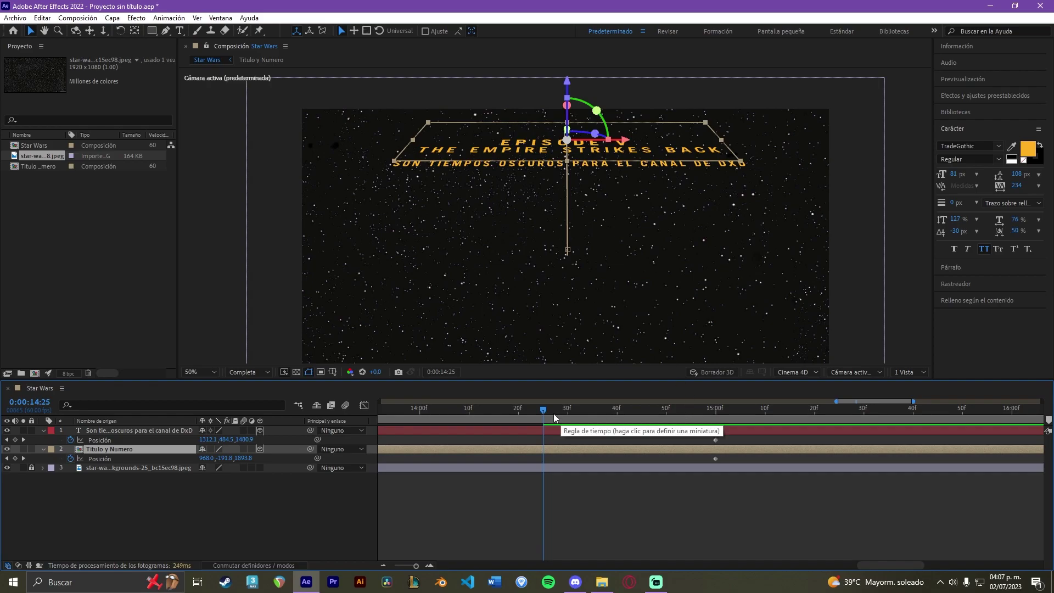
click(408, 566)
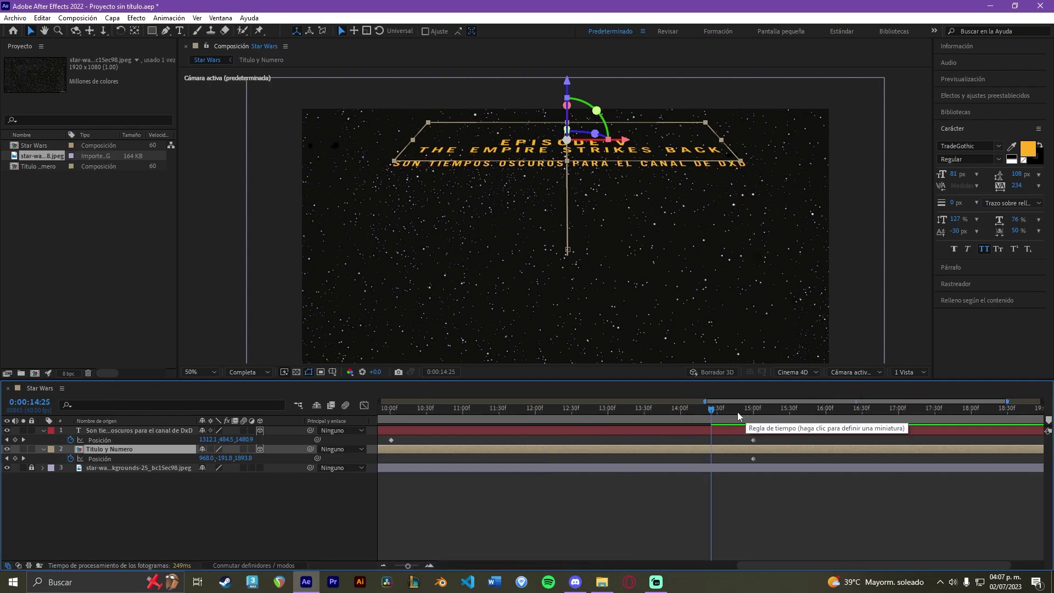
mouse_move(737, 412)
mouse_down()
mouse_move(752, 411)
mouse_move(717, 413)
mouse_up()
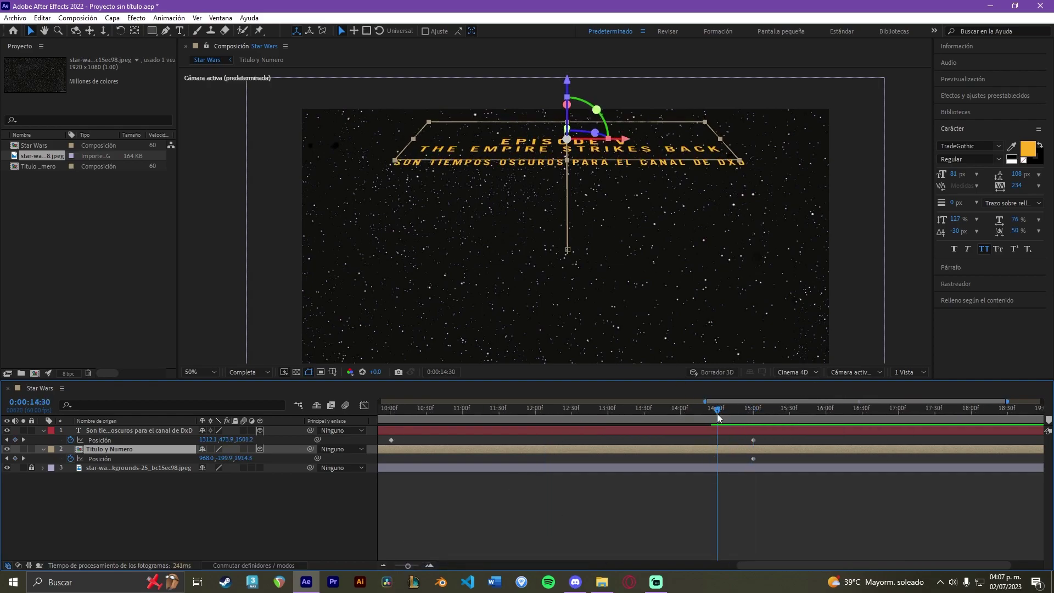
drag(408, 566, 413, 566)
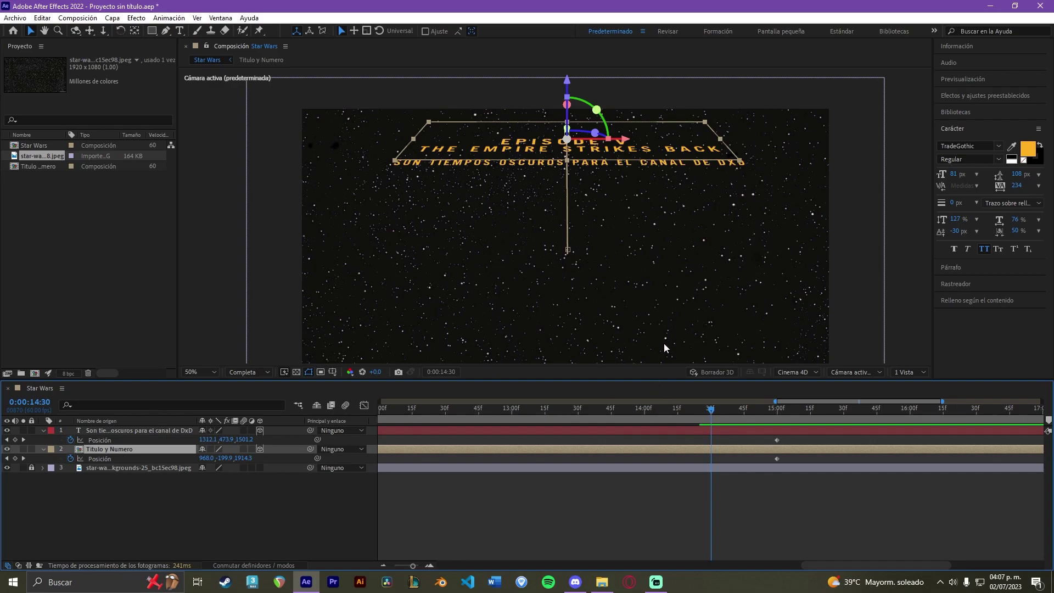
- Keyframe Titulo y Numero opacity at 100% at 14:30 and 0% at 15:00, then check the fade
key(t)
click(70, 458)
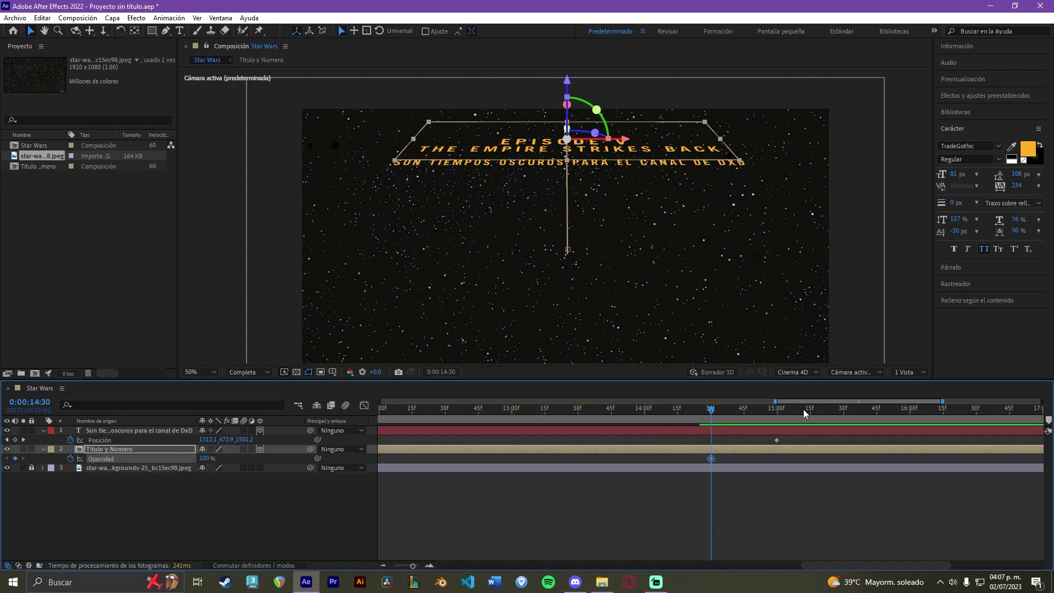
click(777, 408)
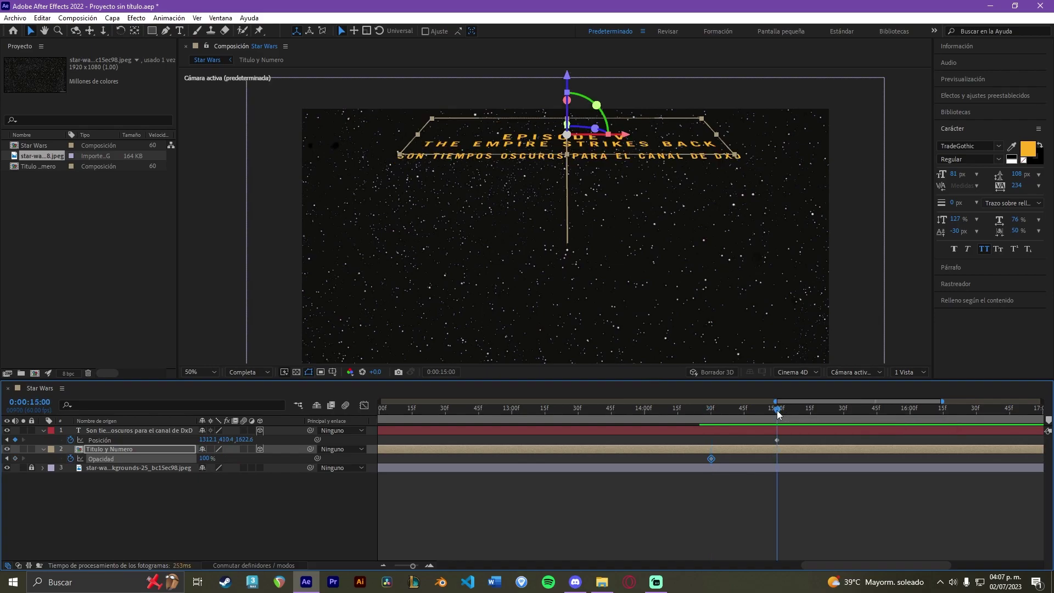
click(205, 458)
text(0)
key(Return)
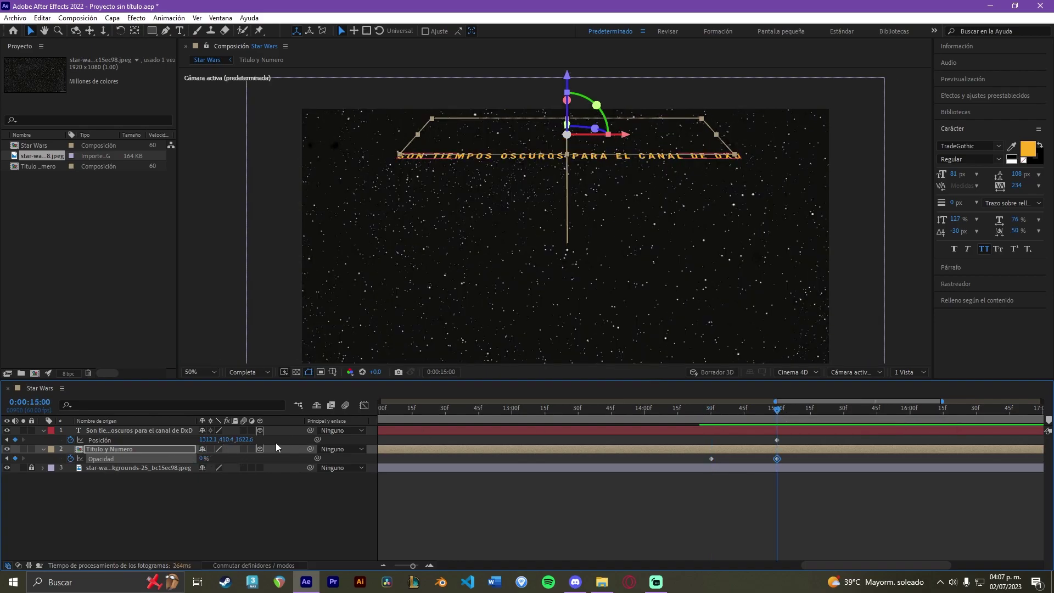
click(707, 410)
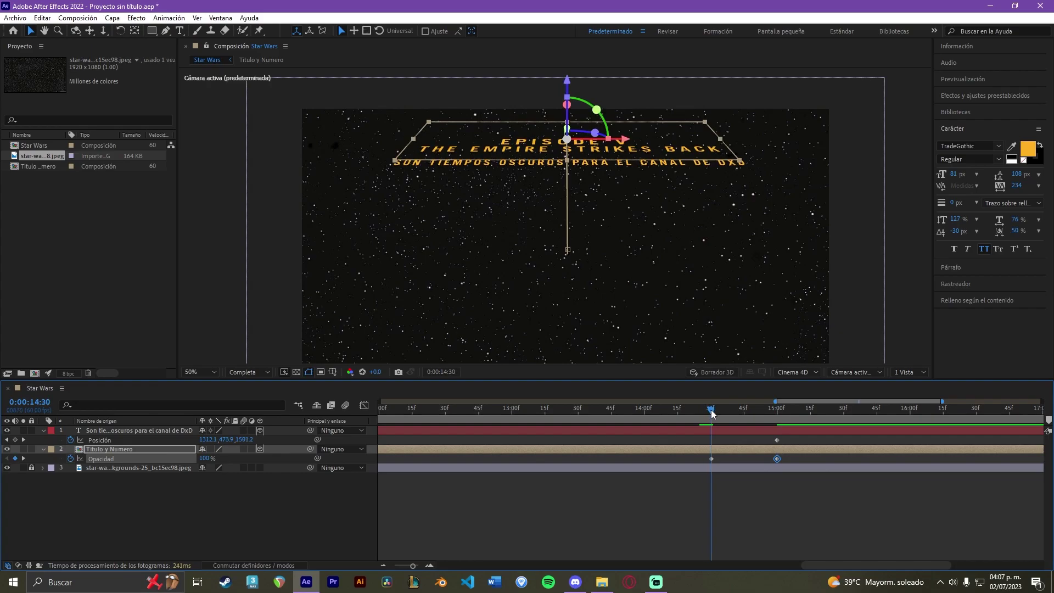
drag(710, 409, 777, 412)
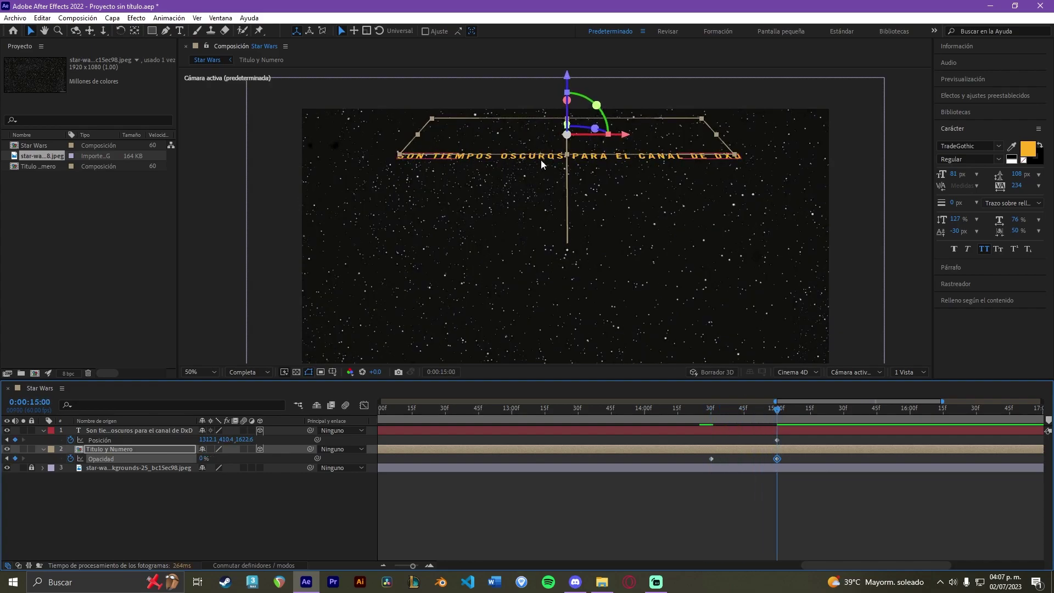
click(746, 411)
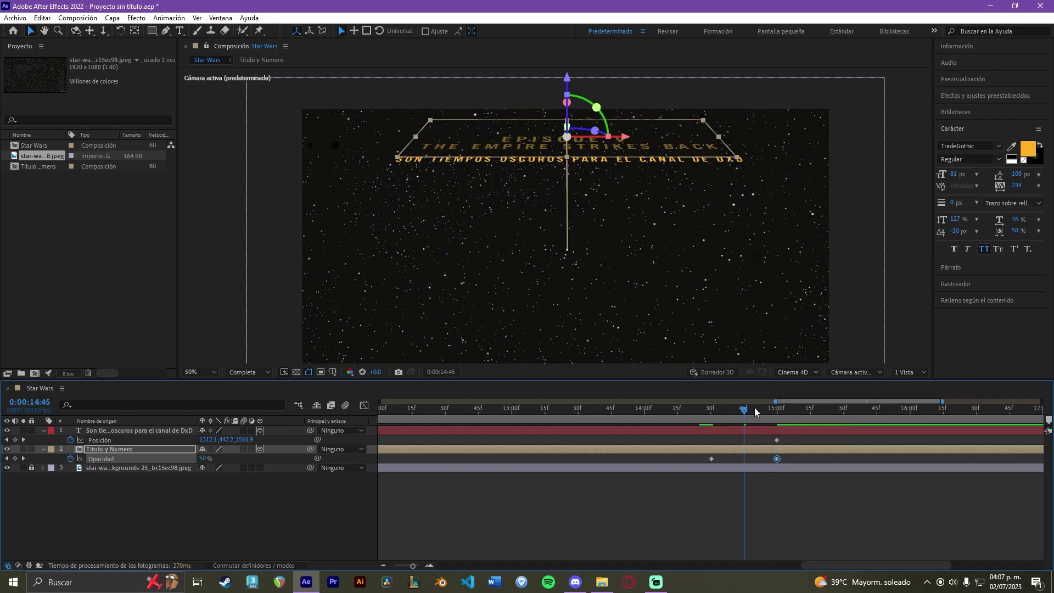
- Keyframe the subtitle layer's Opacity from 100% at 14:45 down to 0% at 15:15
click(94, 431)
key(t)
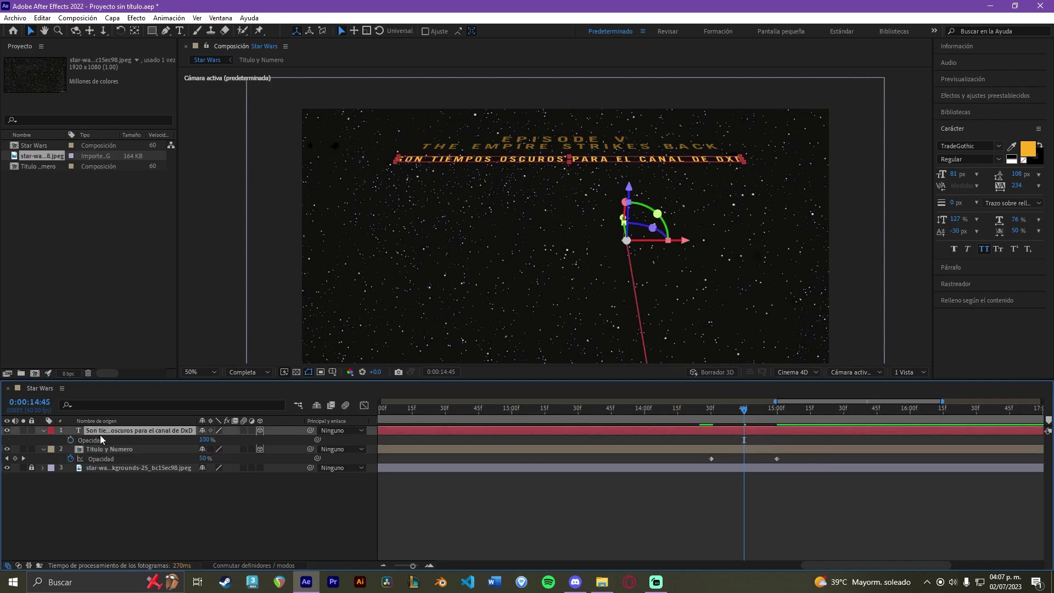
click(70, 440)
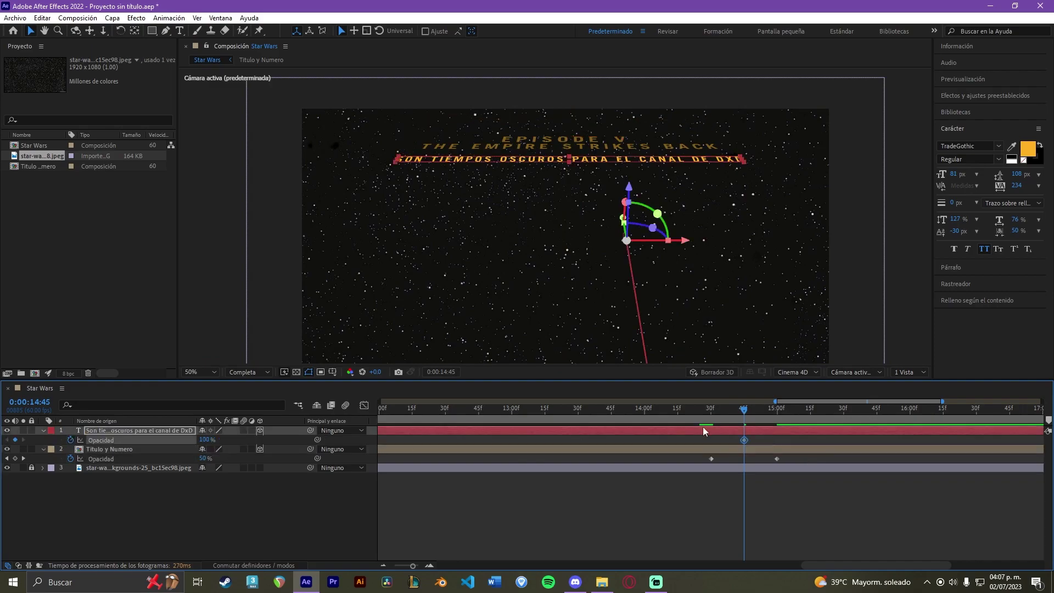
click(809, 410)
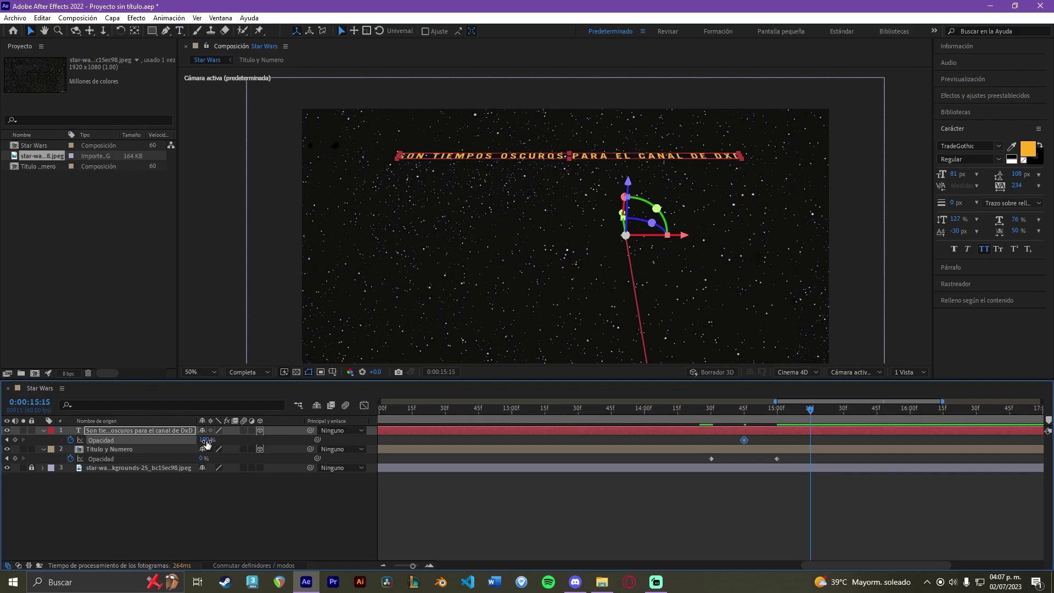
drag(204, 440, 95, 447)
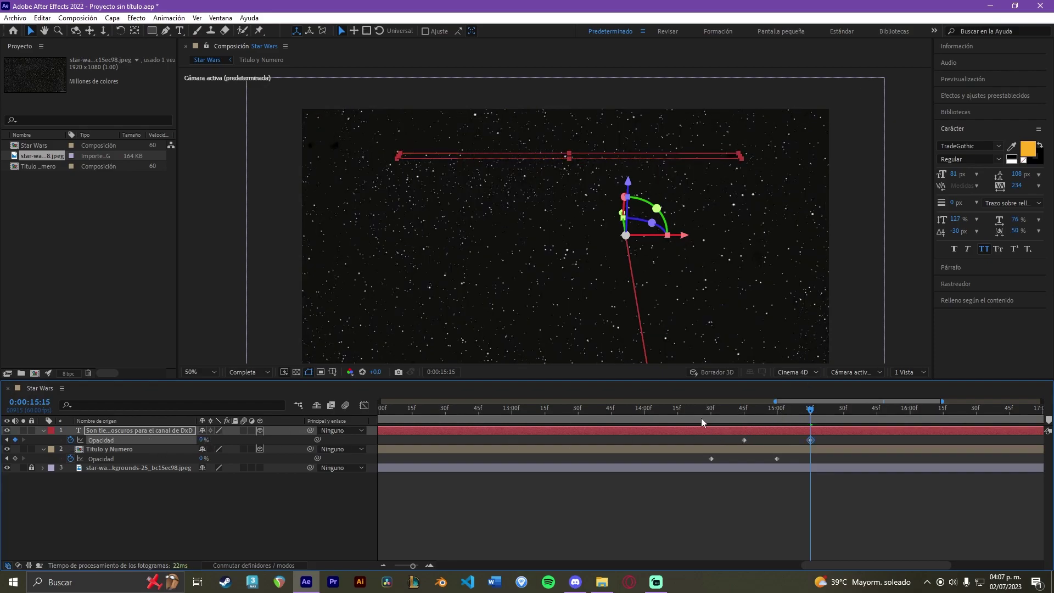
- Preview the fade from 14:13 at half (Mitad) resolution
click(674, 411)
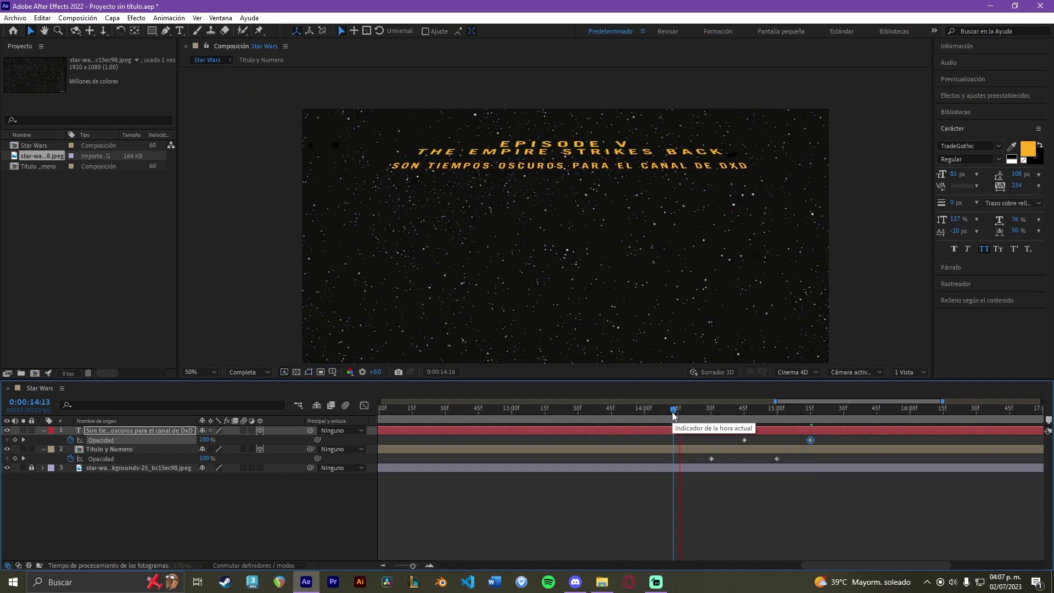
click(251, 377)
click(255, 410)
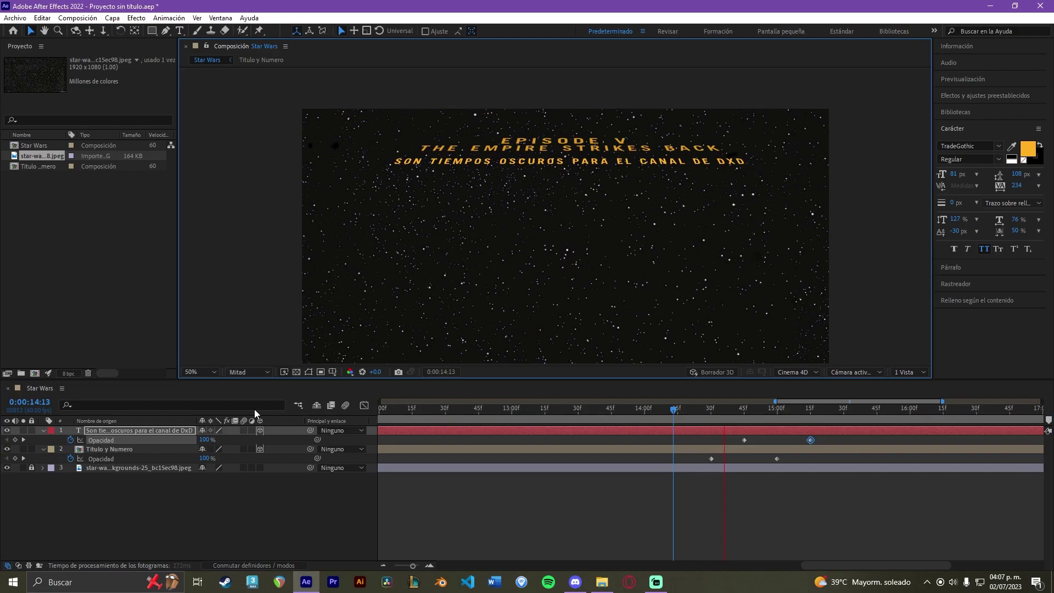
click(674, 412)
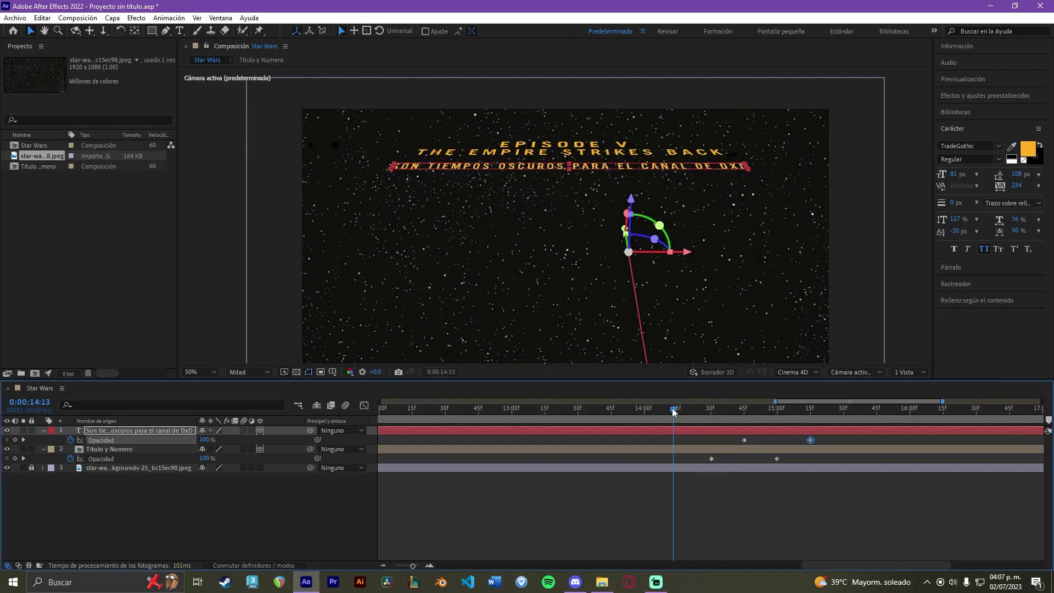
key(space)
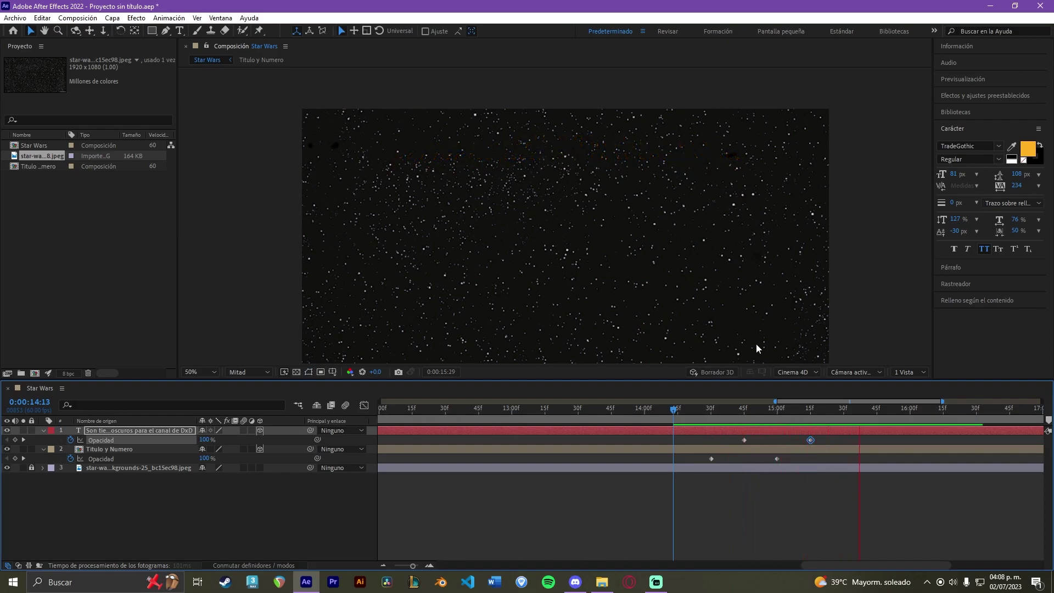
- At 15:15, move the subtitle layer slightly upward in 3D space, then return to 14:26
key(space)
click(812, 411)
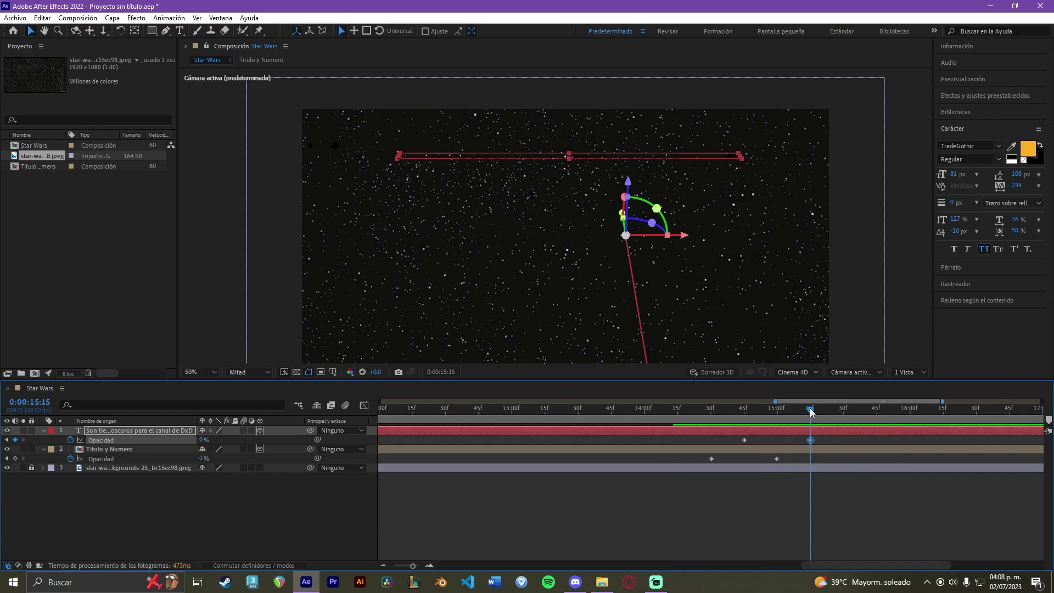
drag(621, 216, 708, 325)
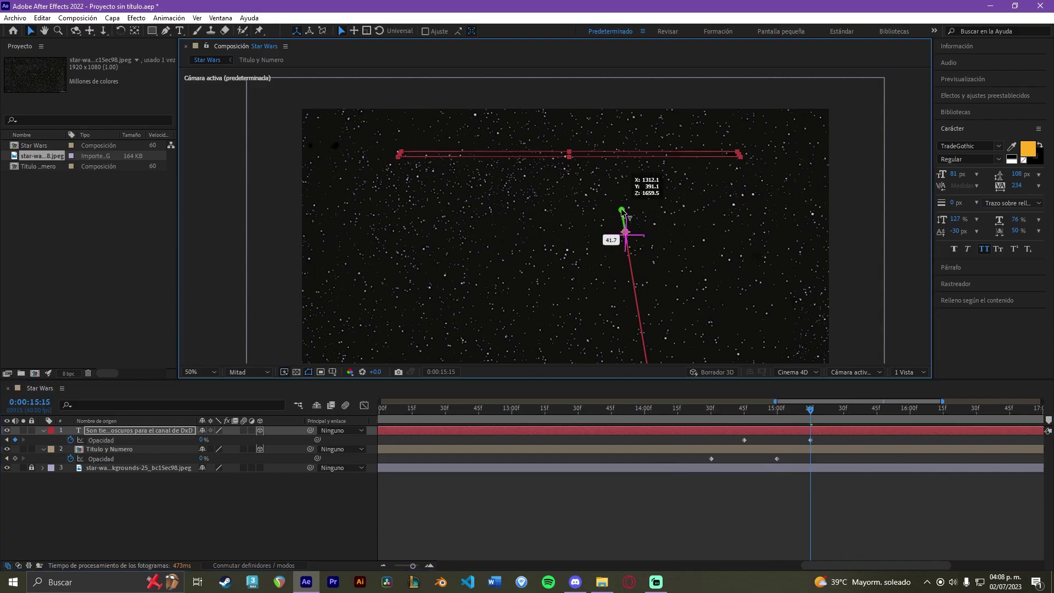
click(701, 412)
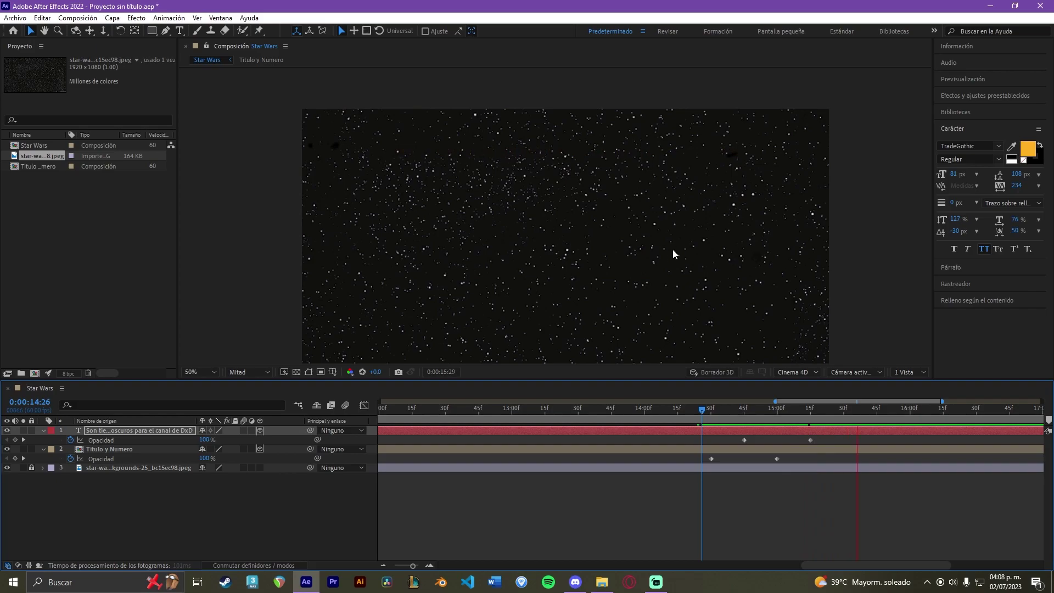
- Show the full 0–20 s timeline, move to 11:01, and set the viewer zoom to 25%
key(space)
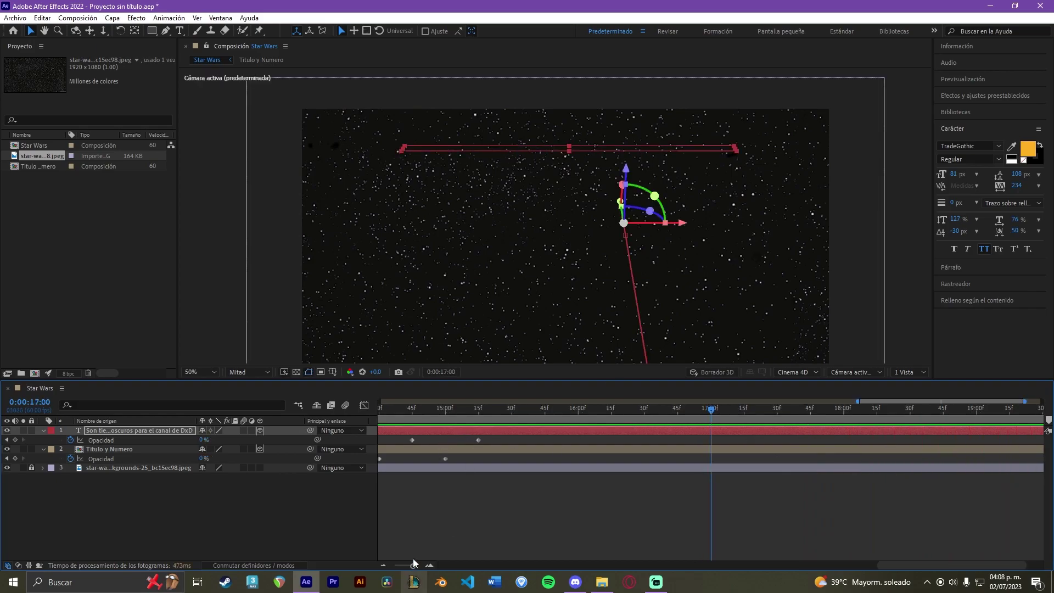
drag(410, 566, 394, 565)
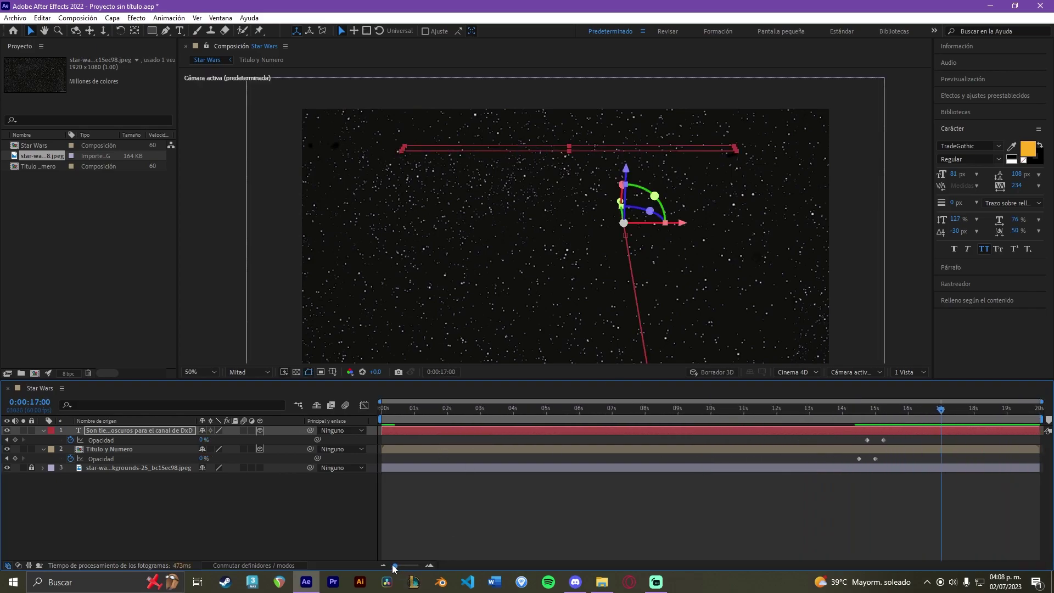
drag(427, 411, 743, 421)
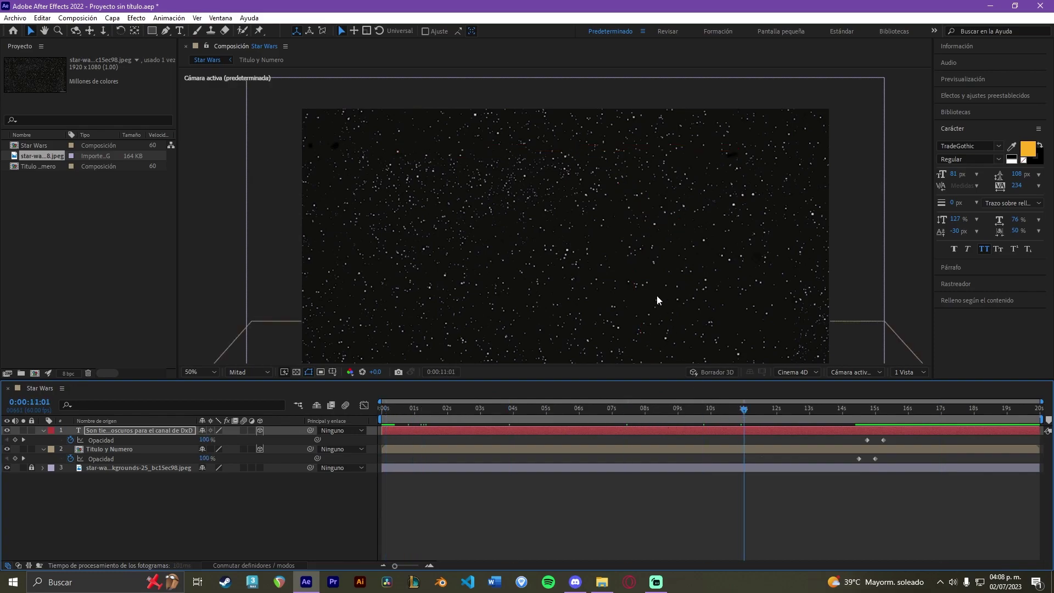
key(comma)
key(comma)
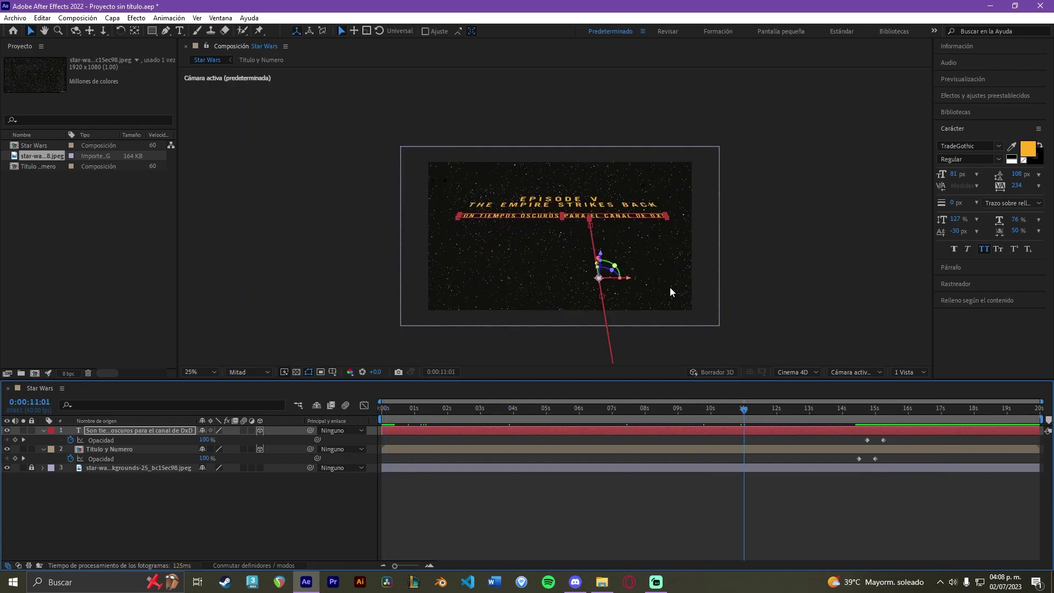